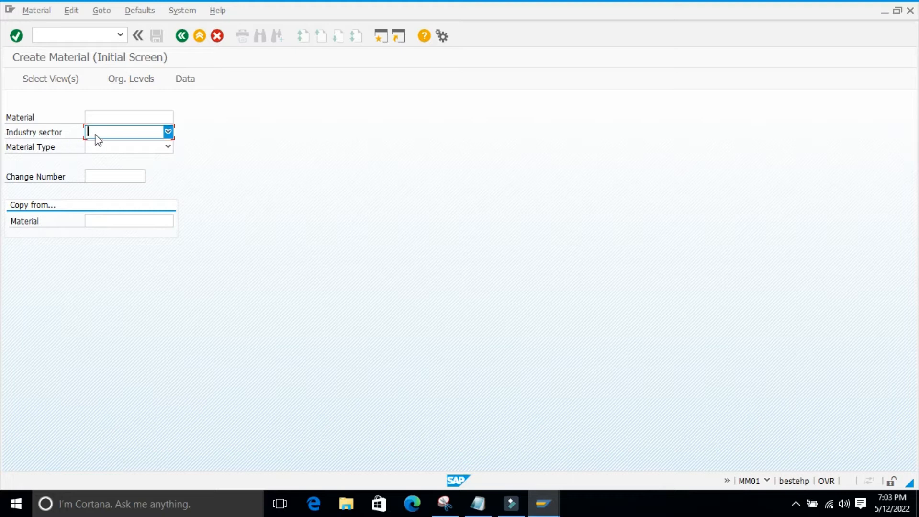
Review the available industry sectors for the new material without choosing one
click(168, 132)
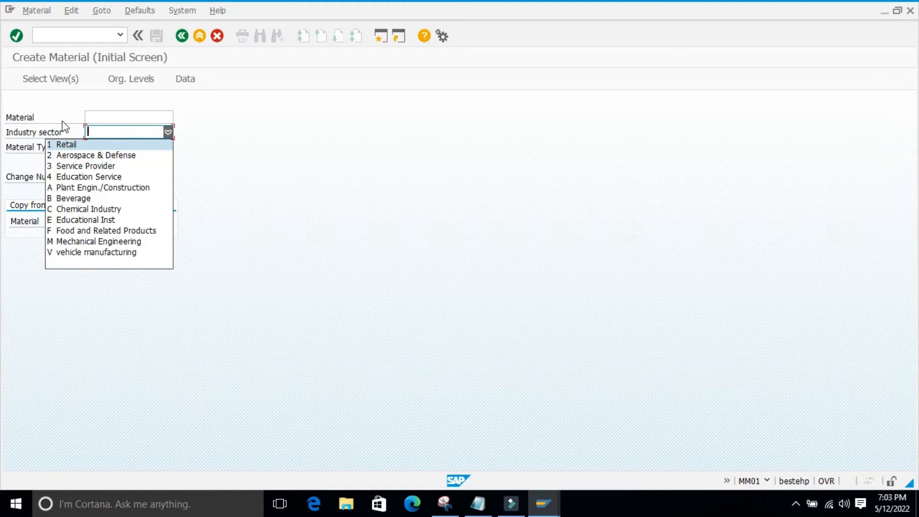
click(90, 299)
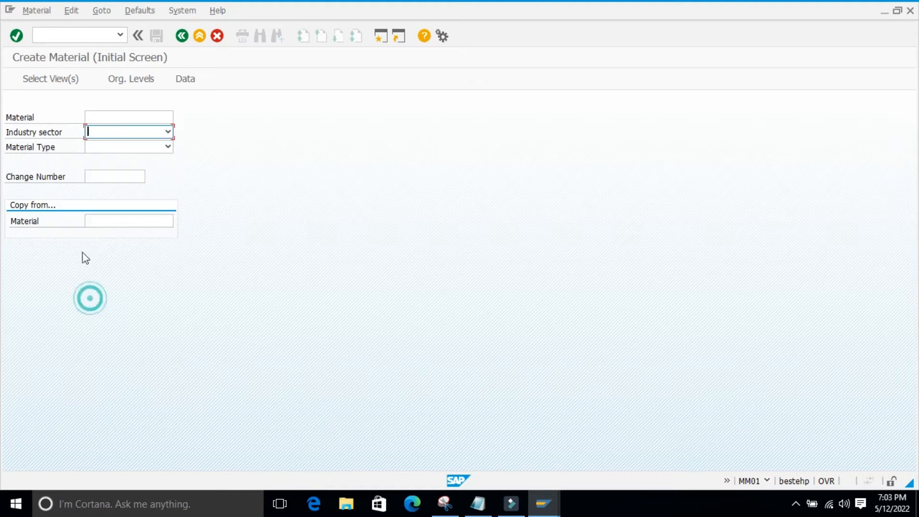
click(168, 132)
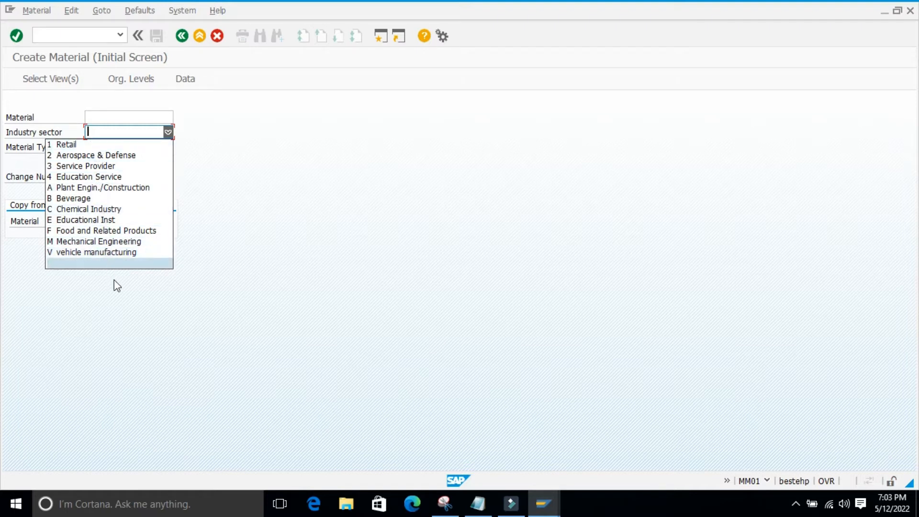
click(116, 297)
click(274, 124)
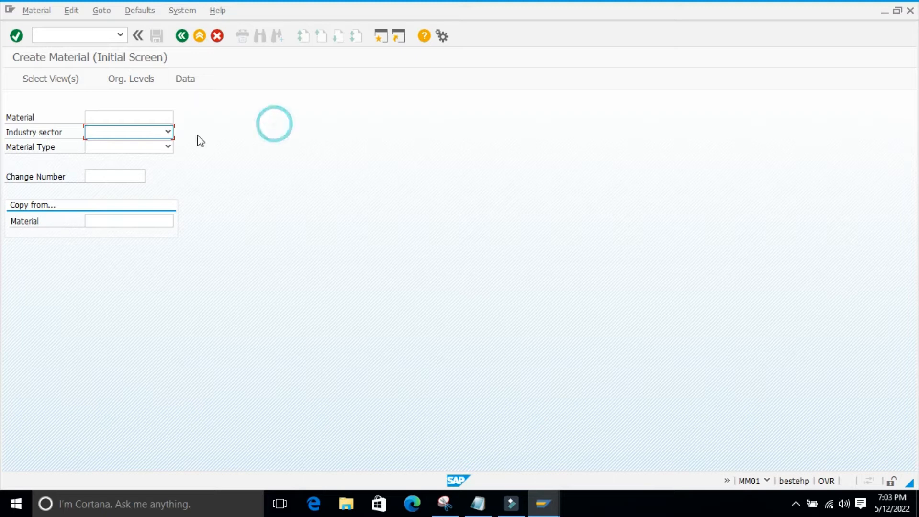
click(169, 132)
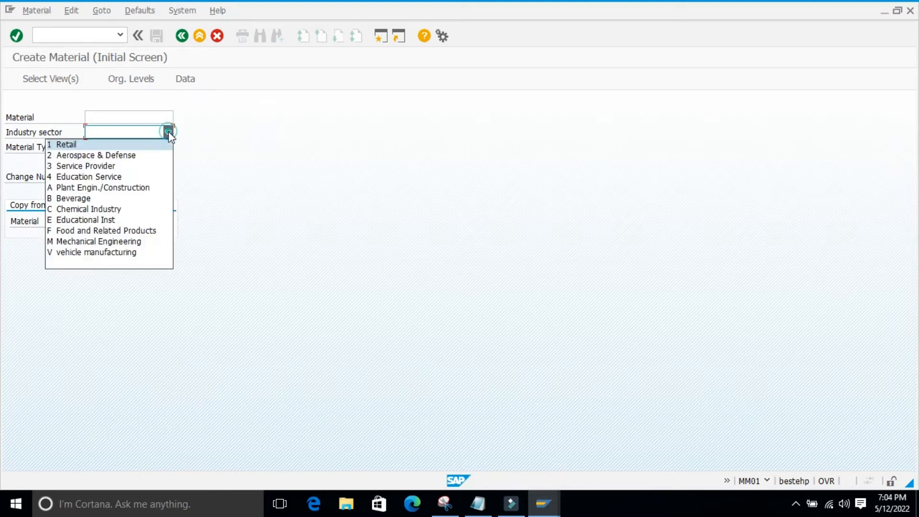
click(248, 129)
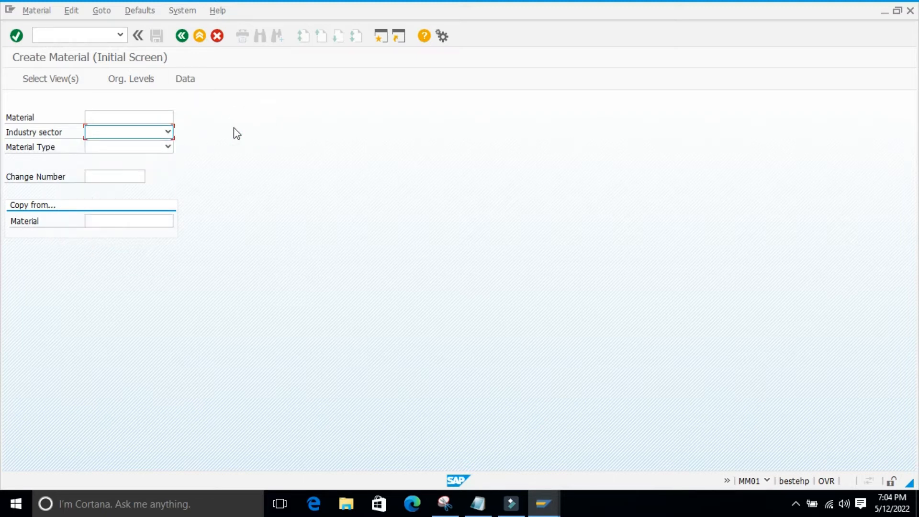
click(242, 127)
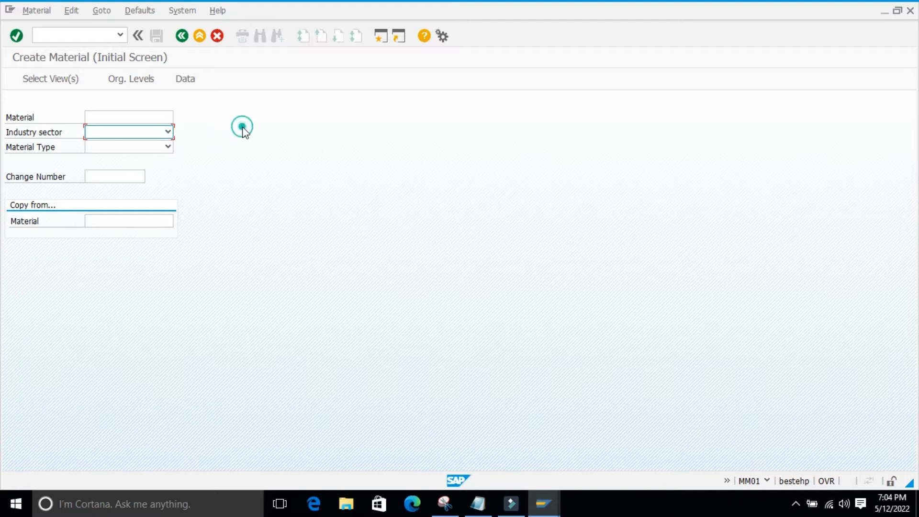
click(169, 132)
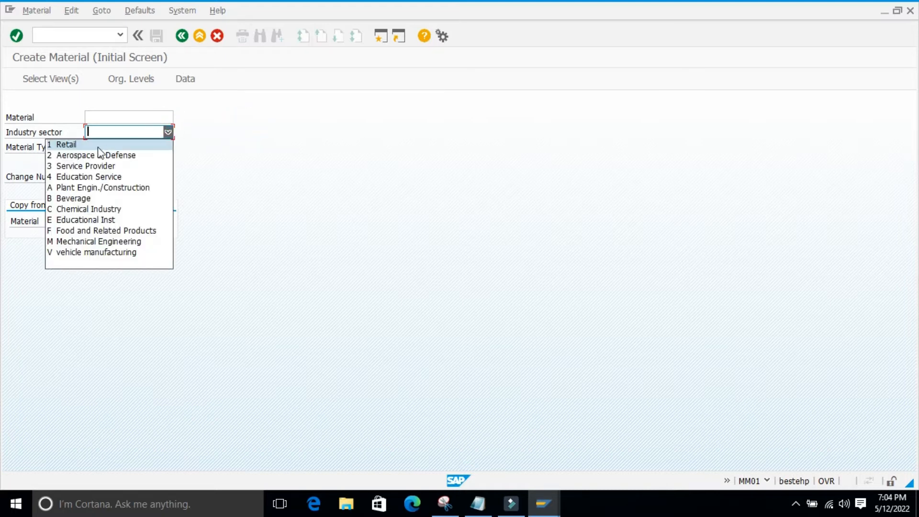
click(250, 156)
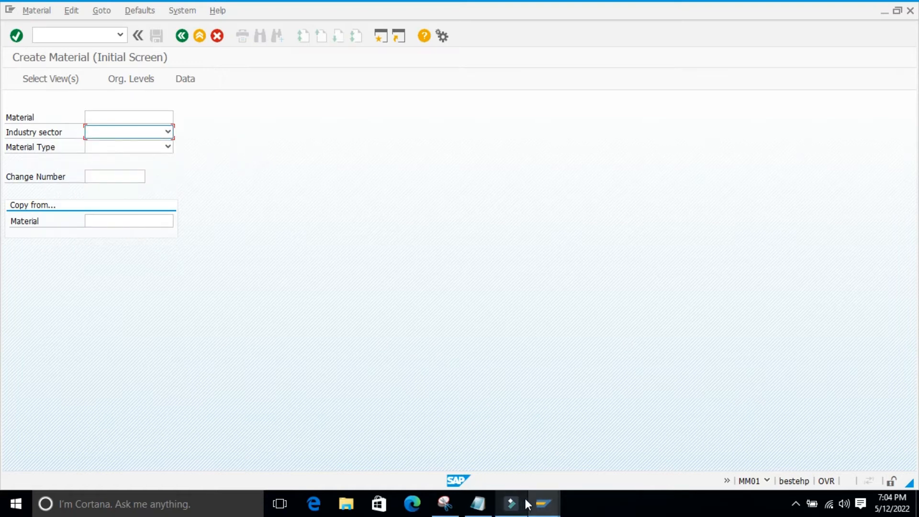
Switch to the open Industry Sectors maintenance window and leave it without saving the changes
click(542, 504)
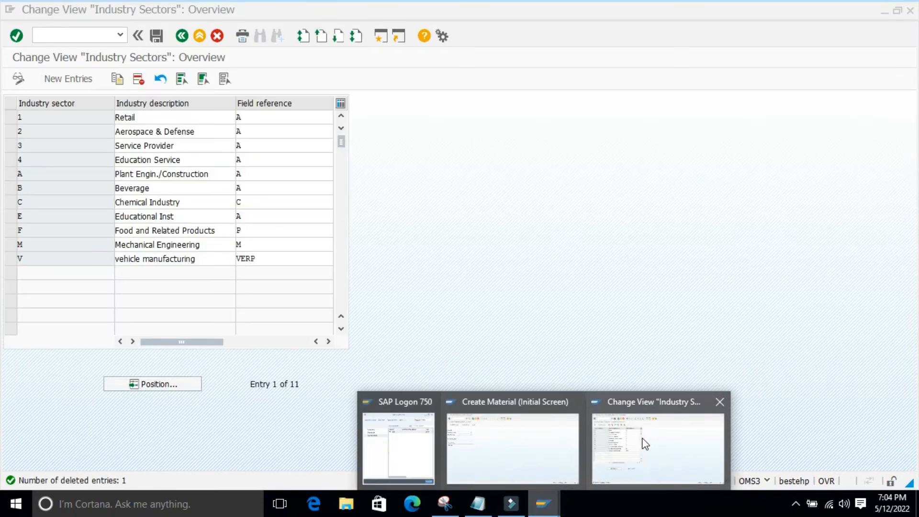
click(647, 445)
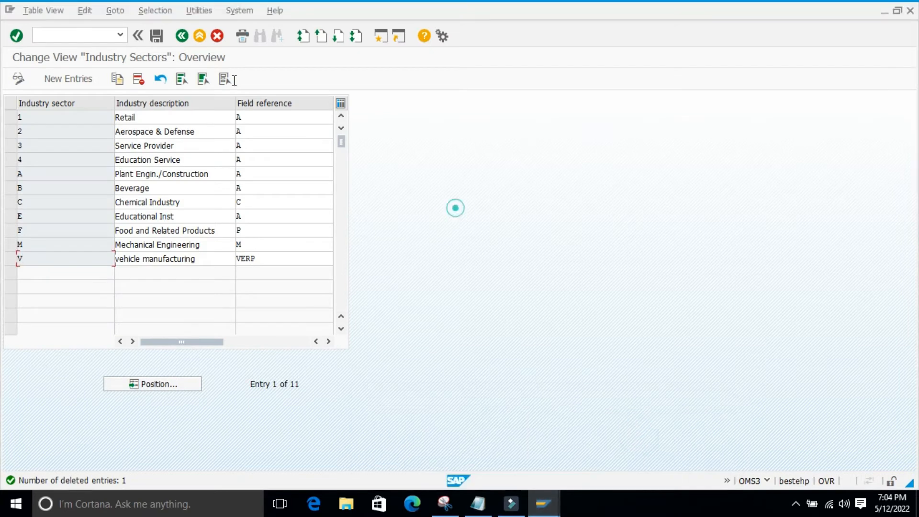
click(179, 37)
click(243, 239)
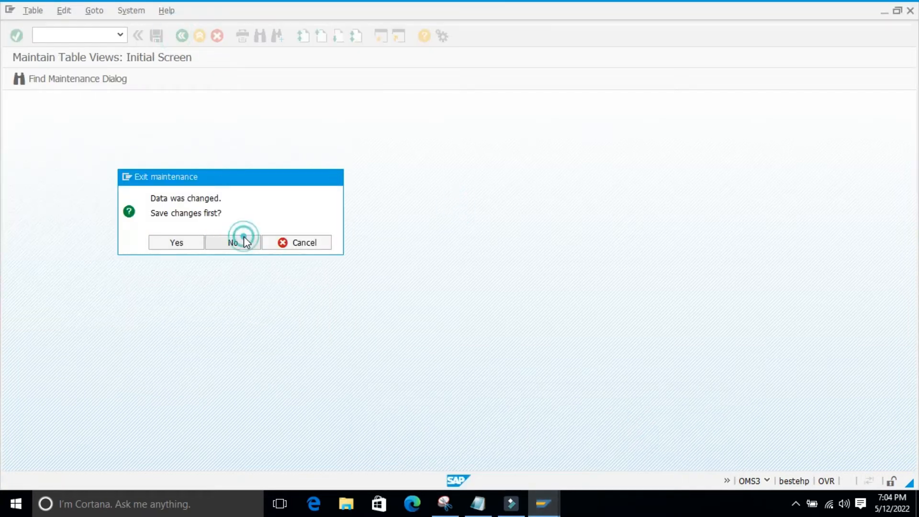
Under Logistics - General, Material Master, Field Selection, execute Define Industry Sectors and Industry-Sector-Specific Field Selection
scroll(250, 181, up, 8)
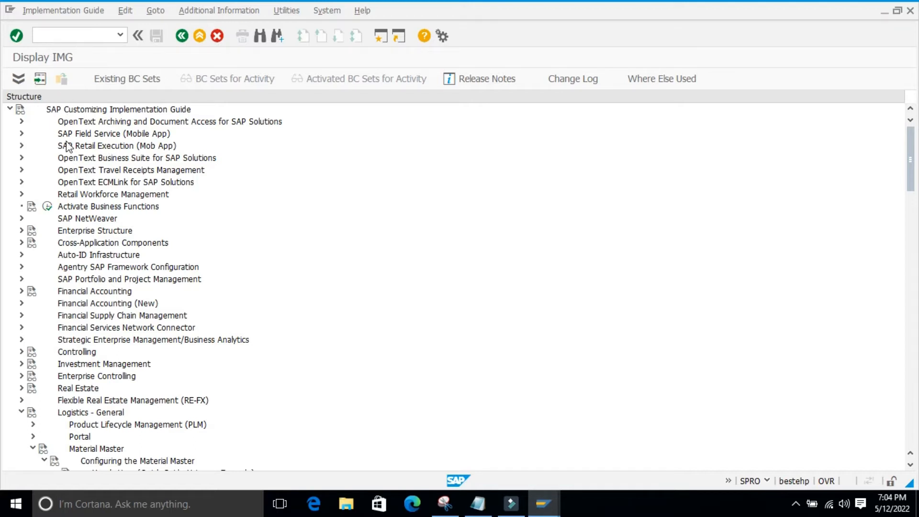
scroll(67, 147, down, 3)
scroll(94, 331, down, 2)
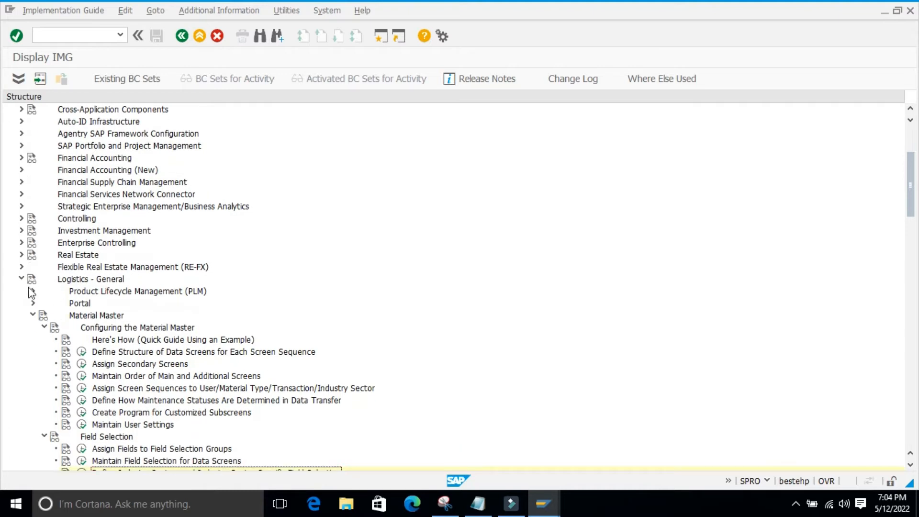
scroll(30, 295, down, 2)
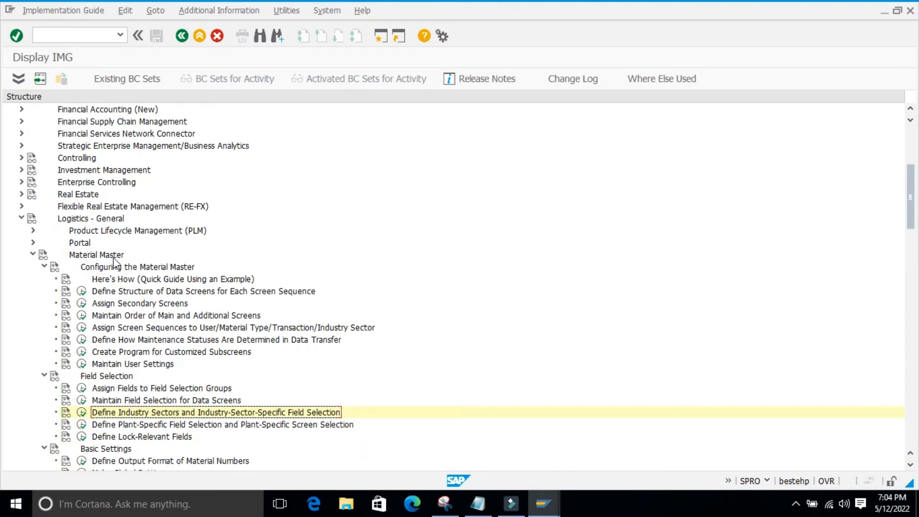
scroll(50, 272, down, 1)
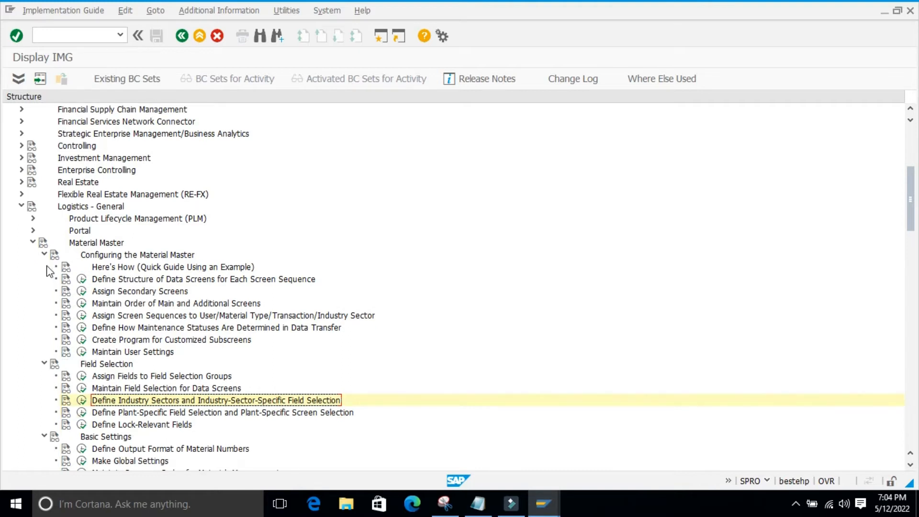
click(44, 255)
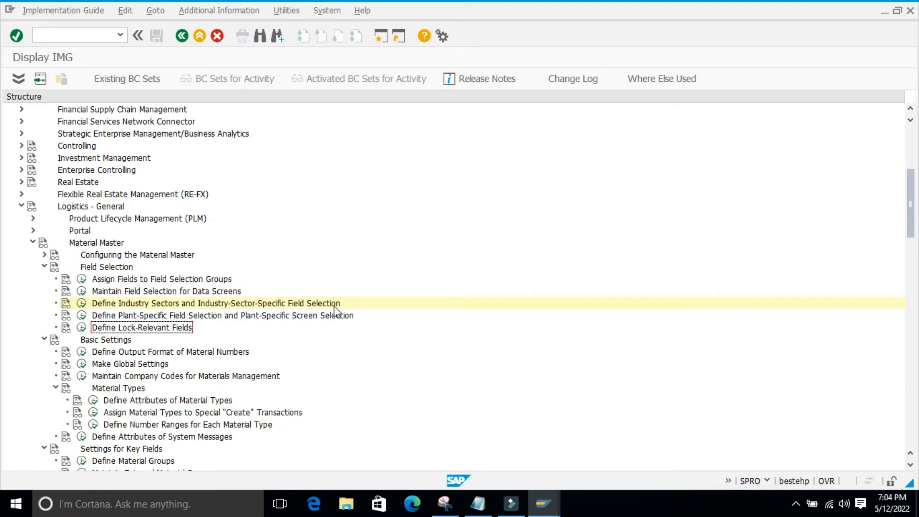
click(81, 305)
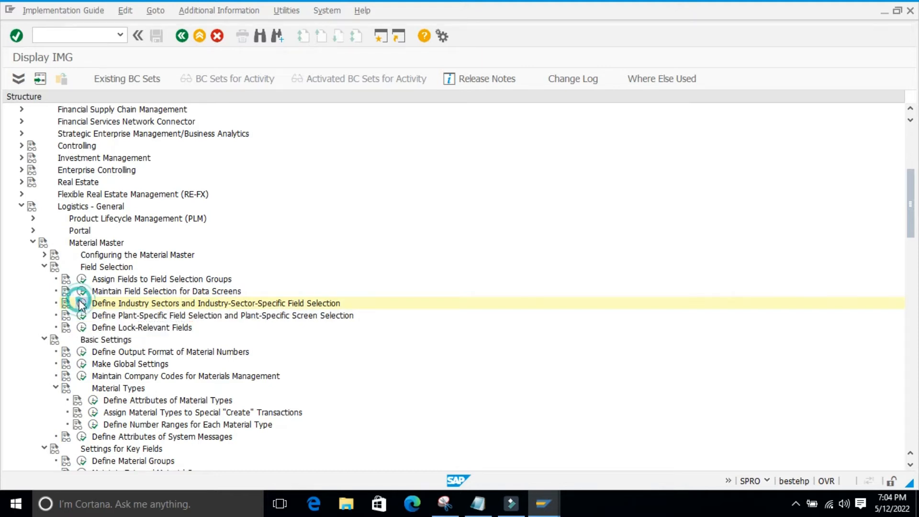
click(431, 313)
Examine the industry sector entries, marking the Retail row and the mechanical and vehicle manufacturing rows
click(18, 116)
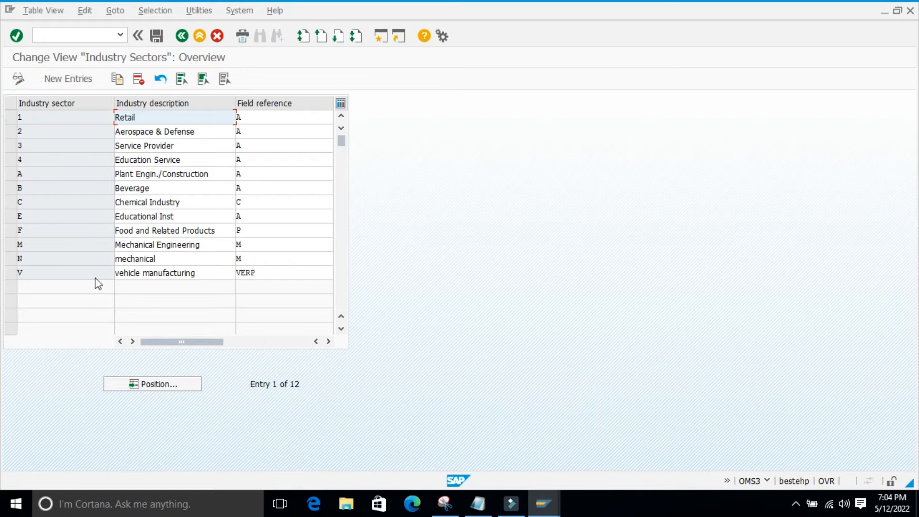
click(11, 116)
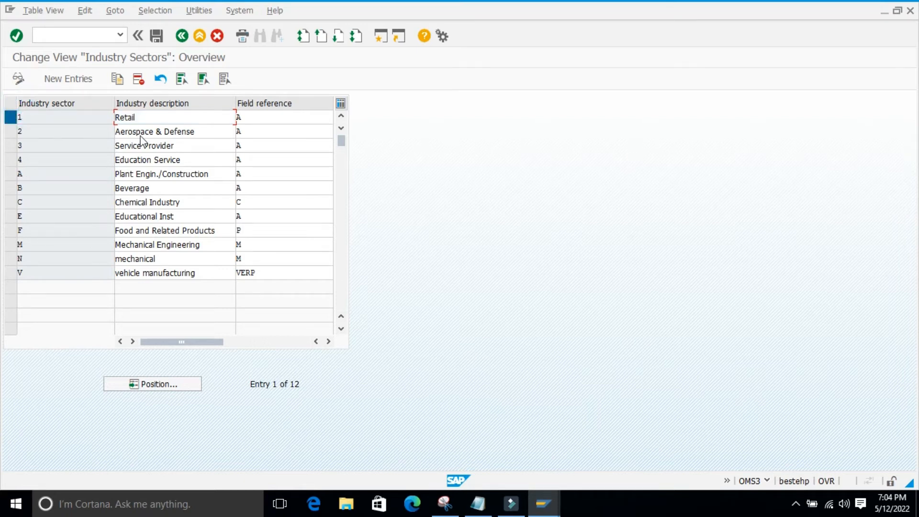
click(434, 284)
click(446, 284)
drag(11, 259, 14, 273)
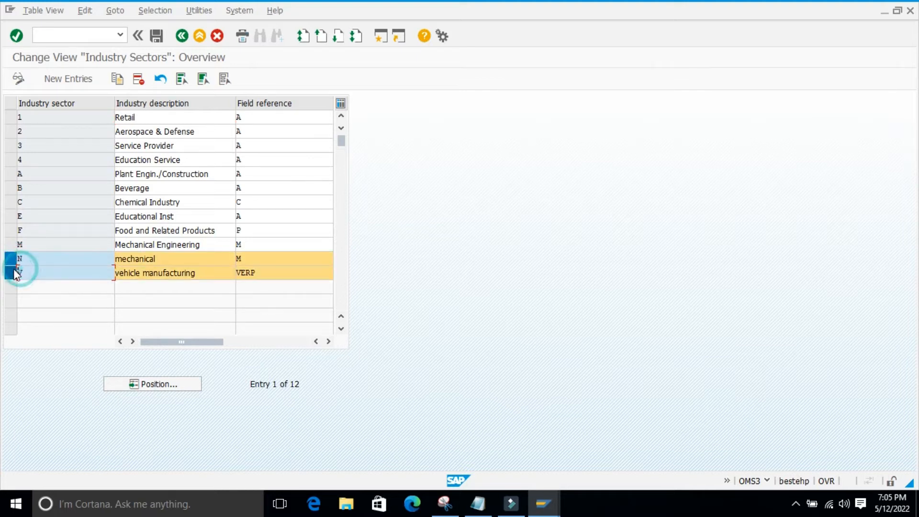
click(435, 302)
click(488, 237)
Copy the sector rows from Retail to Mechanical Engineering with their codes and field references, and paste them into Notepad
key(ctrl+y)
drag(18, 113, 290, 249)
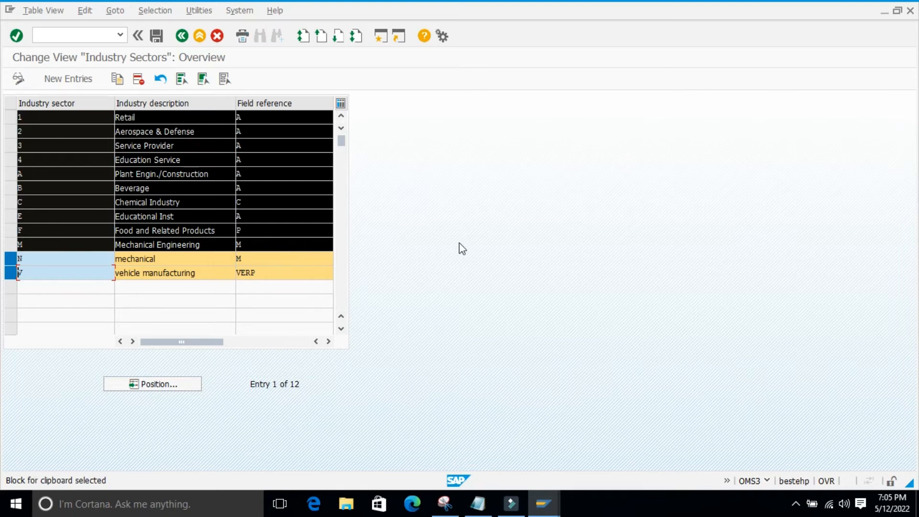
key(ctrl+c)
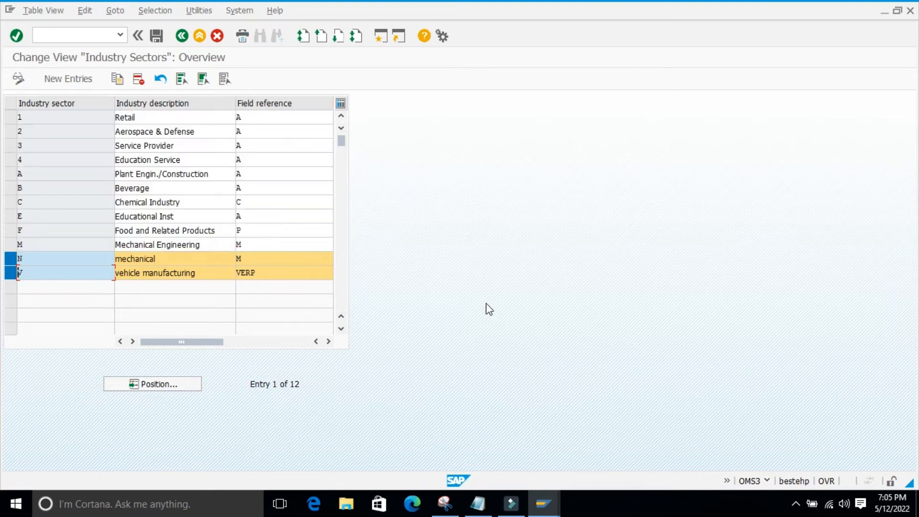
click(477, 504)
key(ctrl+v)
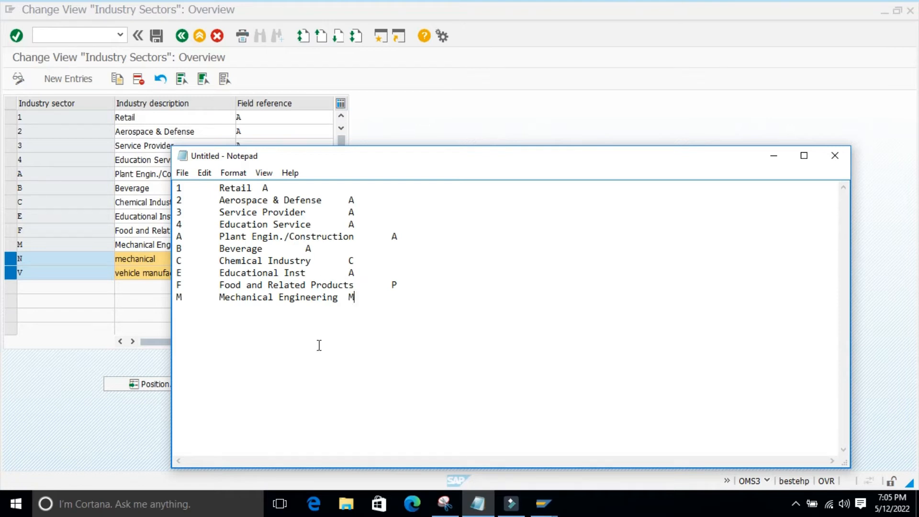
Compare the sector codes in the Notepad list with the Industry Sectors table behind it
drag(292, 155, 390, 142)
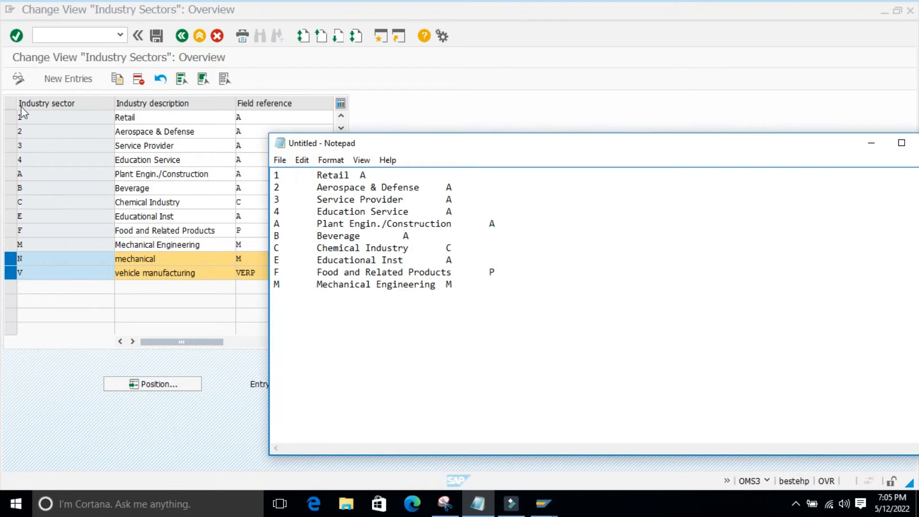
drag(283, 176, 272, 179)
click(314, 362)
click(303, 317)
click(411, 328)
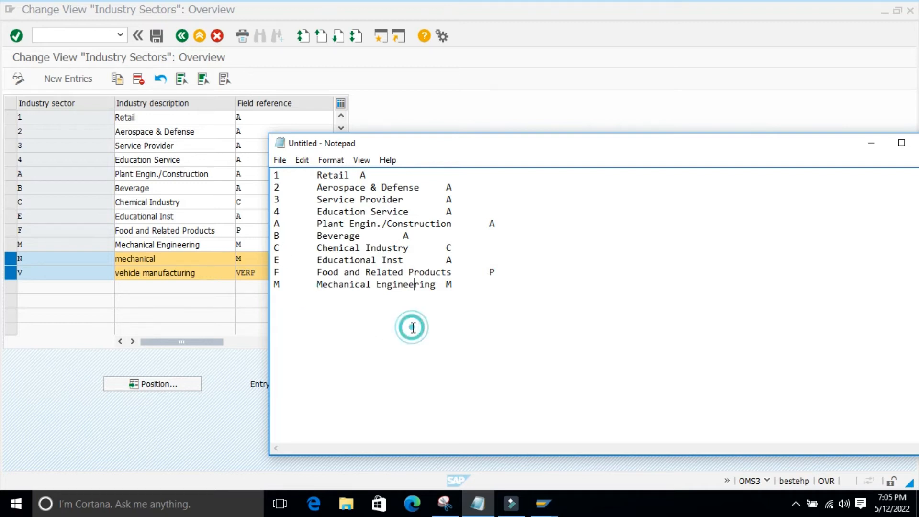
drag(437, 149, 539, 109)
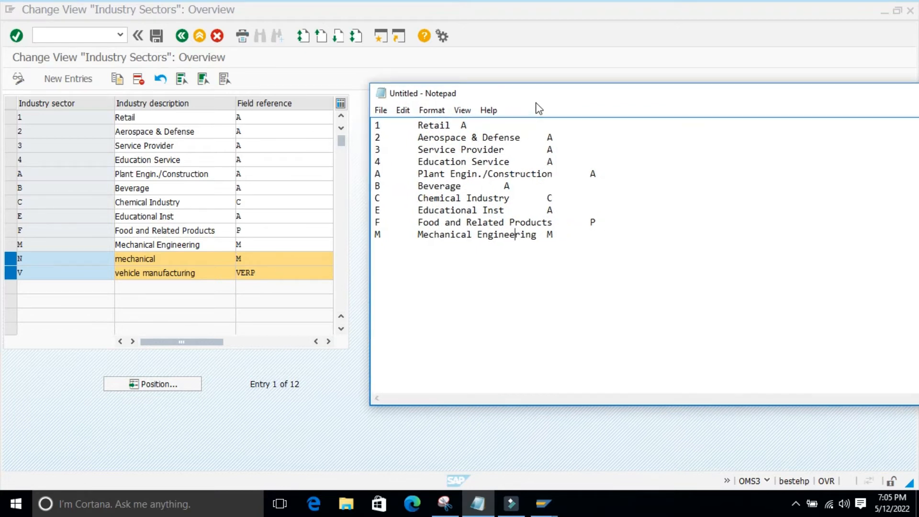
click(497, 284)
drag(556, 94, 386, 118)
click(283, 342)
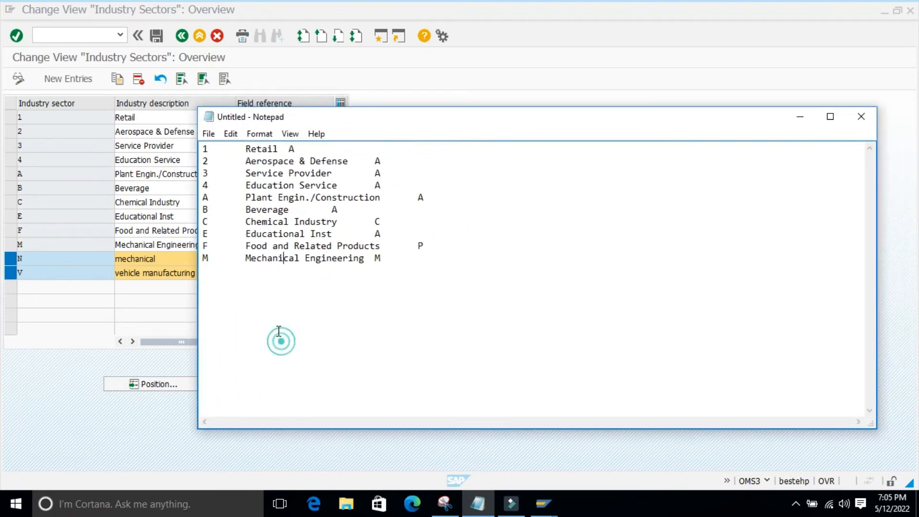
Examine the Retail and Aerospace & Defense sector descriptions in the Notepad list
double_click(246, 149)
click(332, 353)
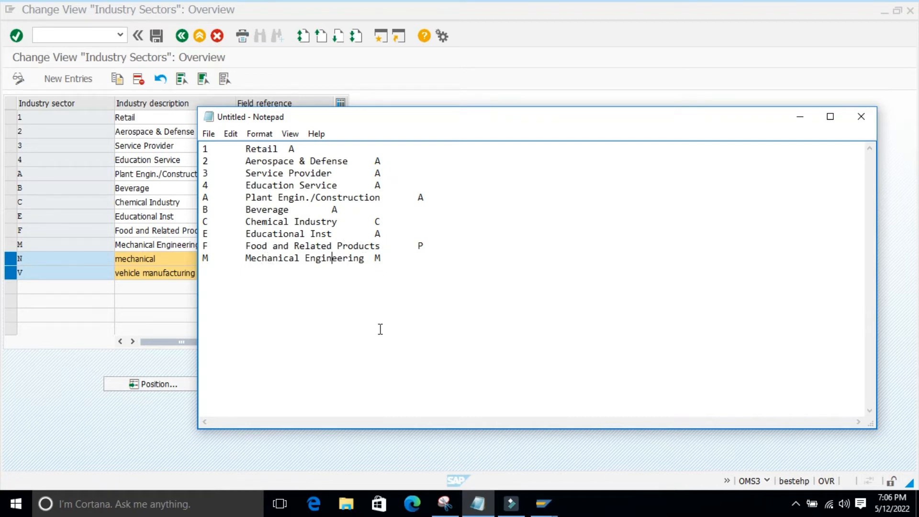
click(361, 345)
click(331, 335)
drag(247, 149, 344, 162)
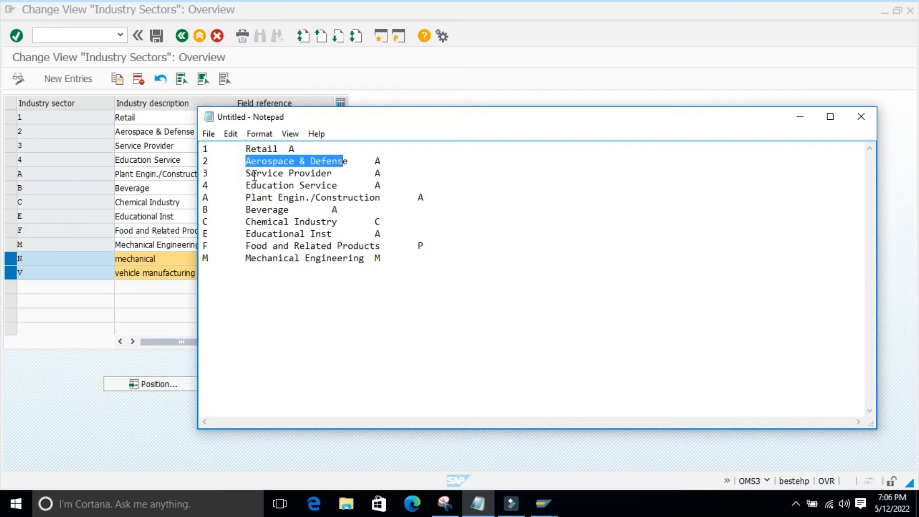
click(310, 286)
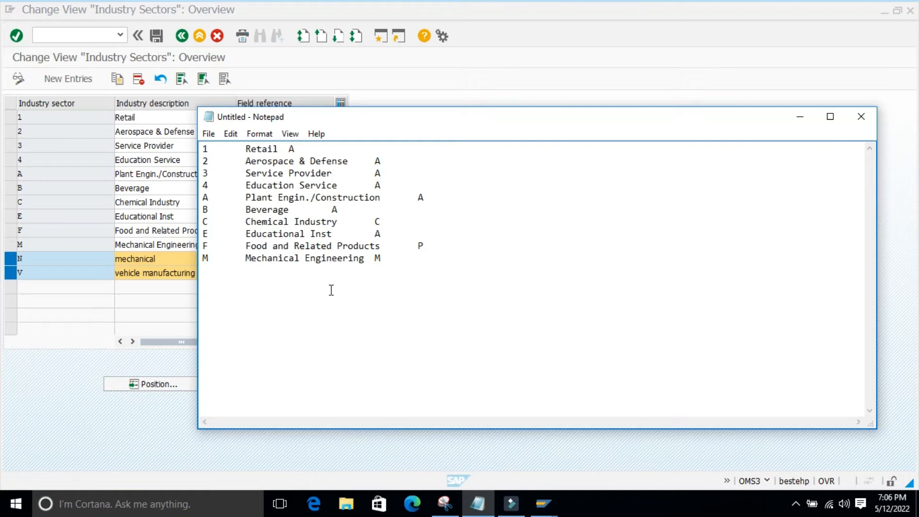
click(332, 291)
Examine the Chemical Industry and Educational Inst sector descriptions in the Notepad list
mouse_move(338, 222)
mouse_down()
mouse_move(245, 223)
mouse_move(348, 226)
mouse_up()
click(282, 316)
click(238, 223)
click(335, 343)
drag(245, 235, 336, 235)
click(315, 338)
drag(341, 235, 246, 234)
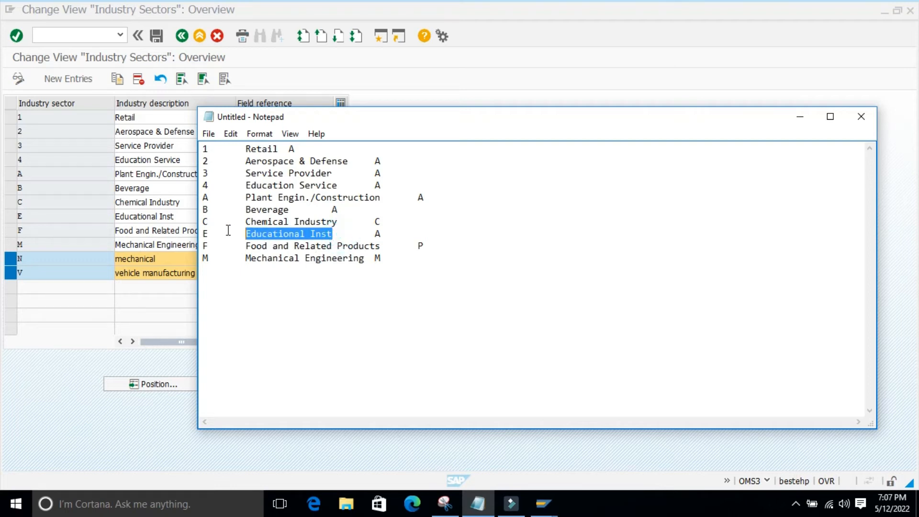
click(316, 336)
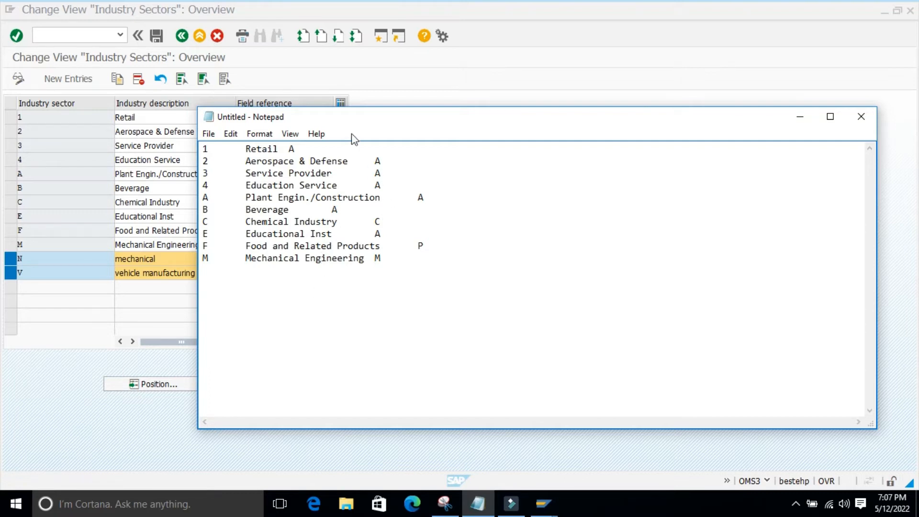
Minimize the Notepad list and return from the Industry Sectors table to the implementation guide structure
drag(335, 119, 382, 118)
key(shift+Left)
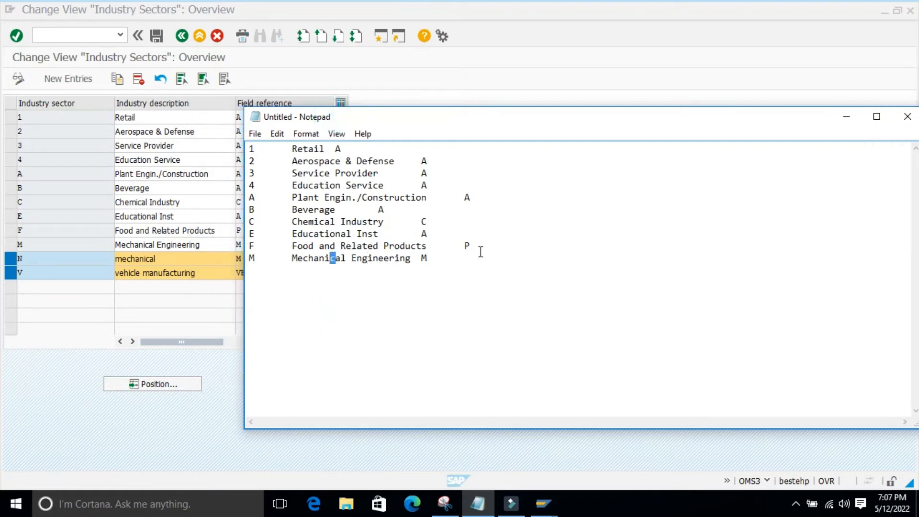
drag(607, 123, 423, 128)
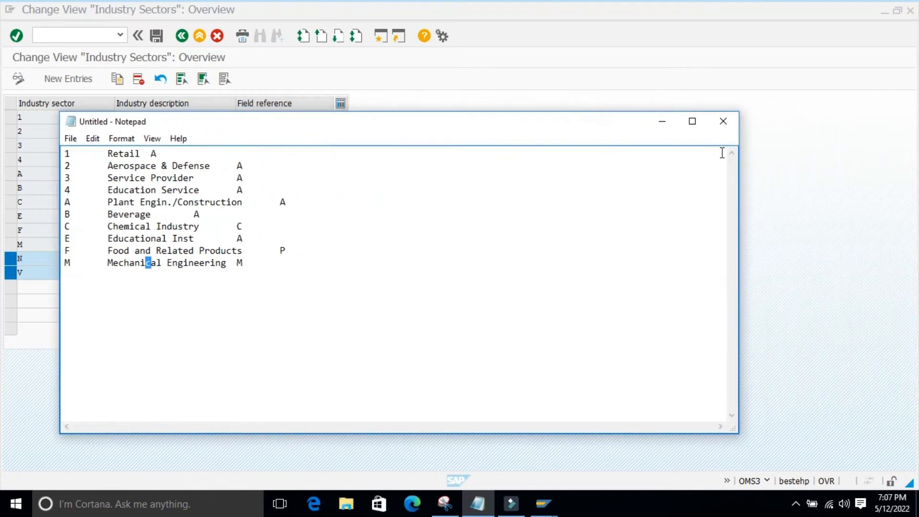
click(662, 121)
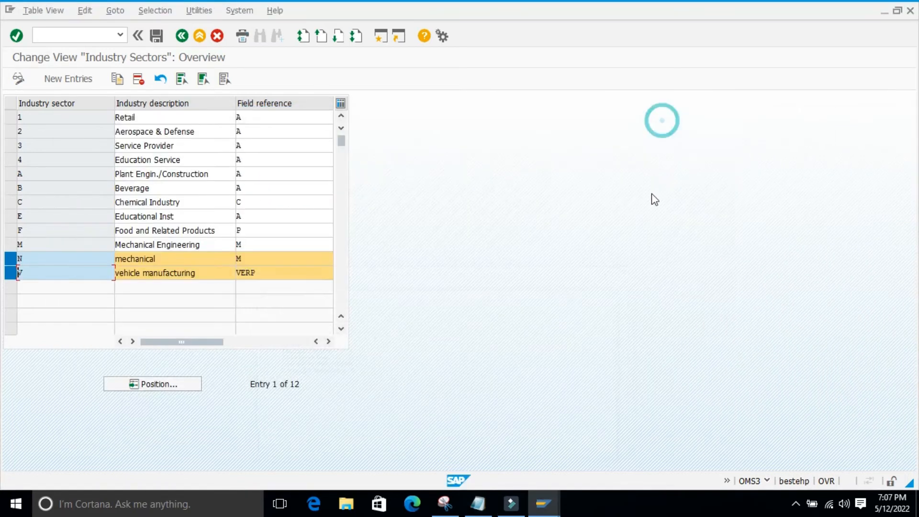
click(177, 38)
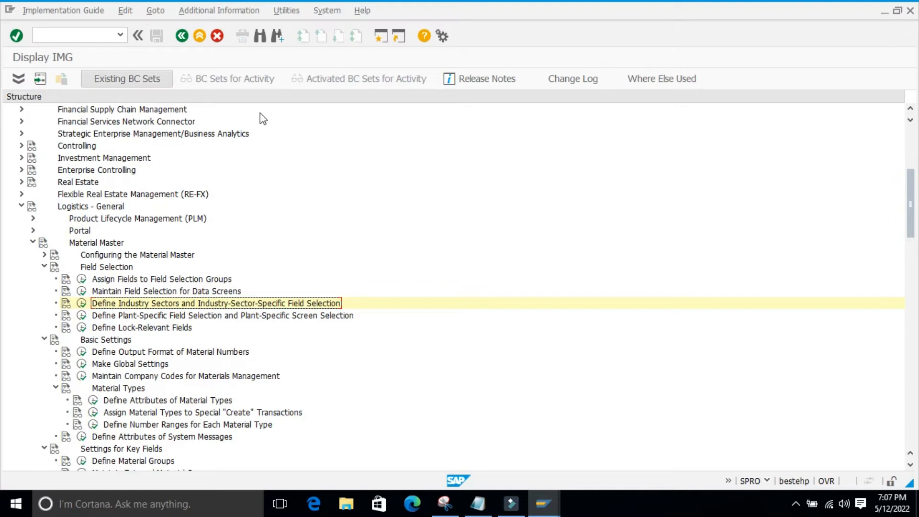
Switch to the Create Material session and set the industry sector to 1 Retail
click(544, 503)
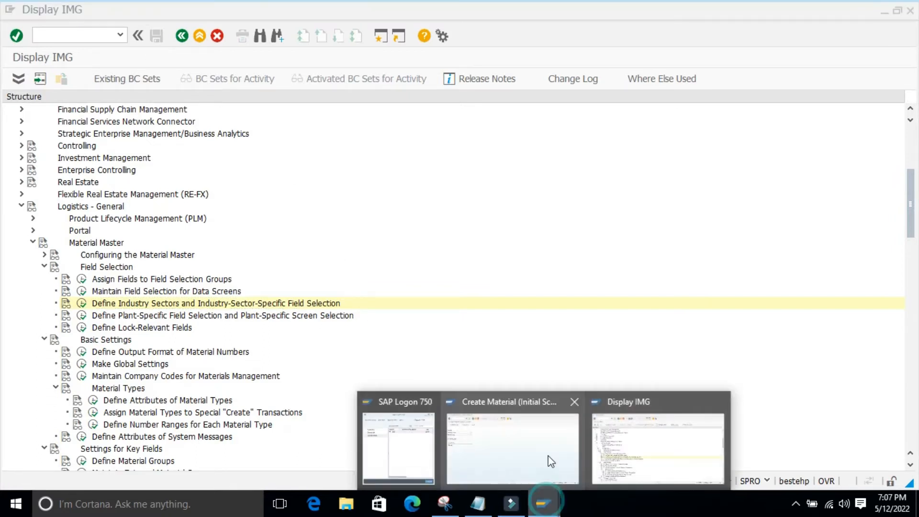
click(548, 458)
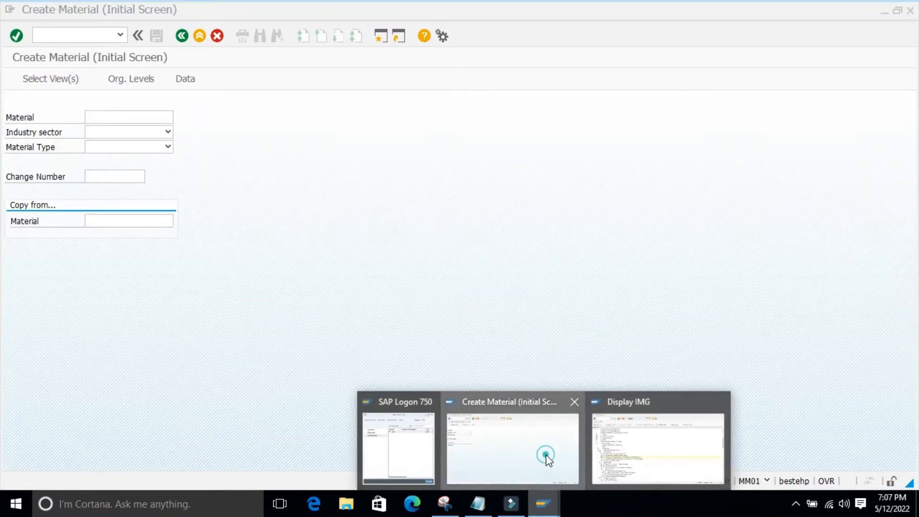
click(168, 133)
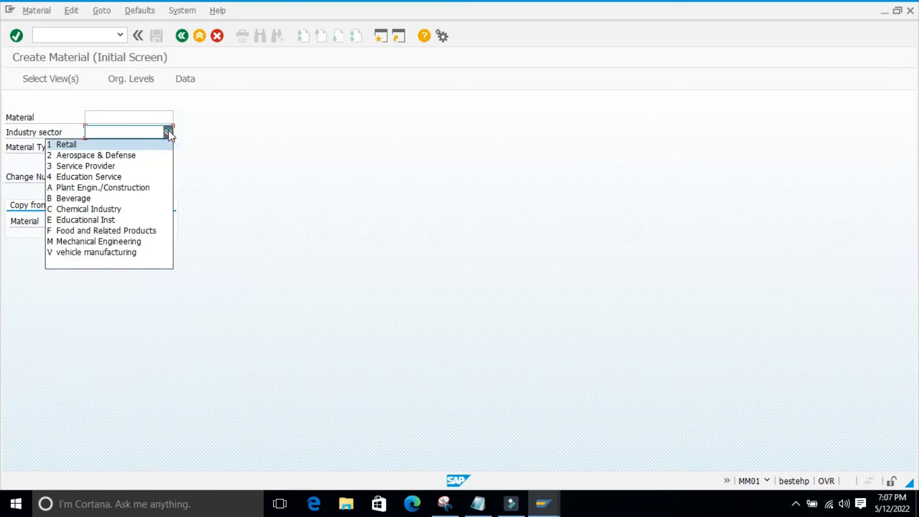
click(65, 145)
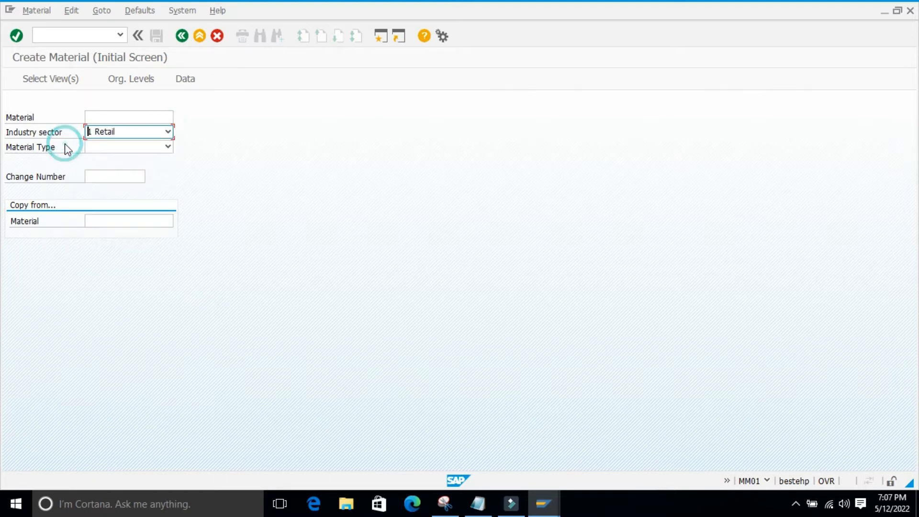
click(266, 149)
Set the material type to ROH Raw material ZROH and proceed to the view selection
click(101, 147)
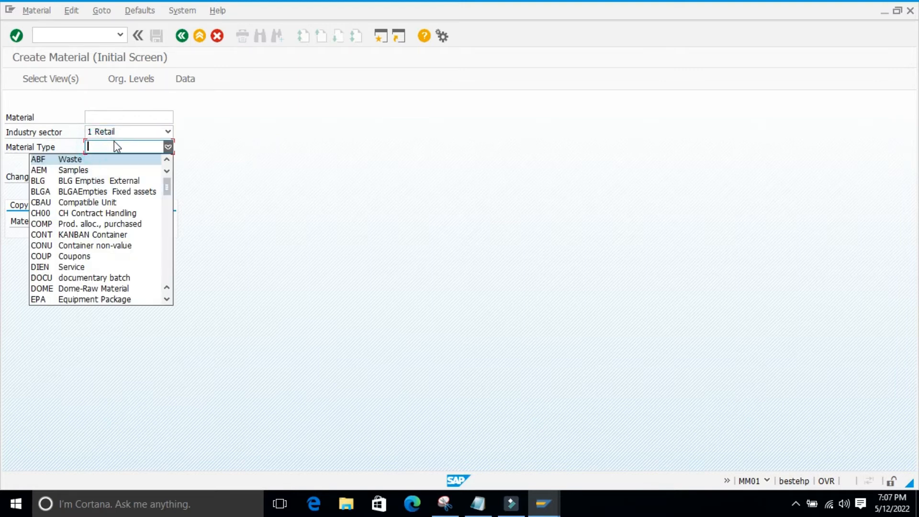
key(r)
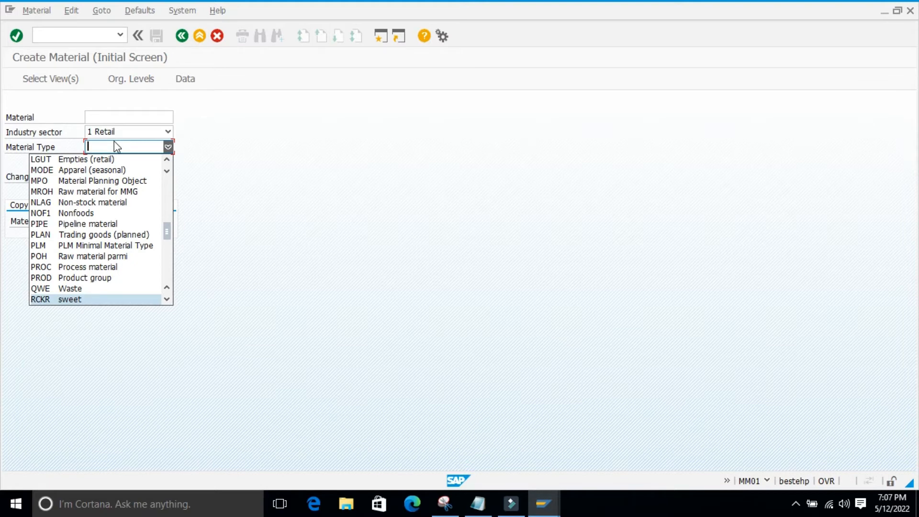
key(Down)
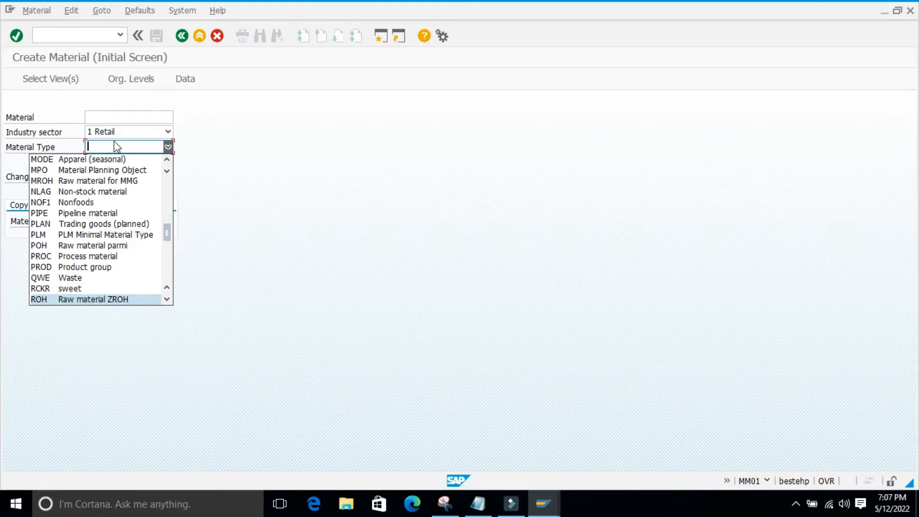
click(75, 300)
click(255, 197)
key(Return)
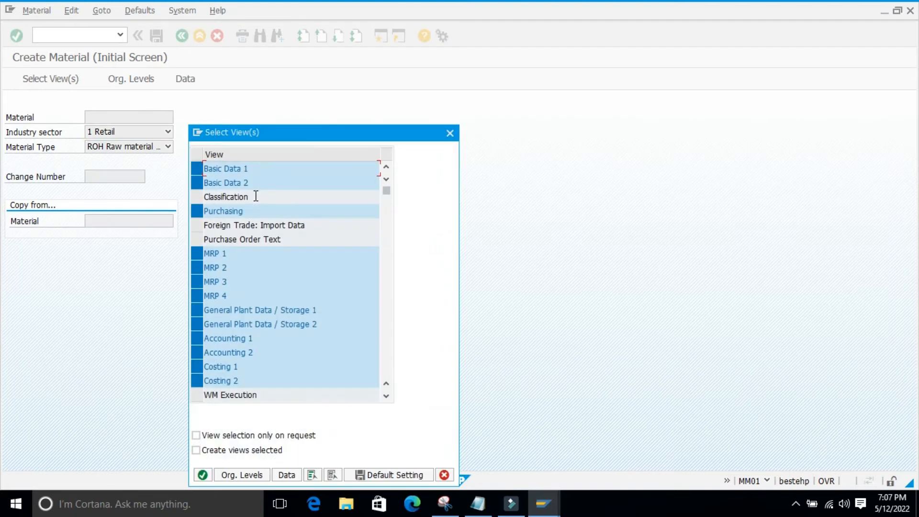
Deselect the MRP 1 to MRP 4 views, then accept the view selection and the organizational levels
drag(326, 133, 392, 85)
click(264, 204)
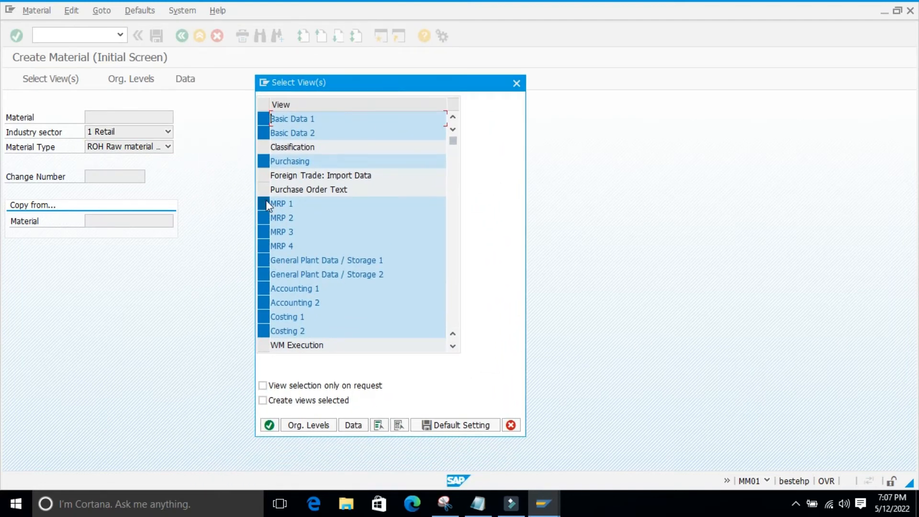
click(264, 215)
click(264, 231)
click(263, 244)
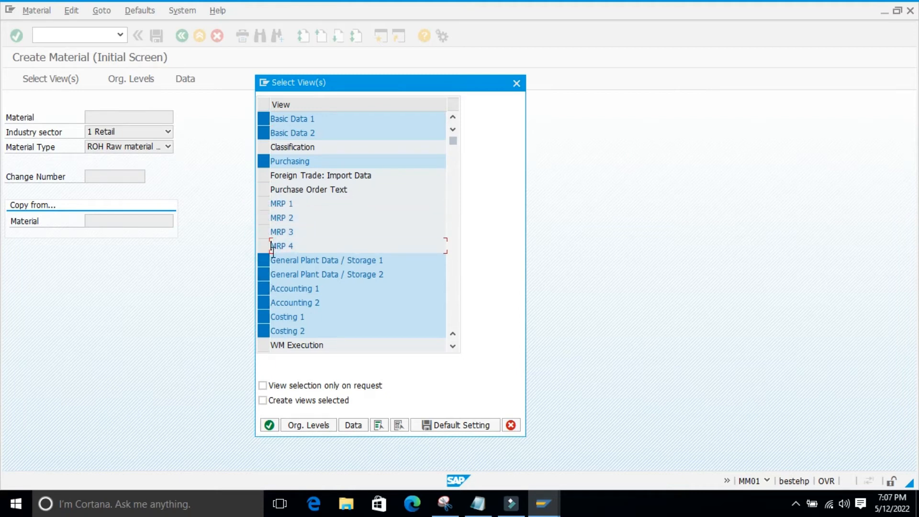
click(269, 426)
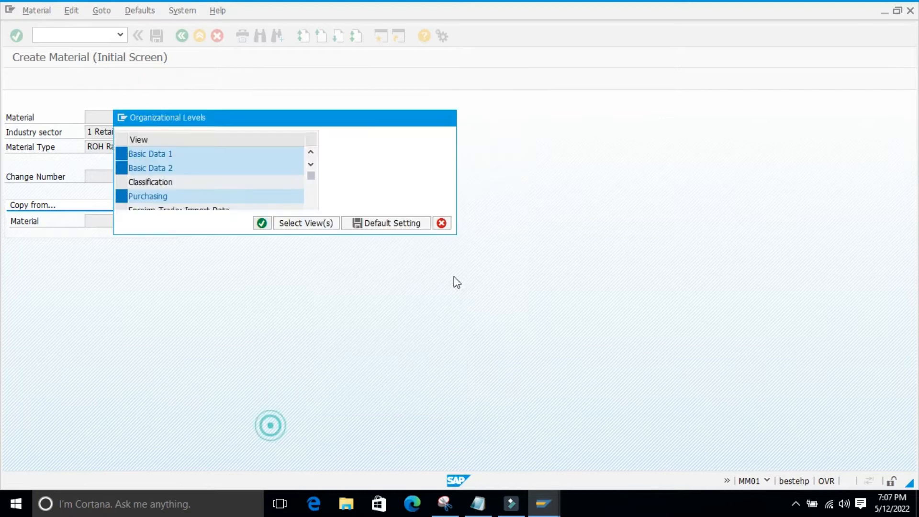
click(381, 276)
click(262, 223)
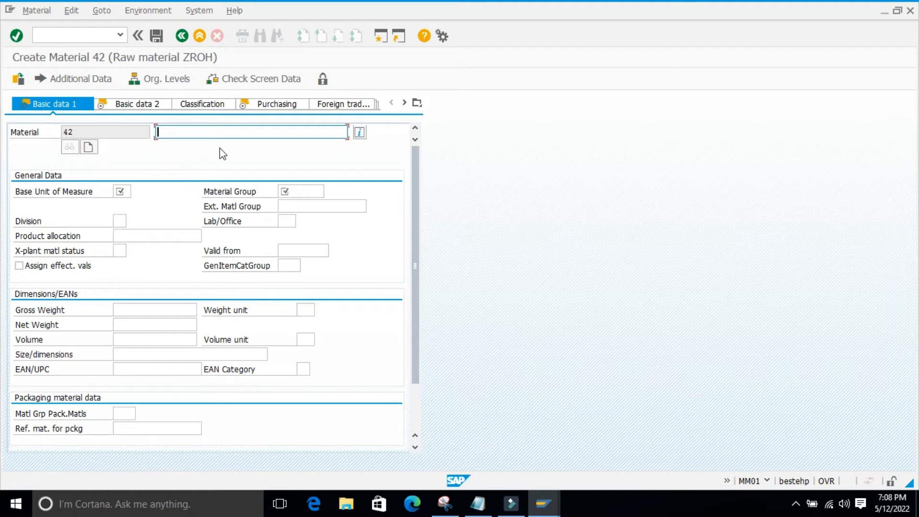
Set the base unit of measure to ea and the material group to 01004 in Basic data 1
click(129, 190)
text(e)
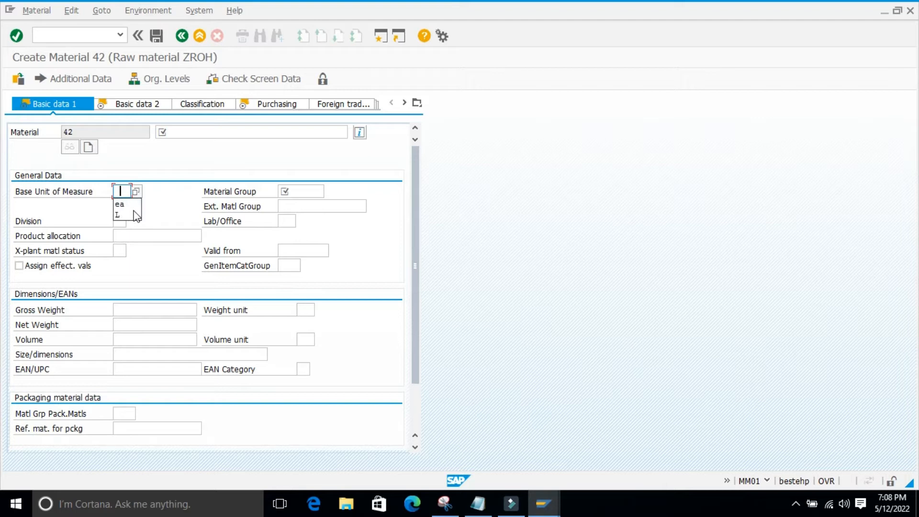
click(121, 206)
click(305, 192)
text(0)
click(288, 201)
key(Return)
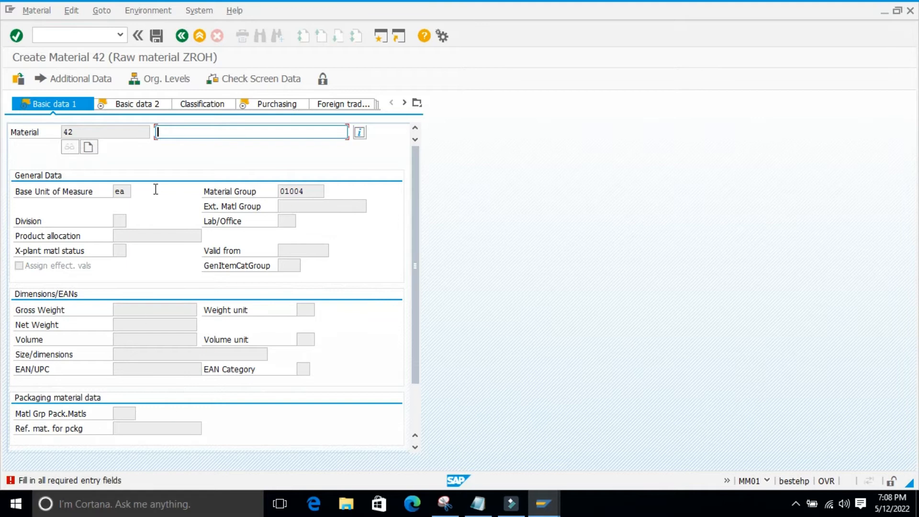
Enter material 0002 as the material description and accept the Basic data 1 view
click(174, 130)
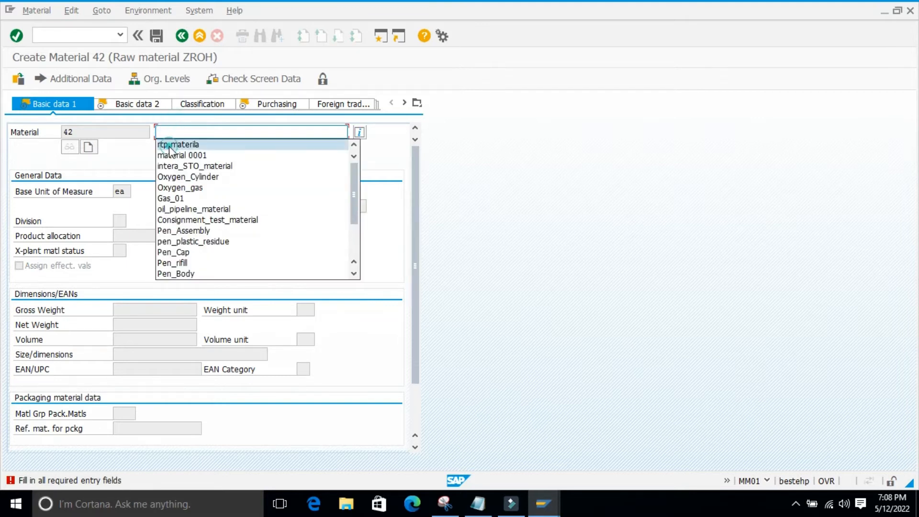
click(170, 155)
key(BackSpace)
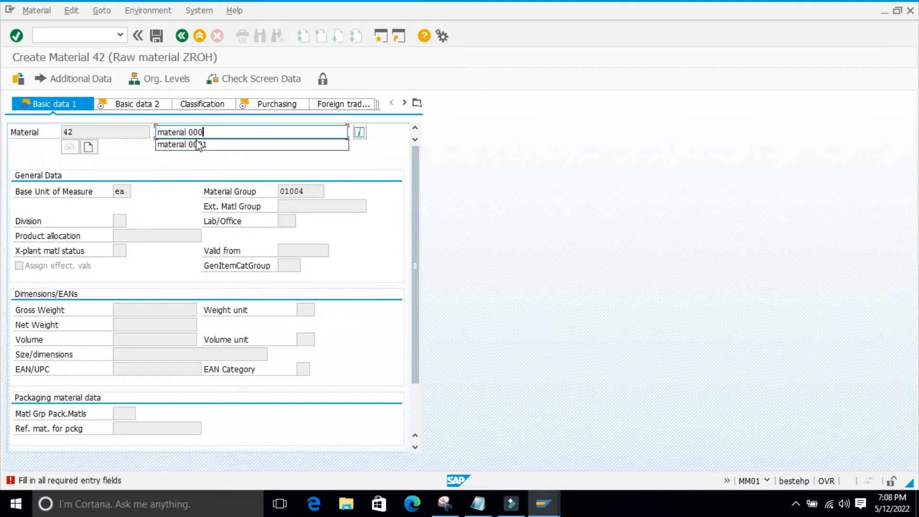
text(2)
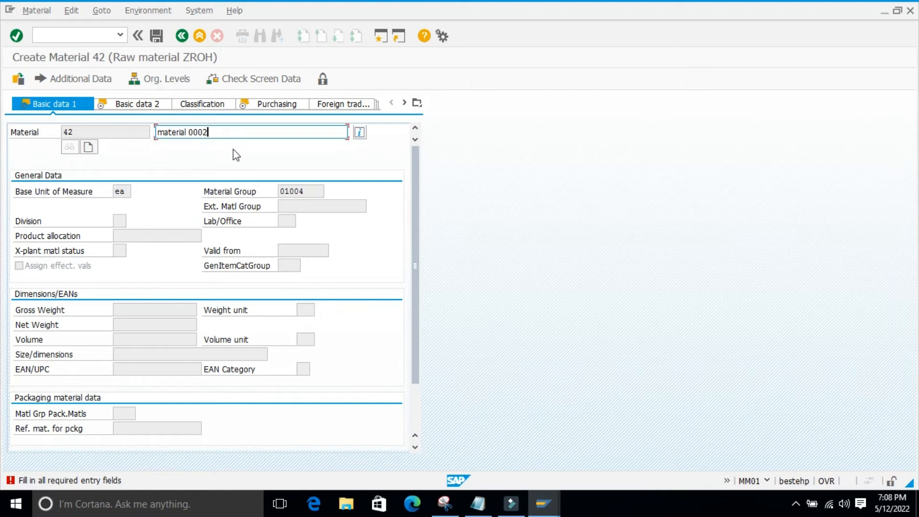
key(Return)
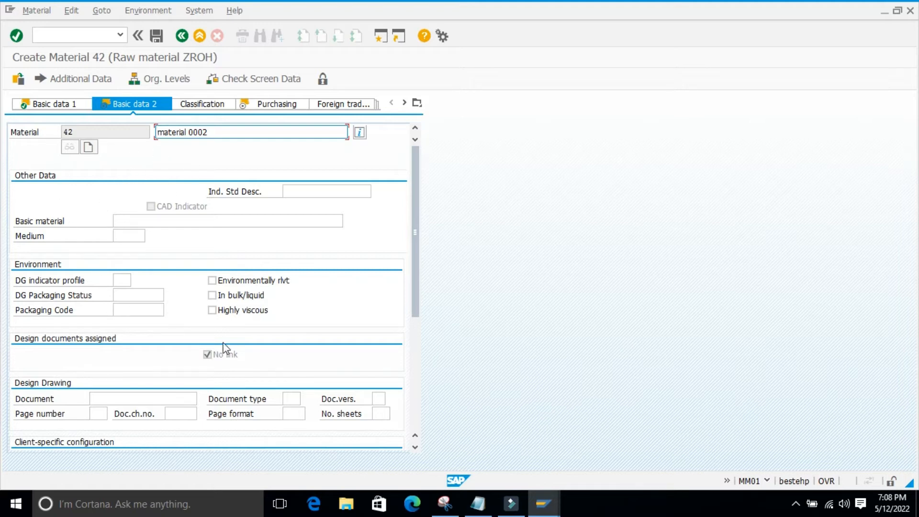
Set the purchasing group to 001 in the Purchasing view and accept the view
click(287, 102)
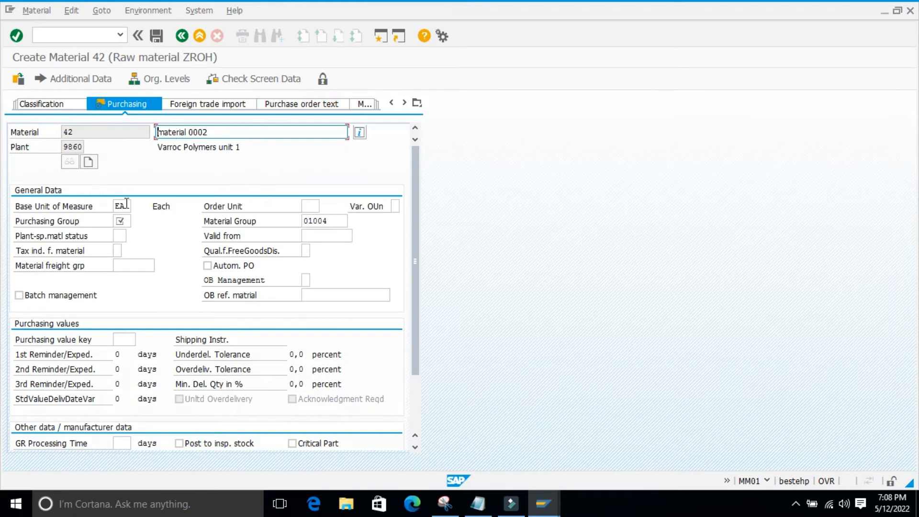
scroll(167, 203, down, 3)
scroll(167, 204, up, 3)
click(121, 222)
text(001)
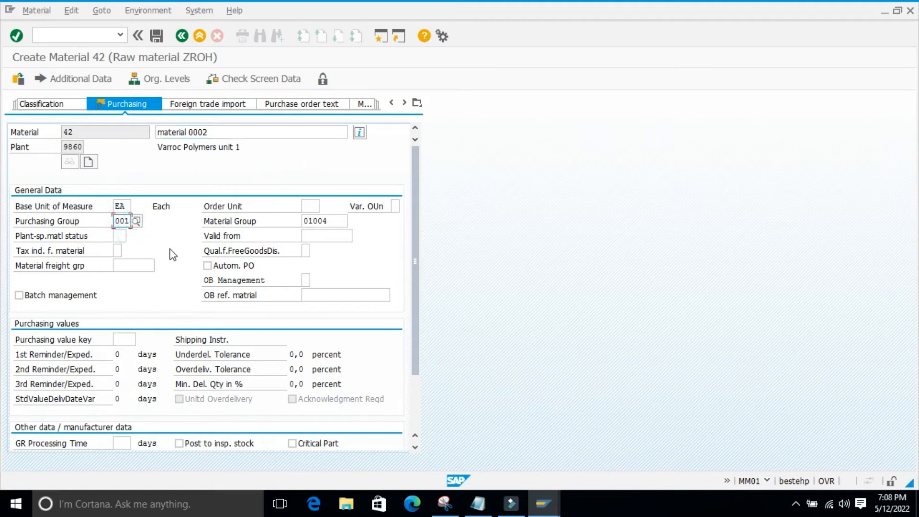
scroll(182, 242, down, 5)
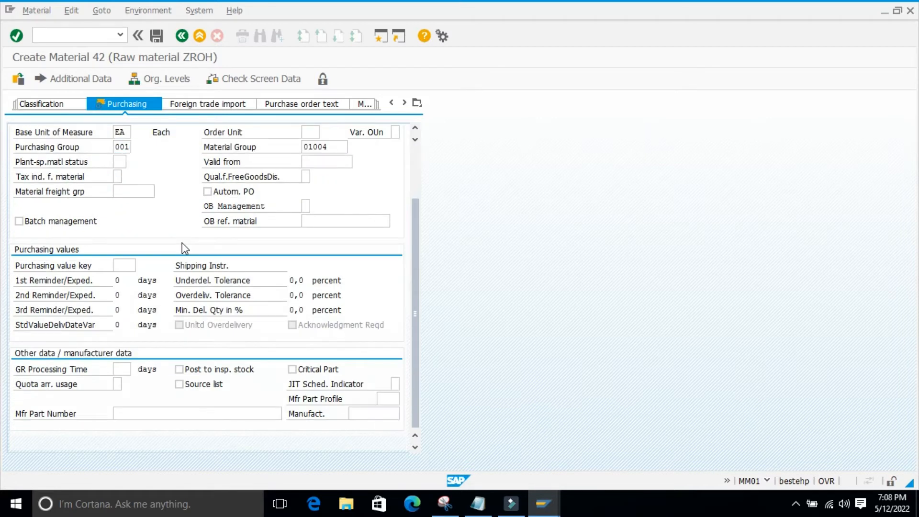
key(Return)
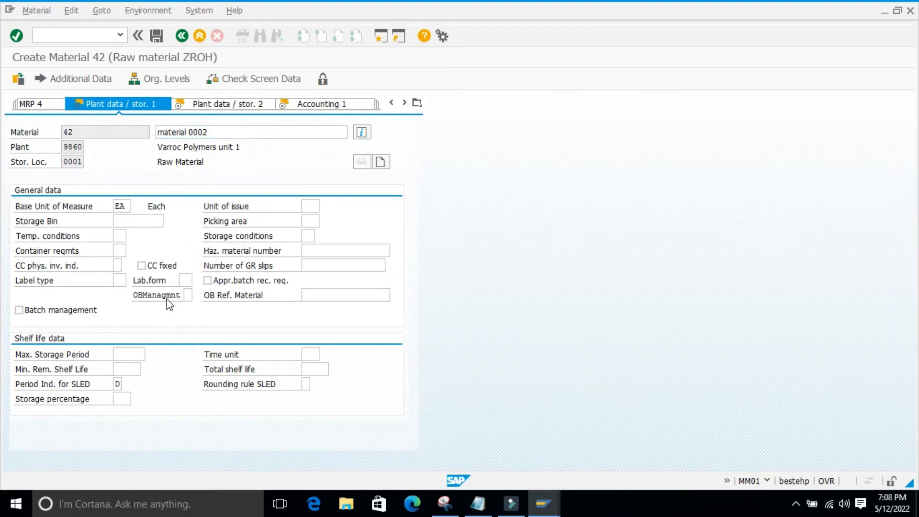
Accept both plant data / storage views without entries and proceed to Accounting 1
key(Return)
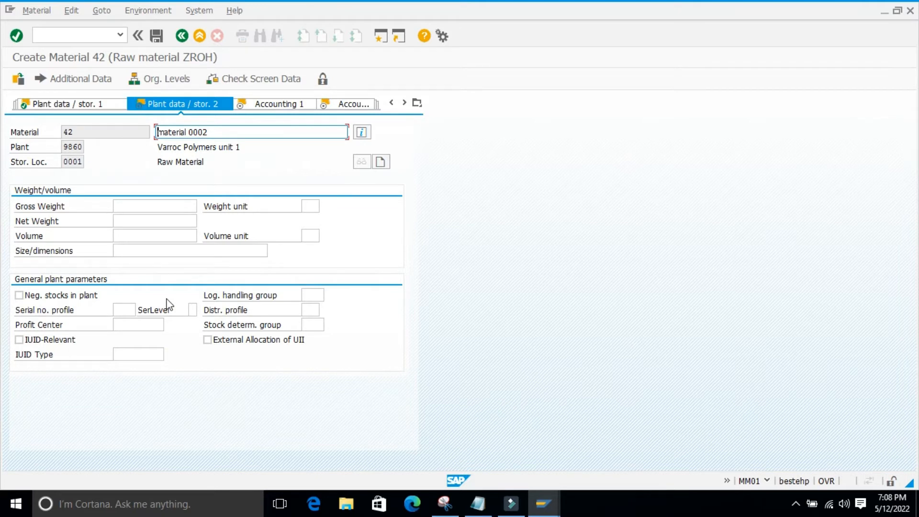
key(Return)
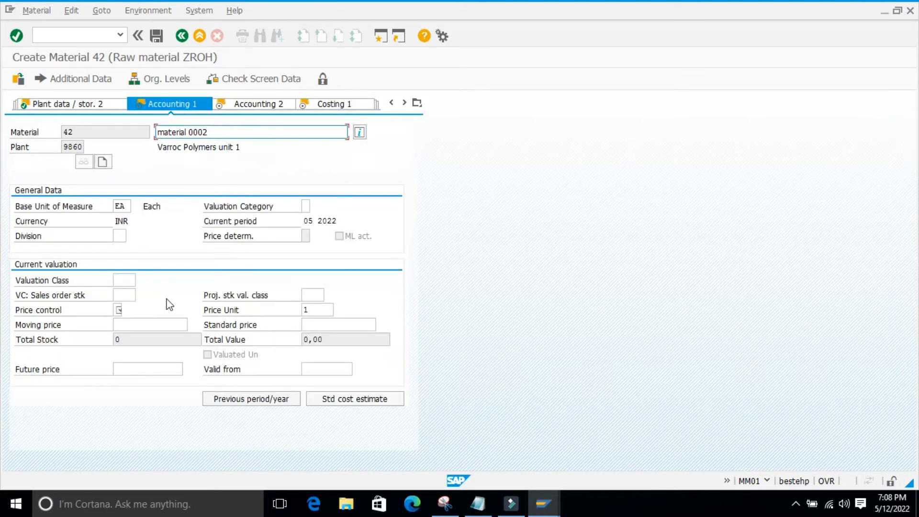
key(Return)
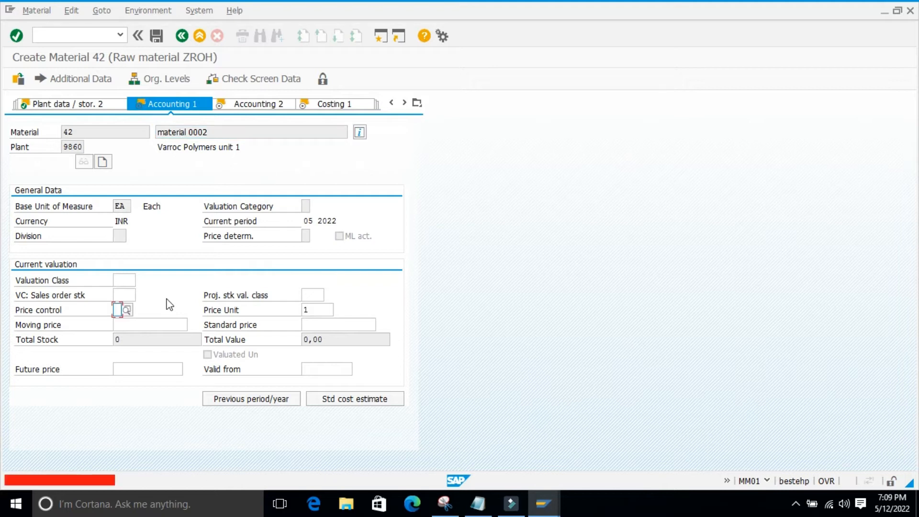
Set valuation class 3000, price control V and moving price 20 in Accounting 1, and accept the view
click(122, 280)
click(140, 280)
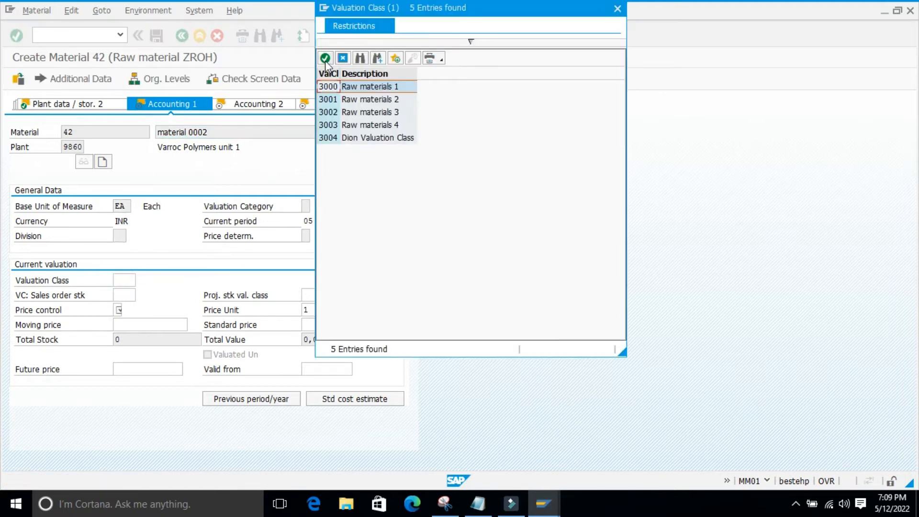
click(325, 58)
click(117, 309)
text(V)
click(128, 325)
click(144, 337)
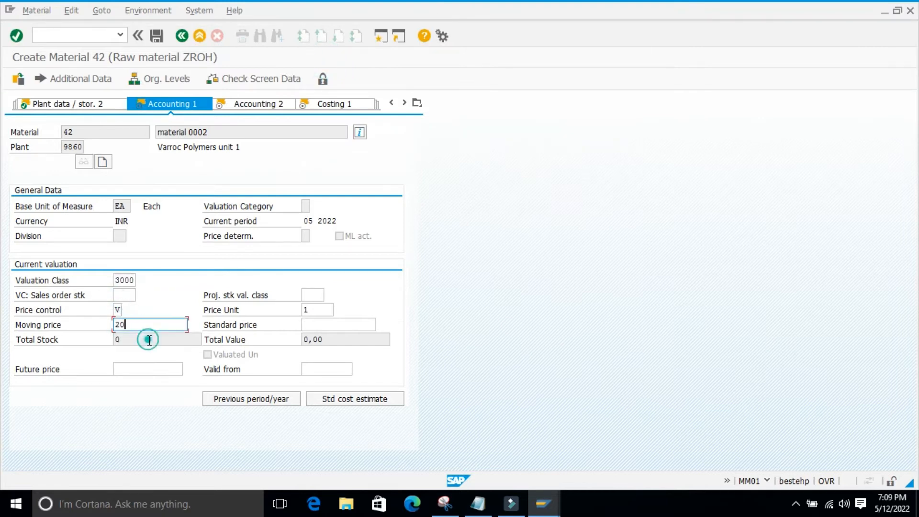
key(Return)
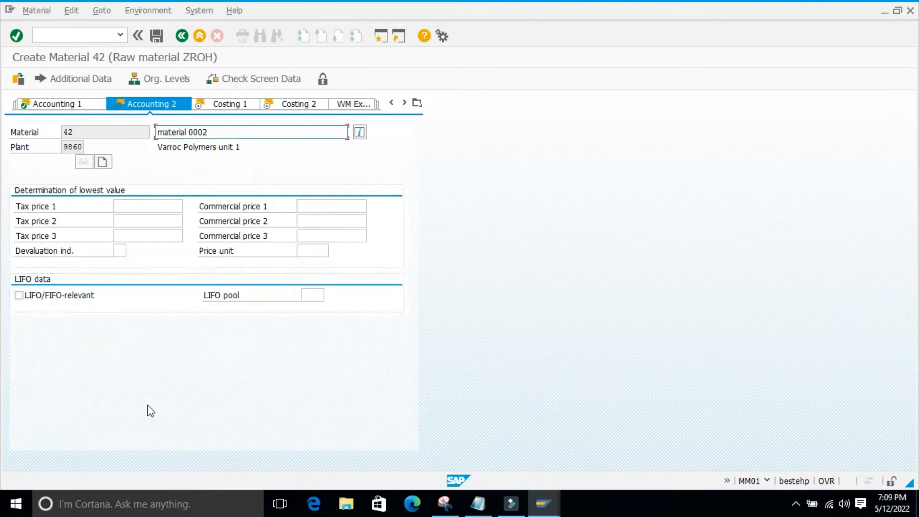
Accept the Accounting 2 and both Costing views without further entries and save the new material
key(Return)
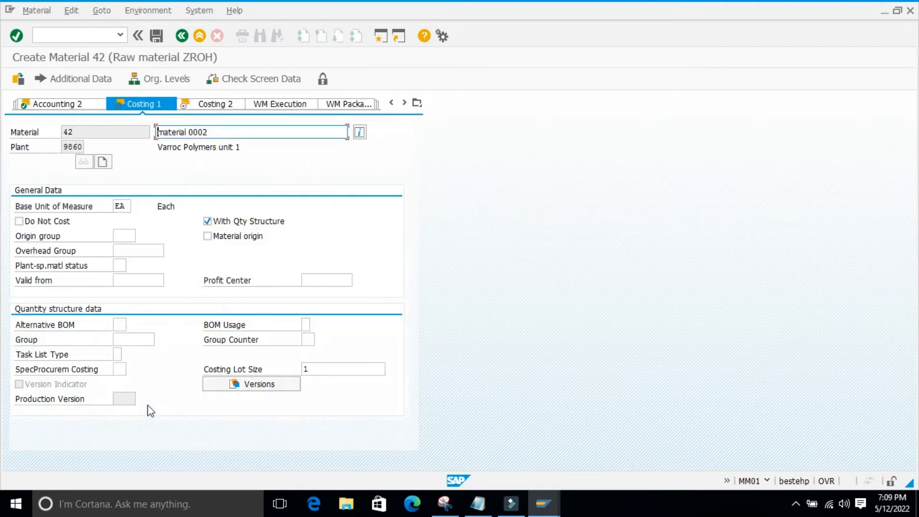
key(Return)
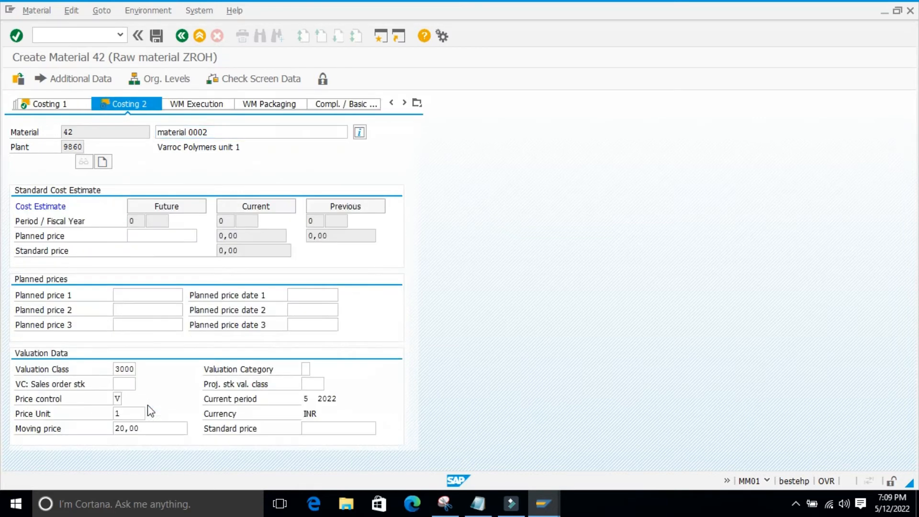
key(Return)
click(175, 271)
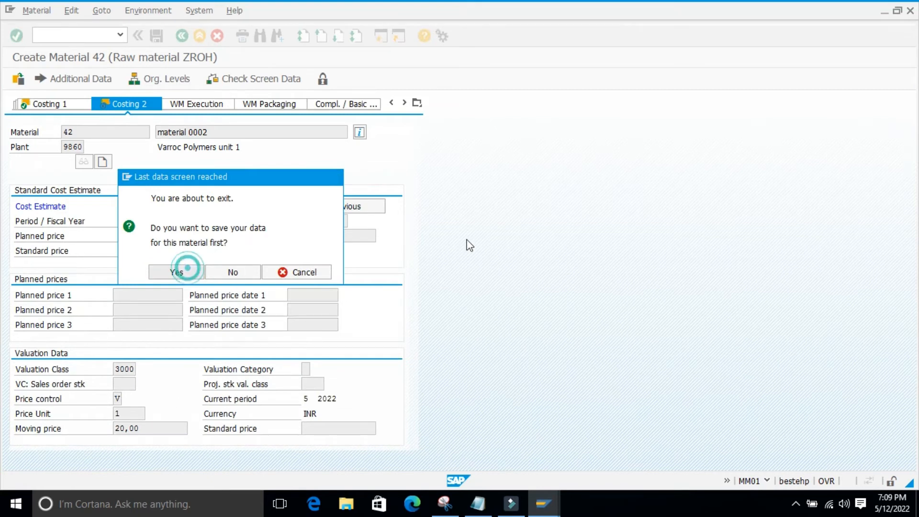
click(210, 282)
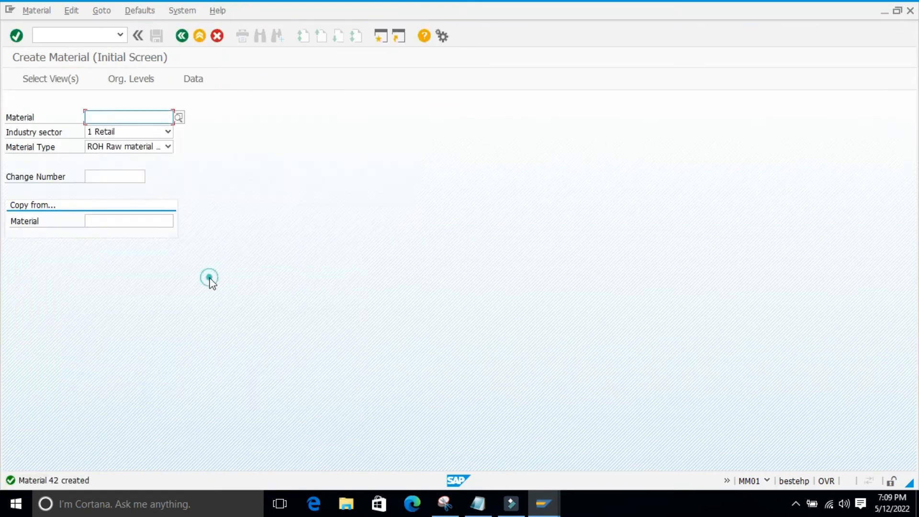
Start another ROH material with industry sector 3 Service Provider and proceed to its view selection
click(168, 132)
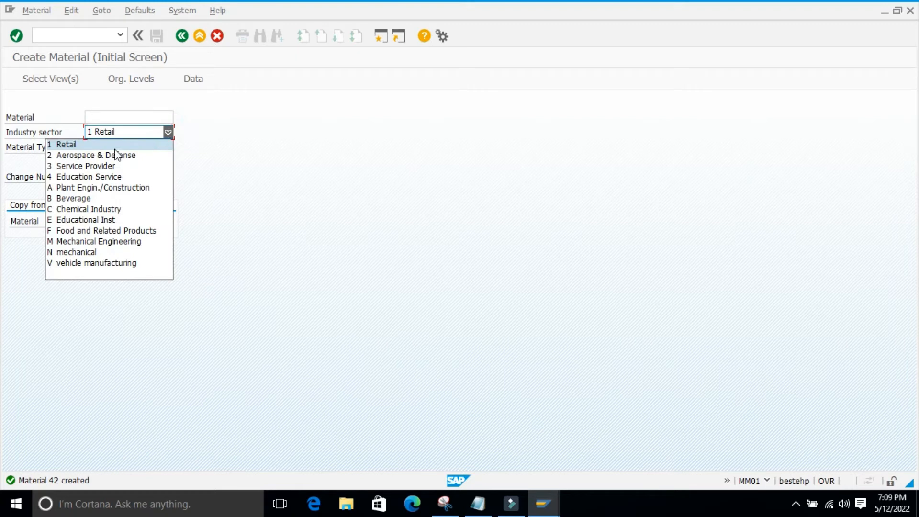
click(89, 171)
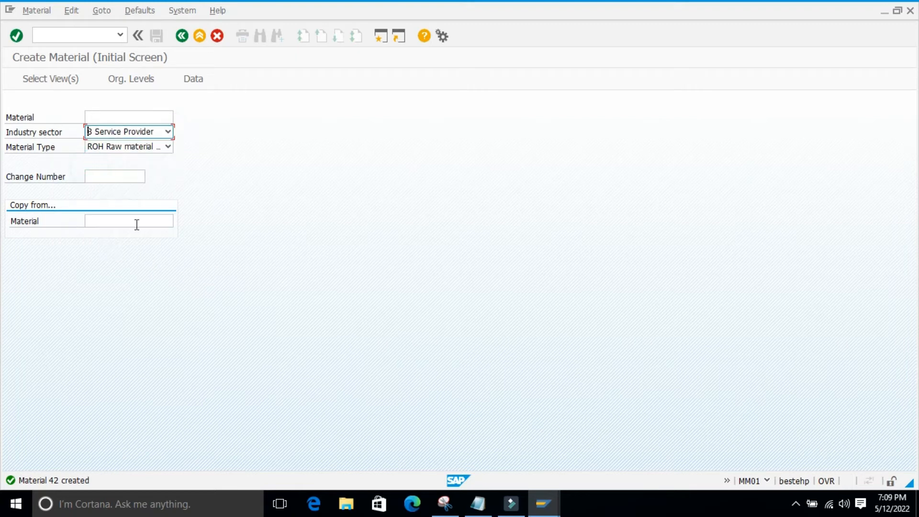
key(Return)
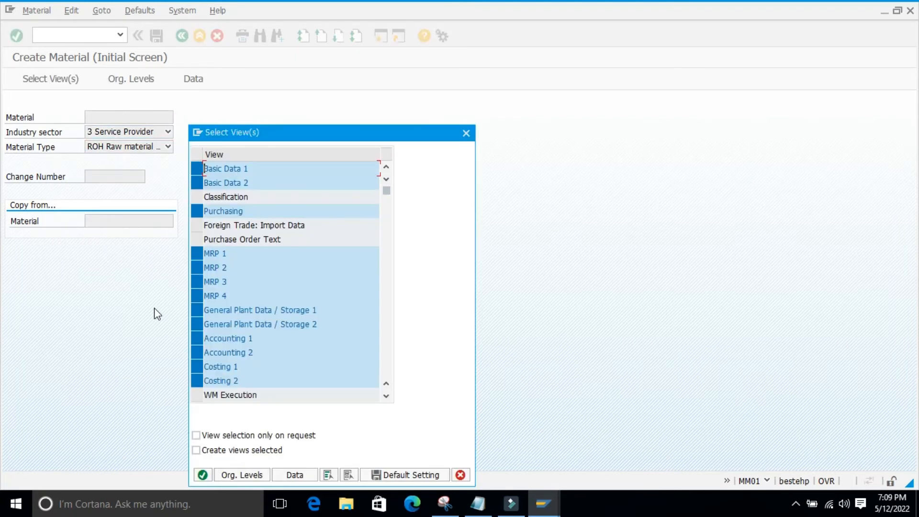
Confirm the preselected views and the organizational levels for the Service Provider raw material to reach Basic data 1
click(203, 475)
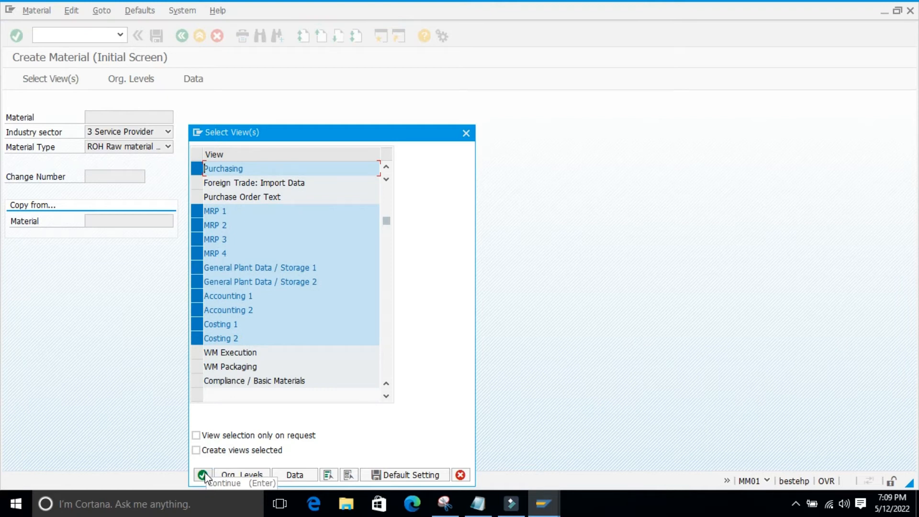
click(203, 475)
click(261, 271)
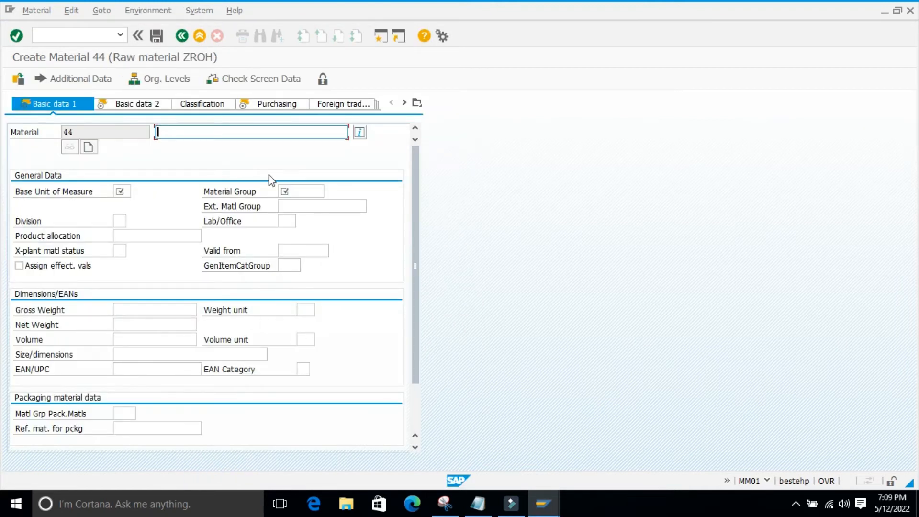
Enter "material 0003" as the material description in Basic data 1
click(127, 104)
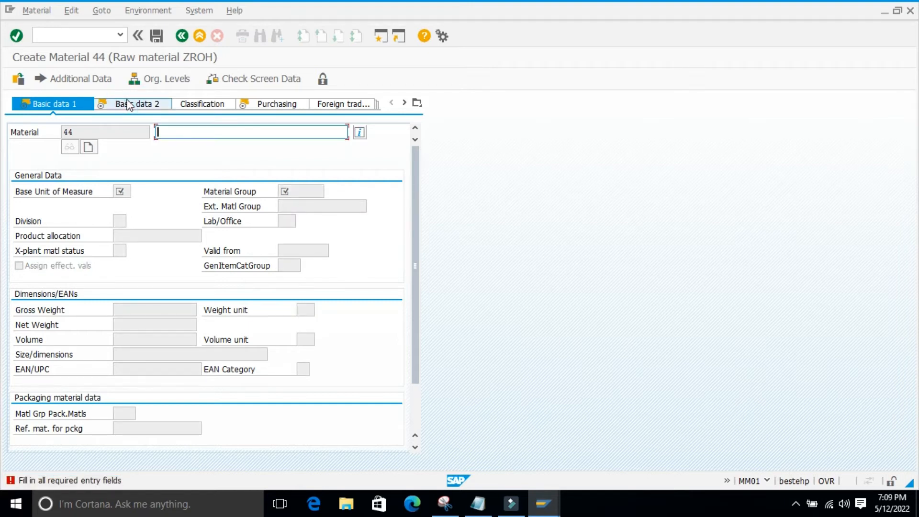
click(113, 184)
click(131, 196)
click(182, 133)
click(170, 142)
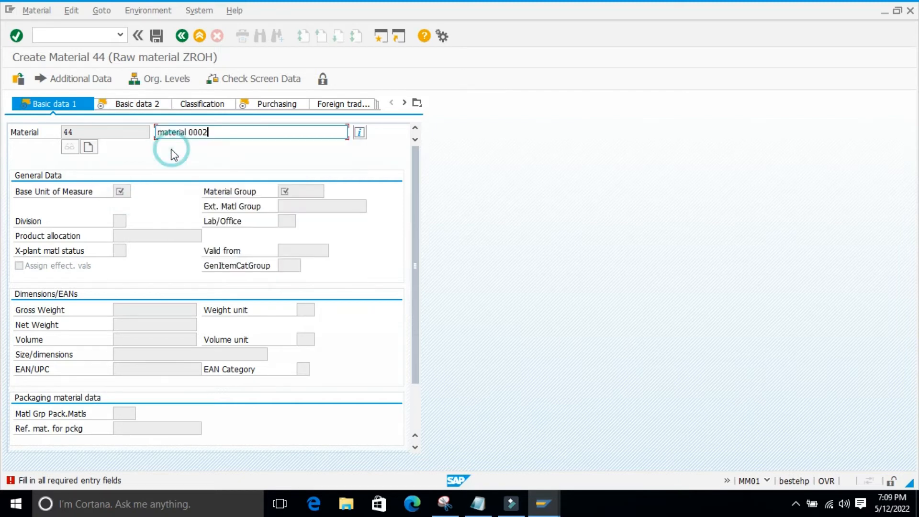
key(BackSpace)
text(3)
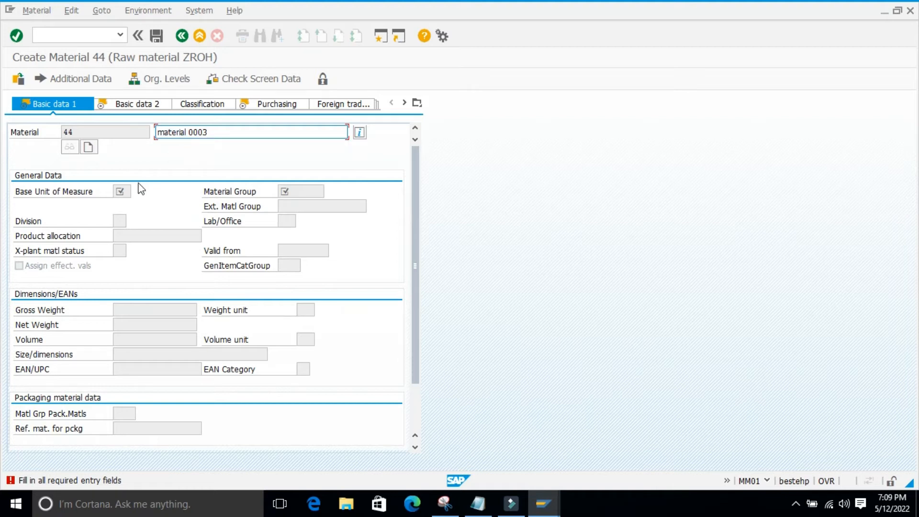
key(Return)
Set base unit of measure ea and material group 01004, and accept the Basic data 1 view
click(119, 192)
click(122, 206)
click(284, 191)
click(293, 205)
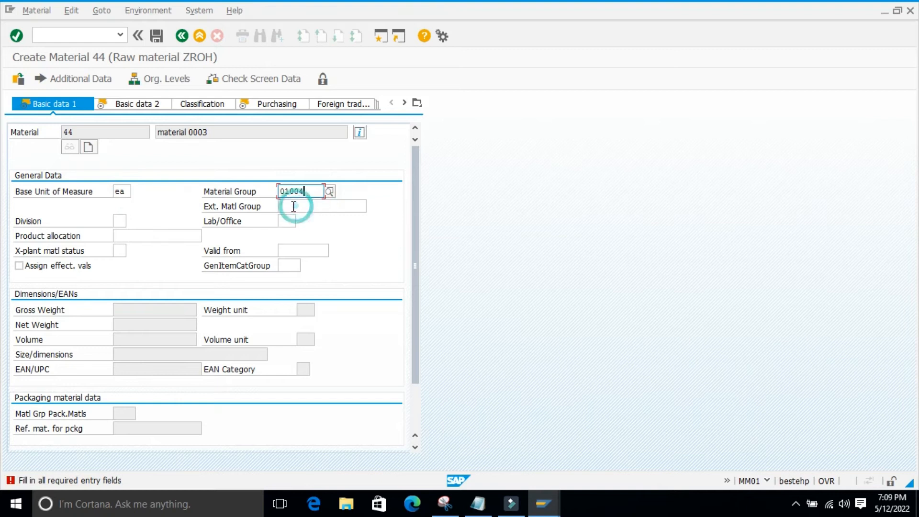
key(Return)
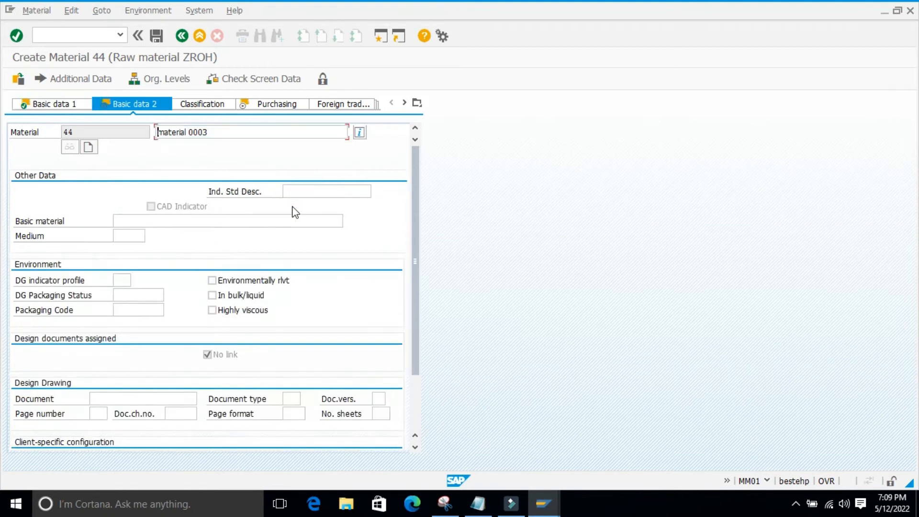
Accept Basic data 2 without entries, assign purchasing group 001, and accept the Purchasing view
key(Return)
click(122, 221)
text(001)
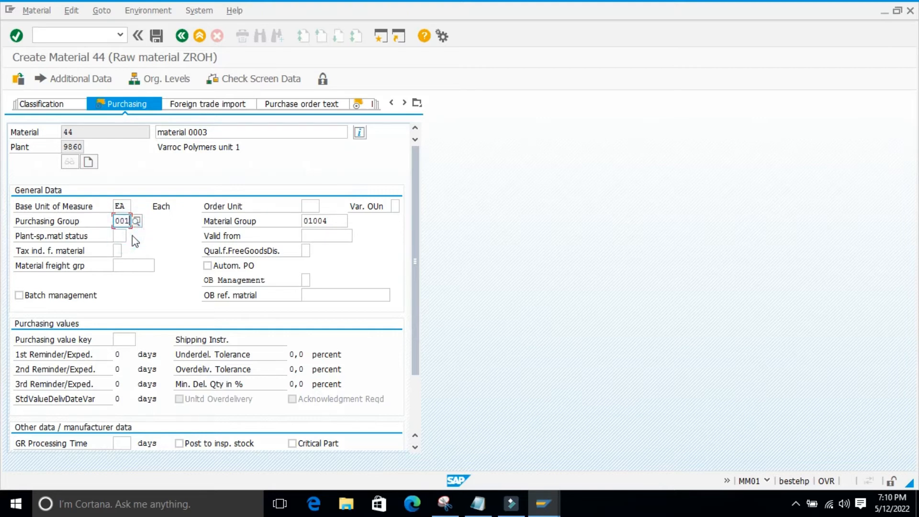
key(Return)
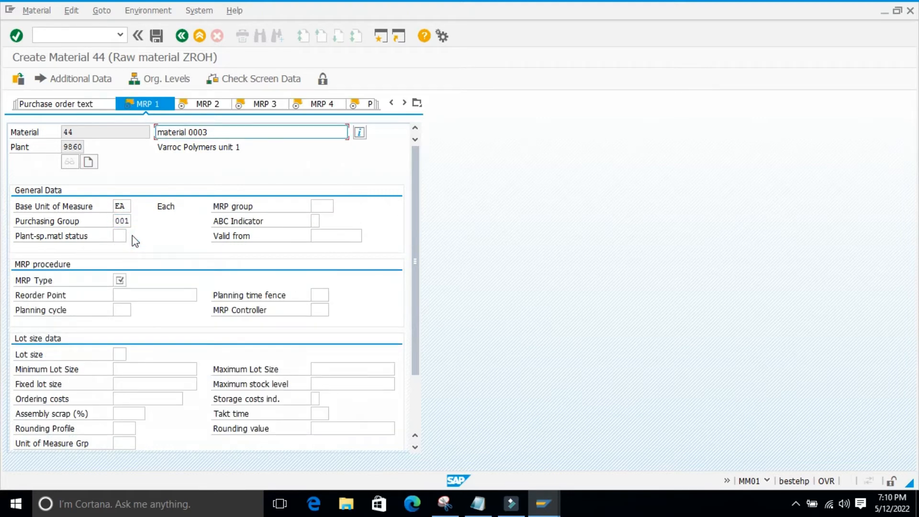
Fill in the MRP type in MRP 1 and the planned delivery time in MRP 2, accepting both views
click(119, 281)
click(120, 294)
key(Return)
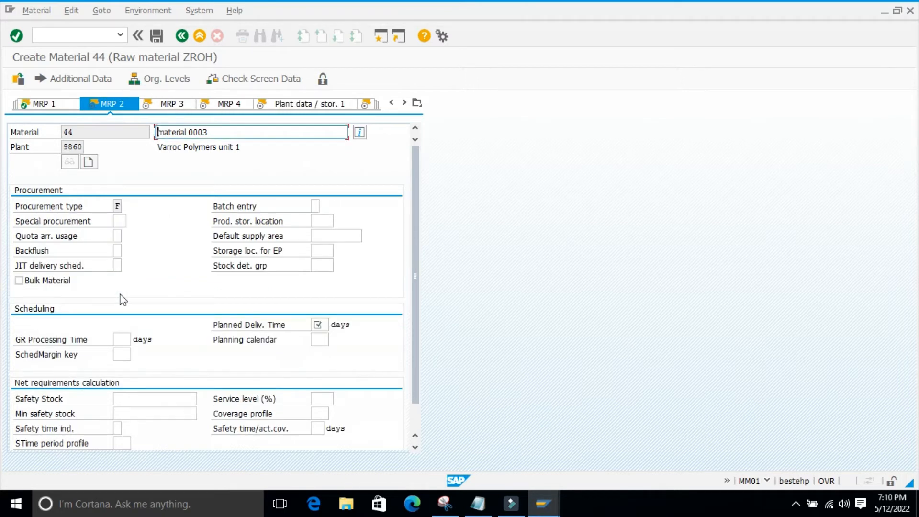
key(Return)
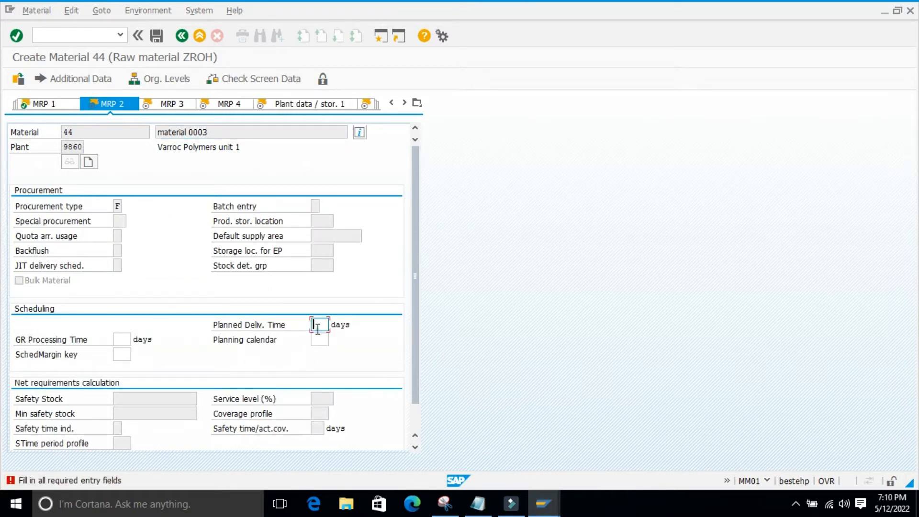
click(320, 329)
key(Return)
key(Return)
key(Return)
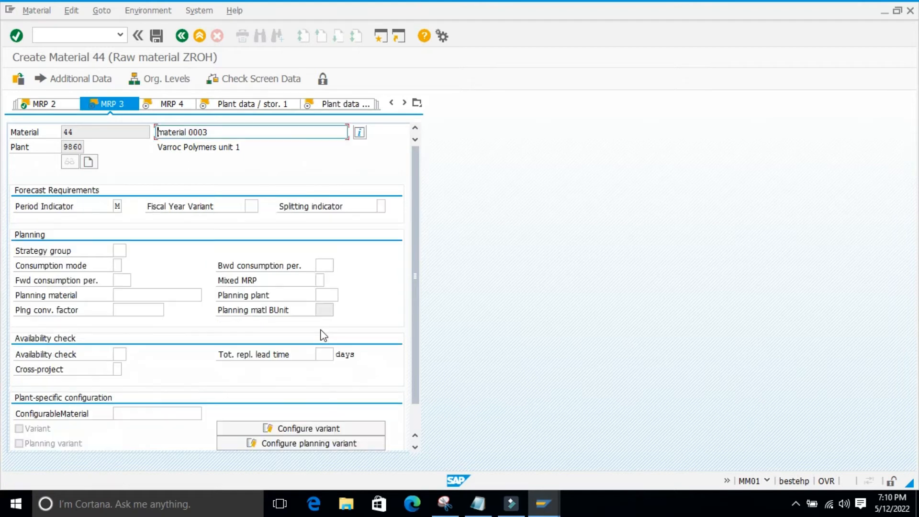
Accept MRP 3, MRP 4 and both plant data / storage views without entries and proceed to Accounting 1
key(Return)
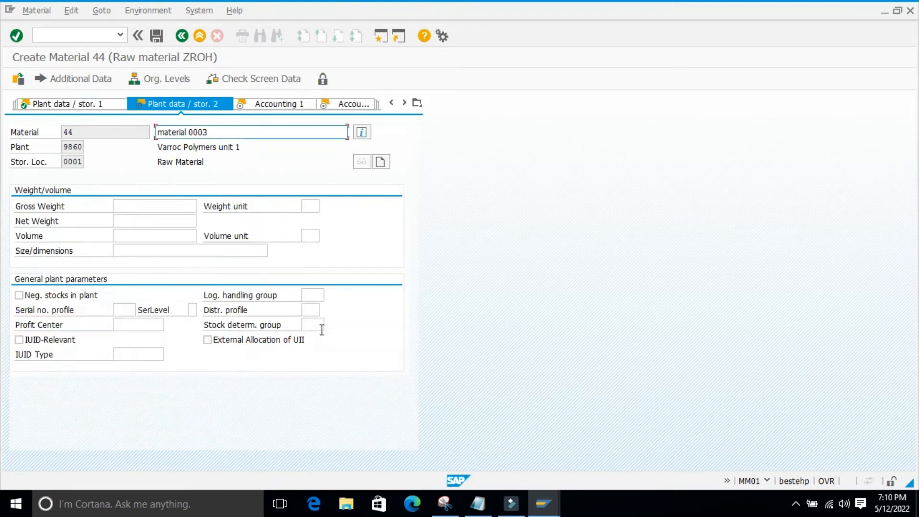
key(Return)
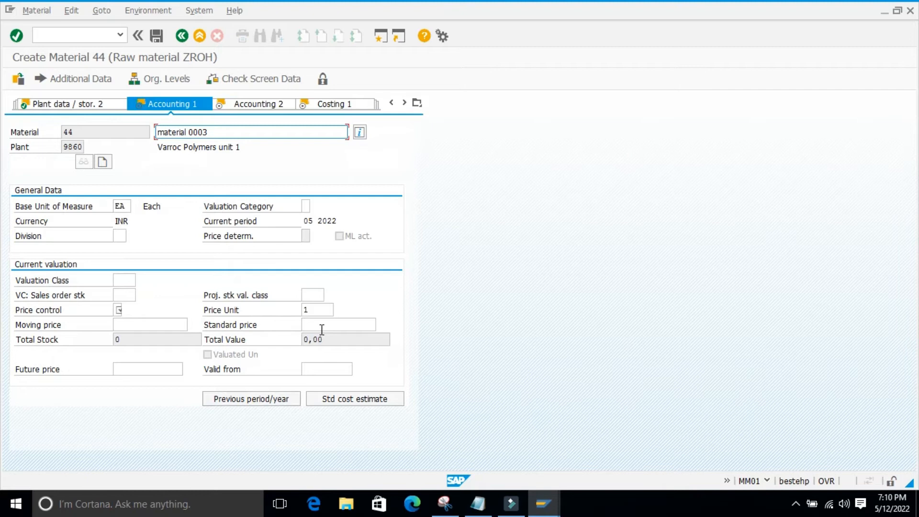
Set price control V, moving price 10 and valuation class 3000 in Accounting 1, and accept the view
key(Return)
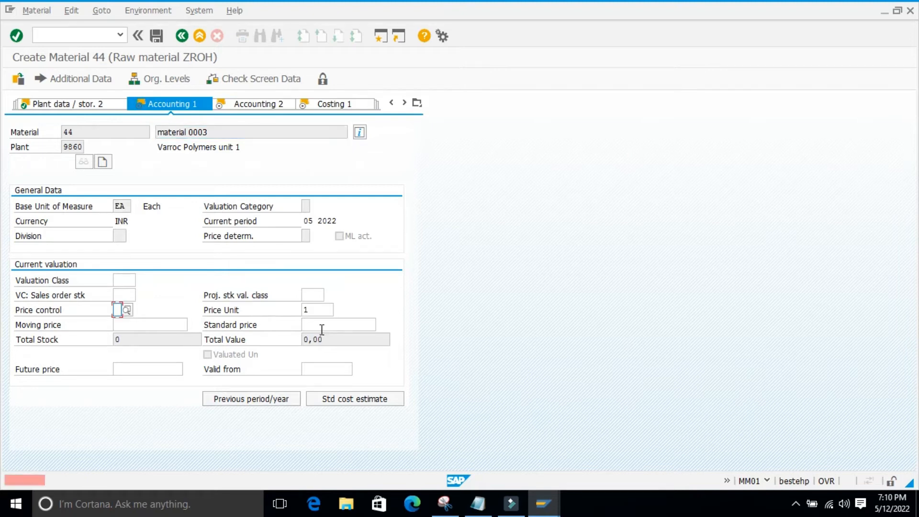
click(118, 310)
click(124, 318)
click(119, 324)
text(10)
key(Return)
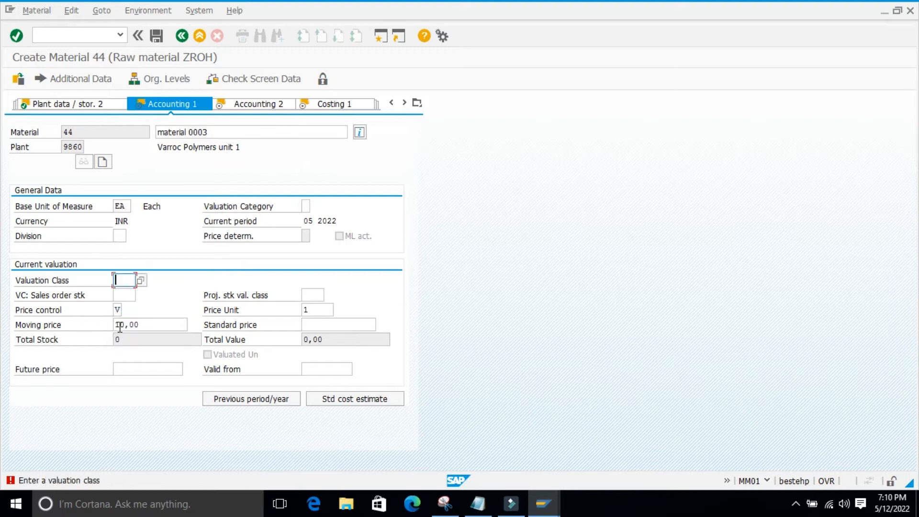
click(140, 281)
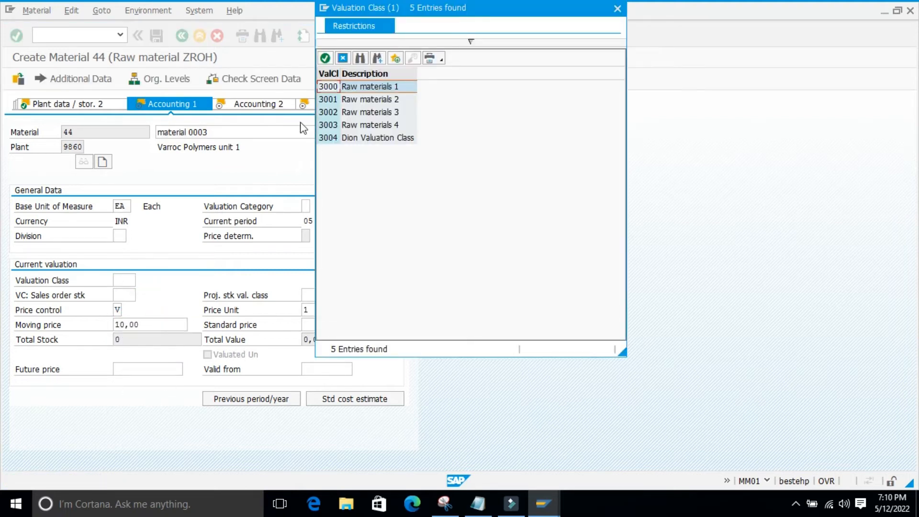
click(325, 58)
key(Return)
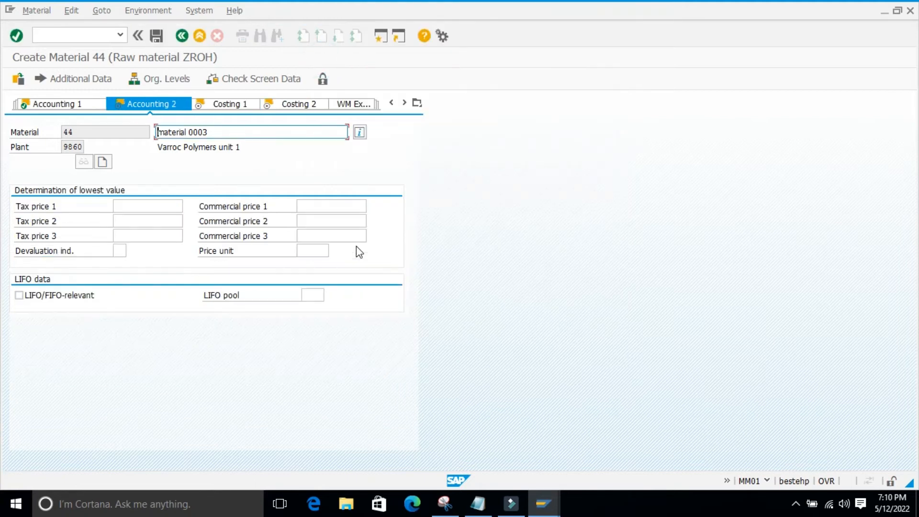
Accept the Accounting 2 and both Costing views without further entries and leave the material without saving
key(Return)
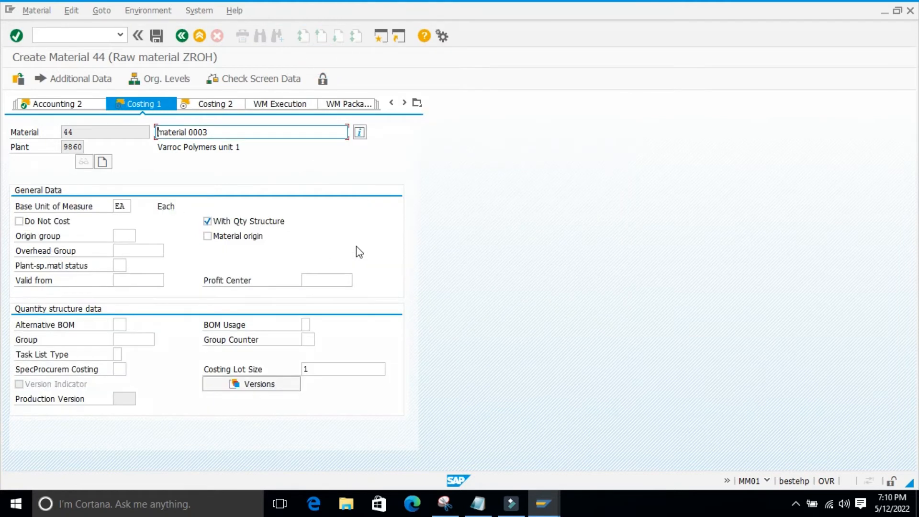
key(Return)
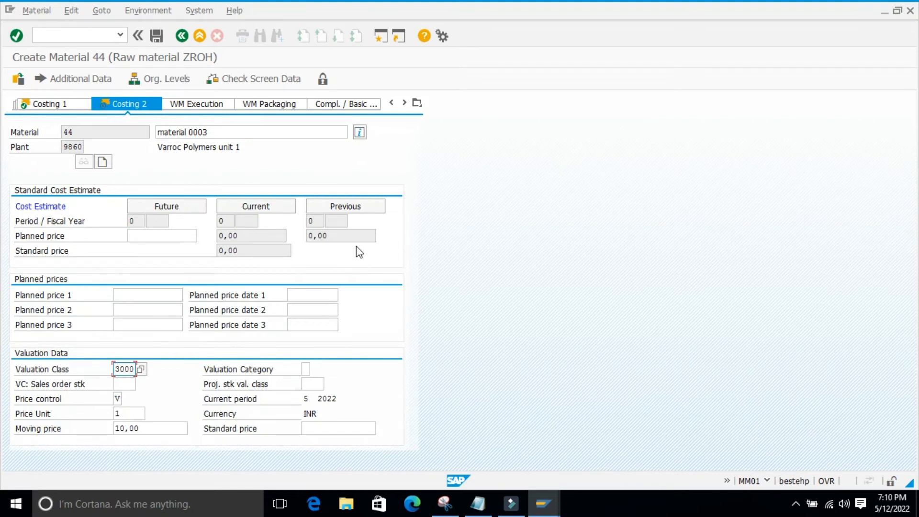
click(417, 104)
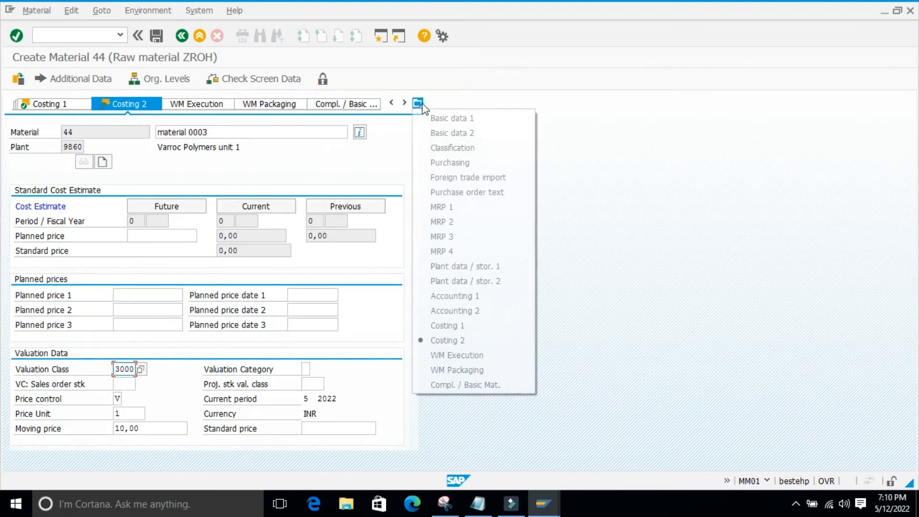
click(587, 126)
key(Return)
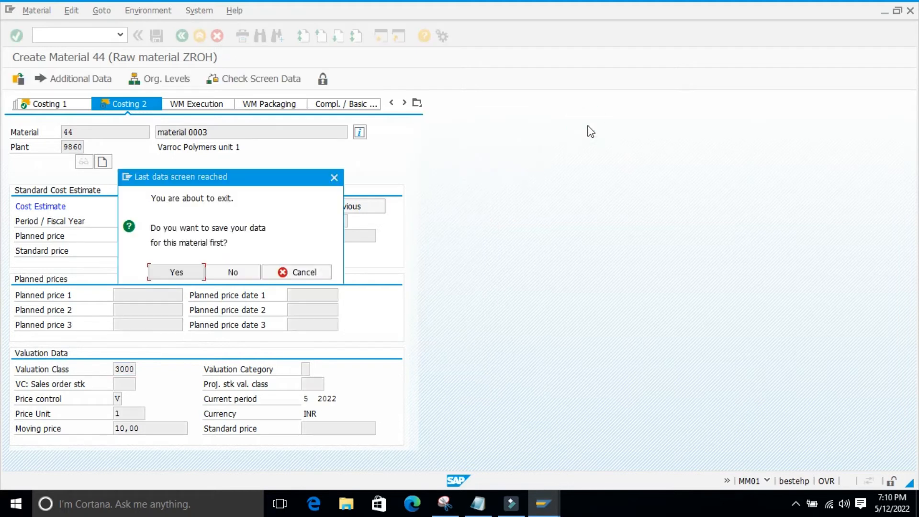
click(232, 271)
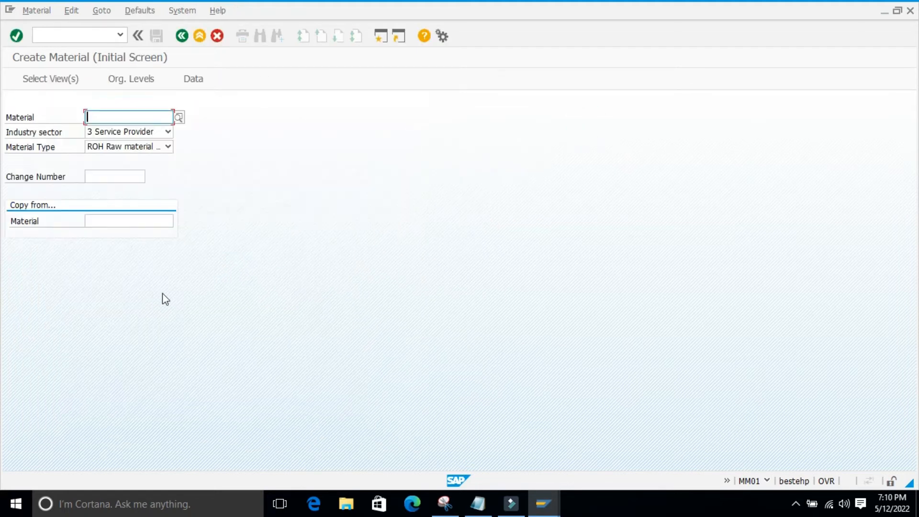
Start another ROH material with industry sector 4 Education Service and confirm its preselected views and organizational levels
click(168, 132)
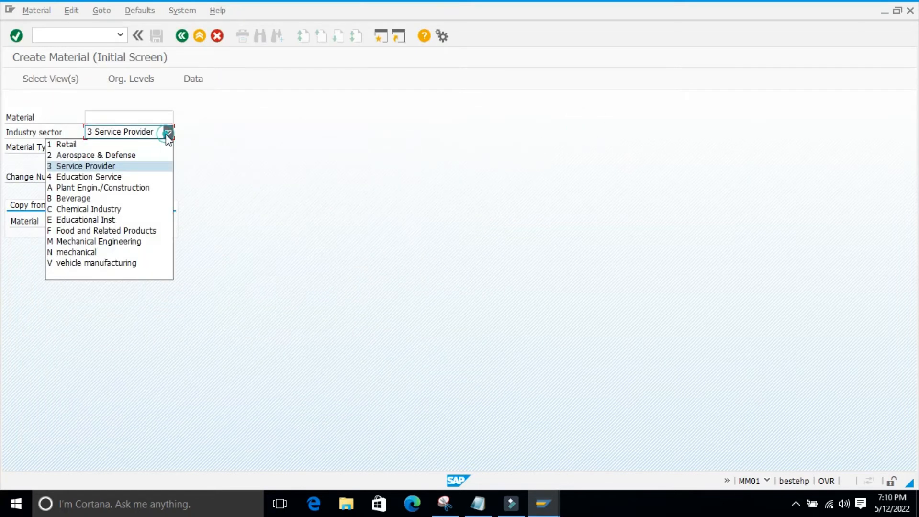
click(98, 176)
key(Return)
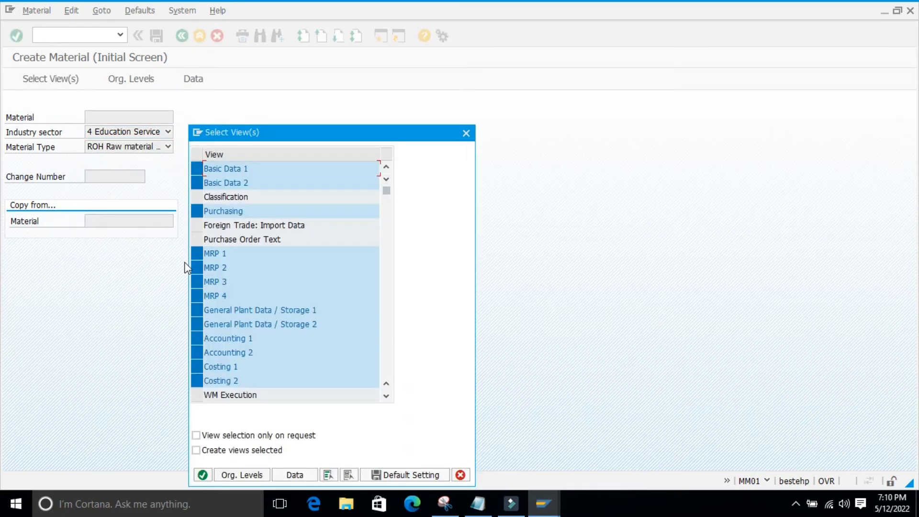
key(Return)
Enter the description "material 0003" for the Education Service material in Basic data 1
key(Return)
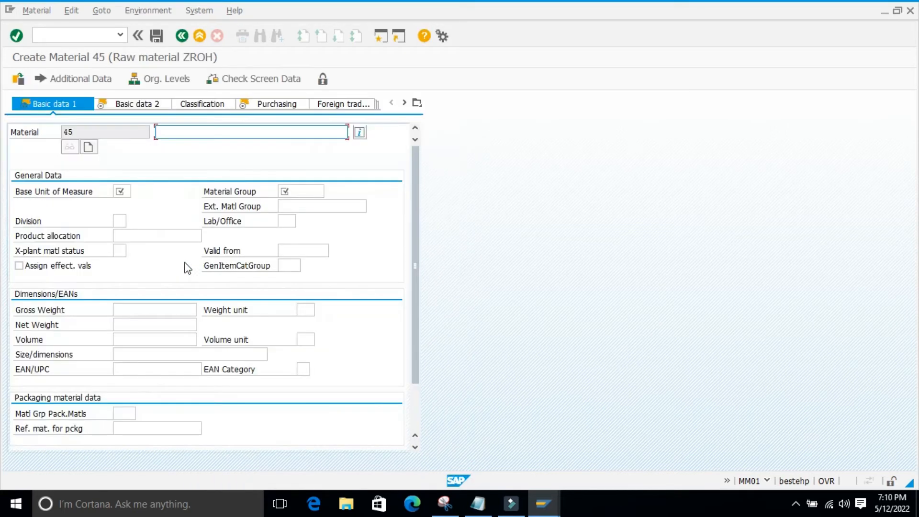
key(Return)
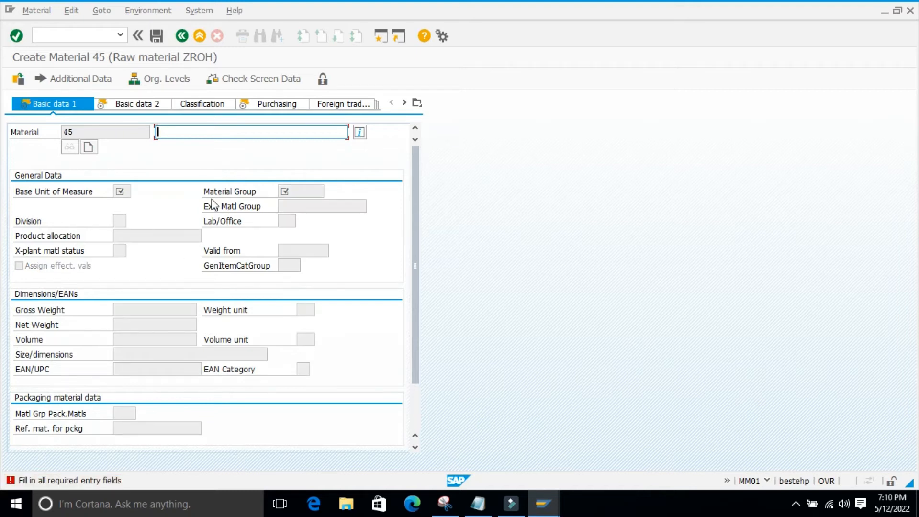
key(space)
click(186, 146)
click(126, 190)
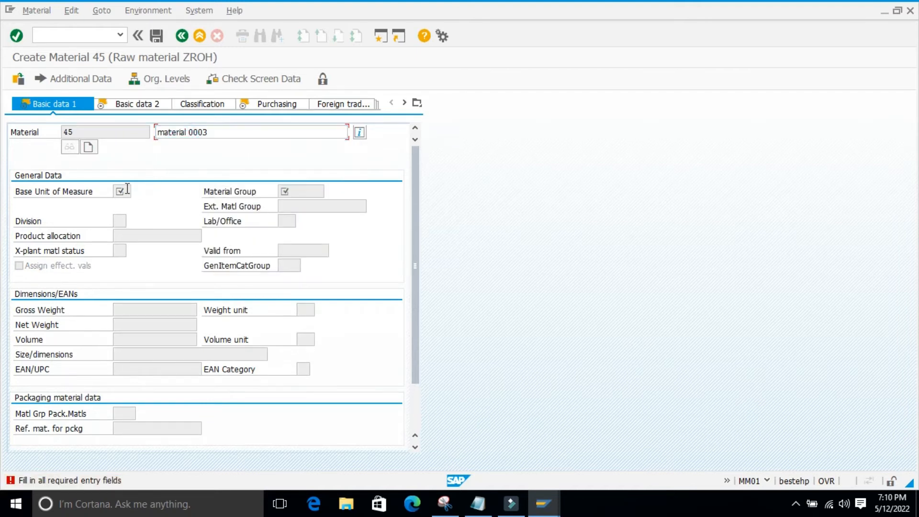
key(Return)
Assign base unit ea and material group 01004 to the Education Service material and accept Basic data 1
click(123, 191)
key(space)
click(123, 208)
click(311, 189)
key(space)
click(289, 205)
key(Return)
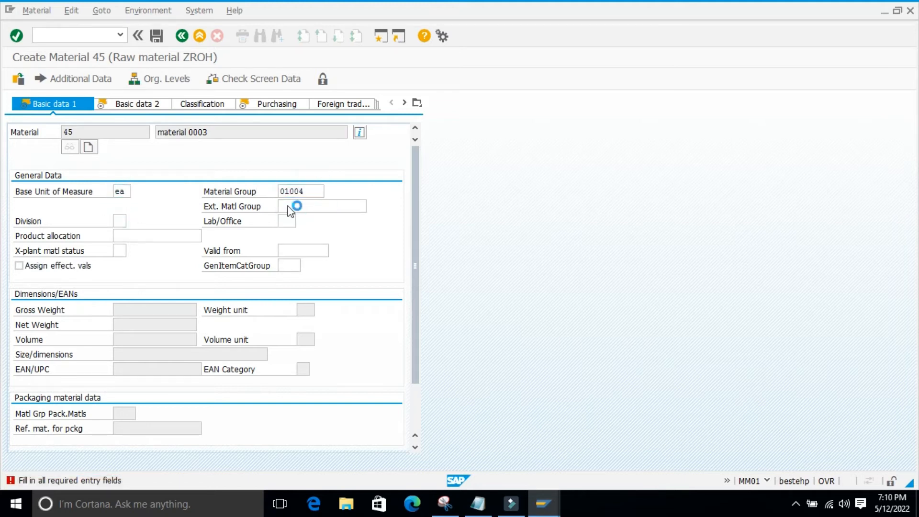
Pass Basic data 2 without entries, set purchasing group 001 for the Education Service material, and accept Purchasing
key(Return)
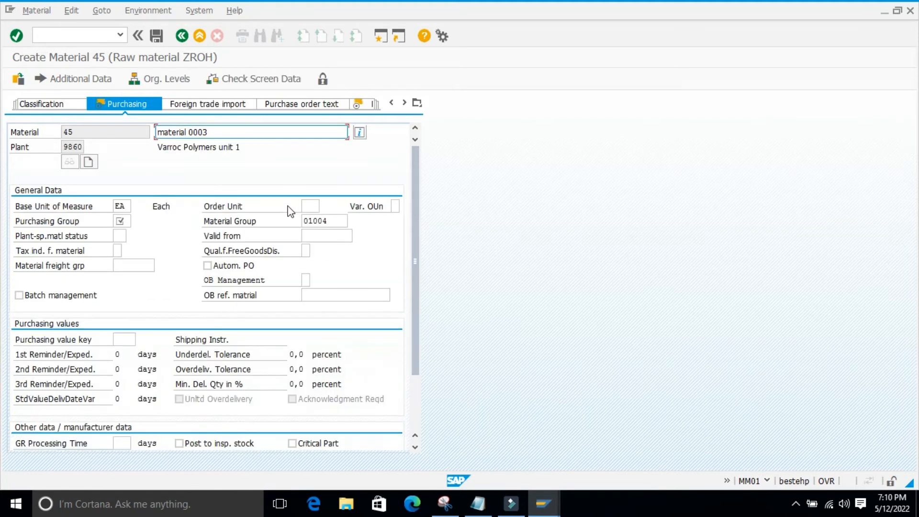
key(Return)
key(space)
click(122, 233)
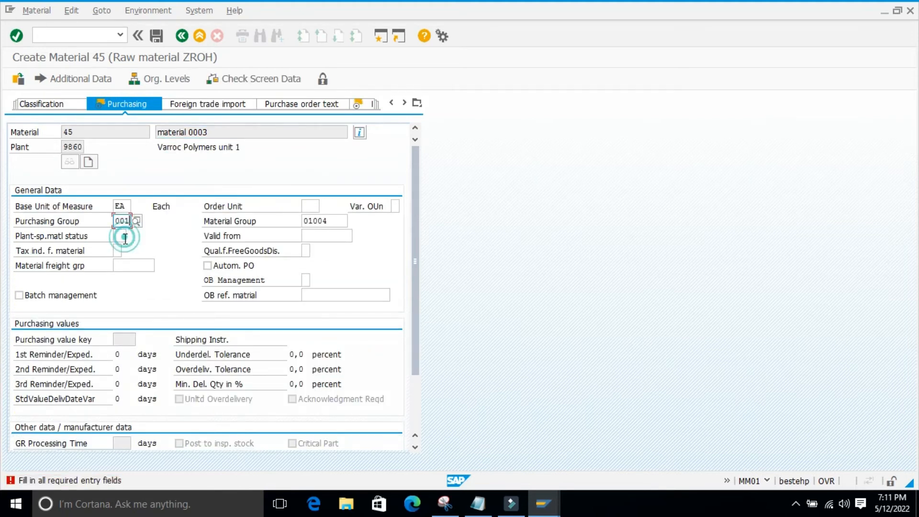
key(Return)
key(Return)
key(Return)
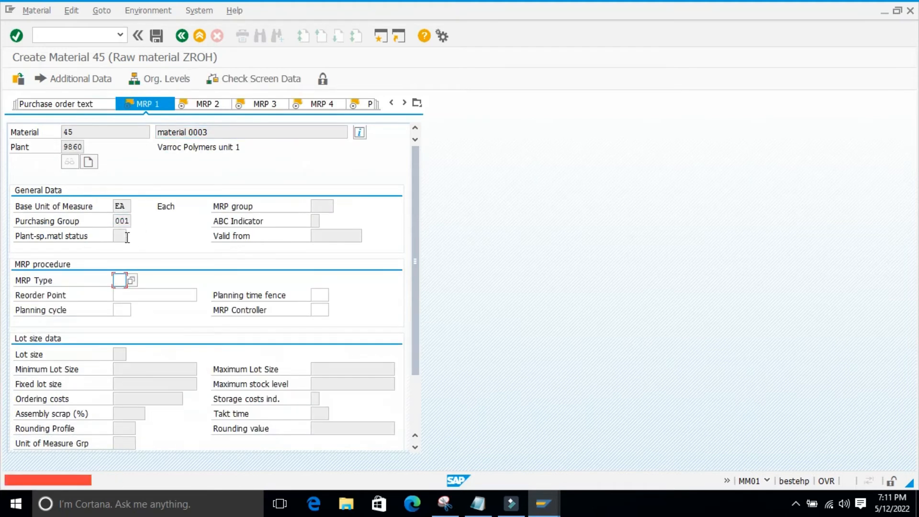
Set MRP type ND in MRP 1 and a planned delivery time of 1 day in MRP 2, accepting both views
key(space)
click(126, 292)
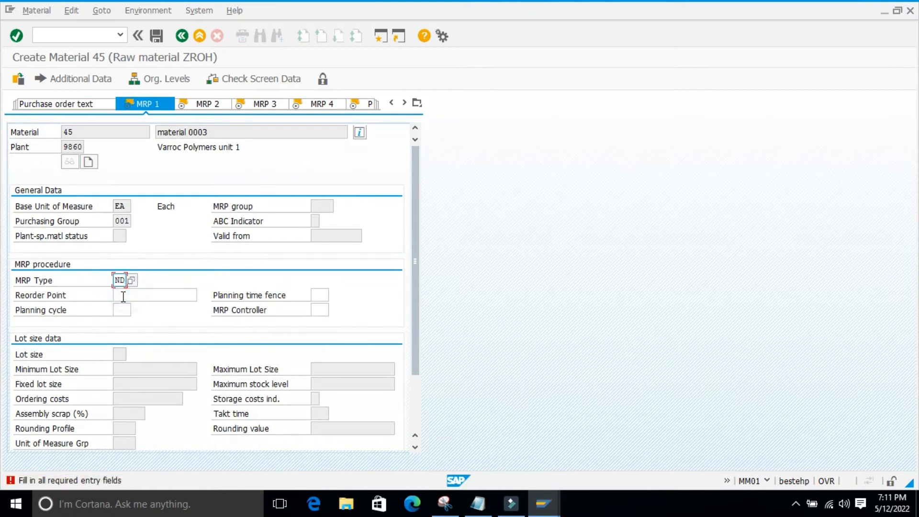
key(Return)
key(space)
click(316, 338)
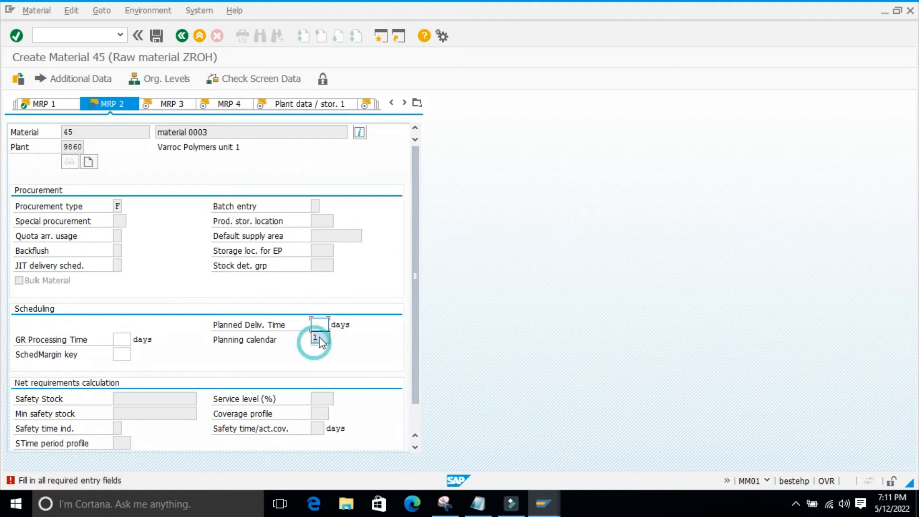
key(Return)
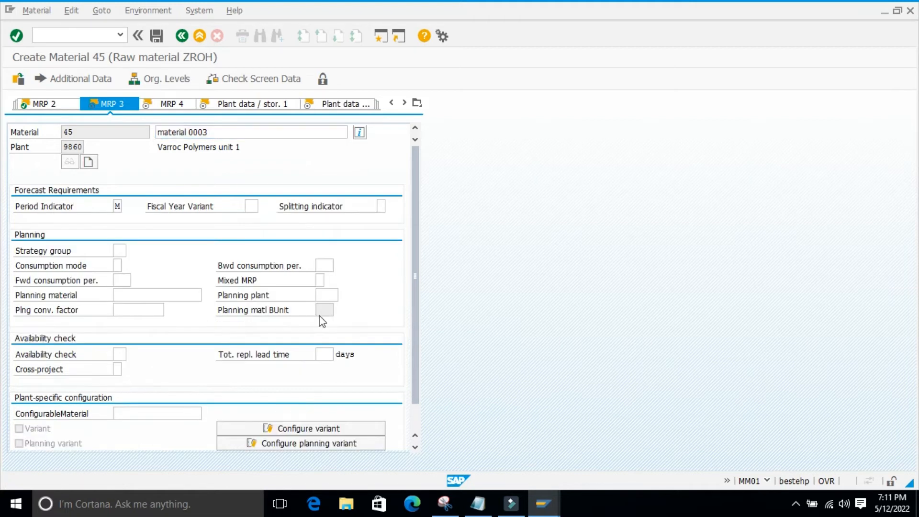
Pass MRP 3, MRP 4 and both plant data / storage views of the Education Service material without entries
key(Return)
key(Return)
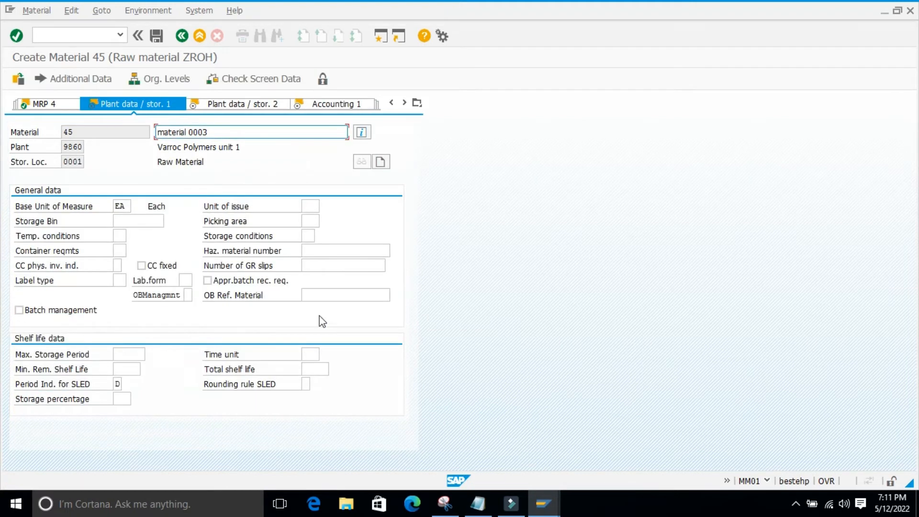
key(Return)
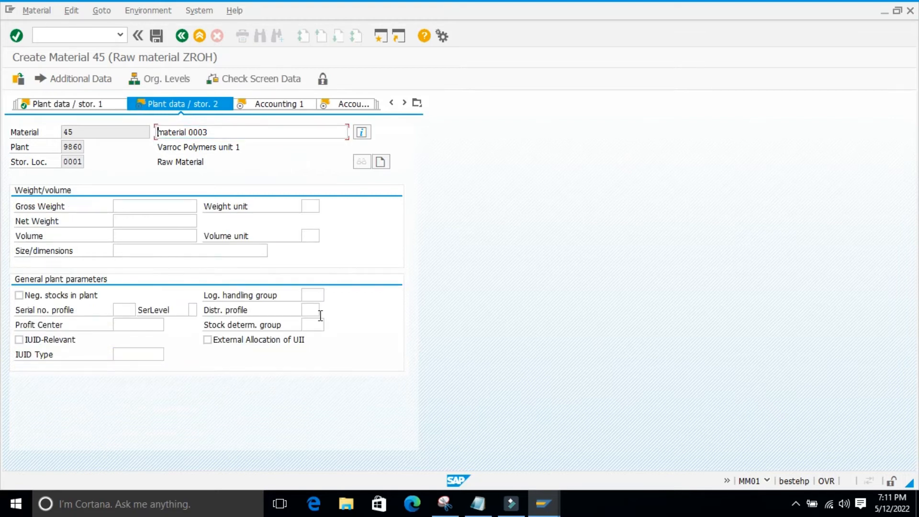
key(Return)
Set valuation class 3000, price control V and moving price 10 for the Education Service material, and accept Accounting 1
click(124, 280)
click(132, 295)
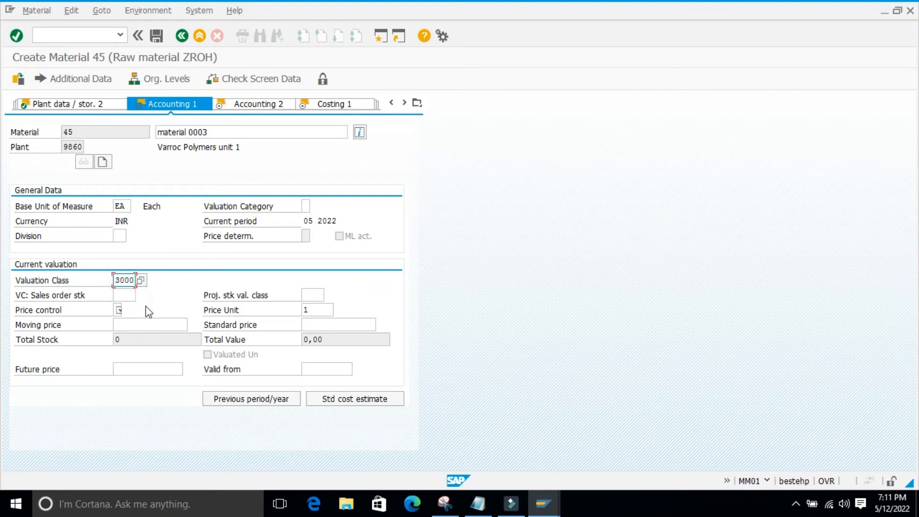
key(Return)
click(127, 322)
key(Return)
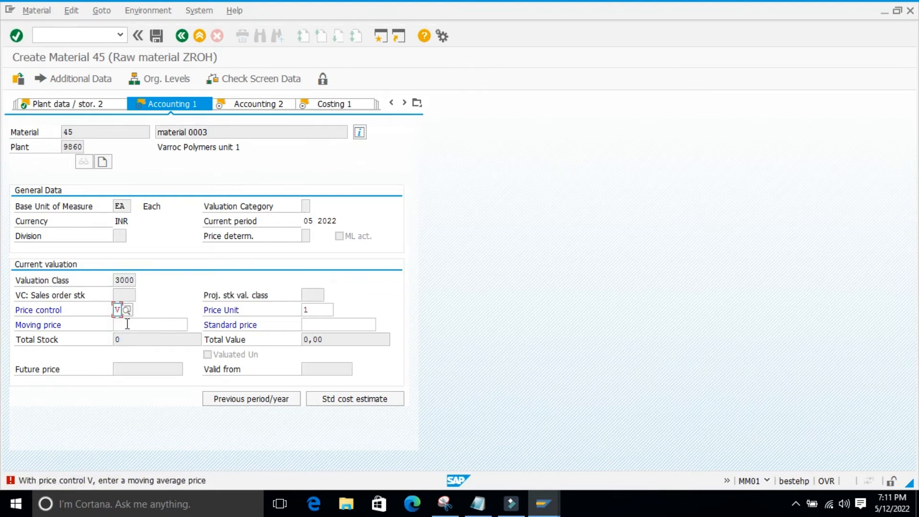
click(128, 325)
click(128, 335)
key(Return)
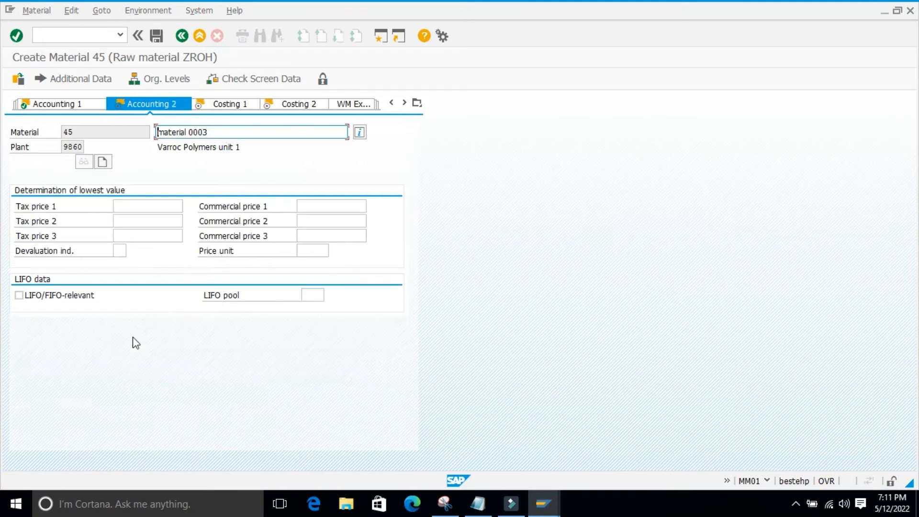
Pass Accounting 2, Costing 1 and Costing 2 without entries and exit the Education Service material without saving
key(Return)
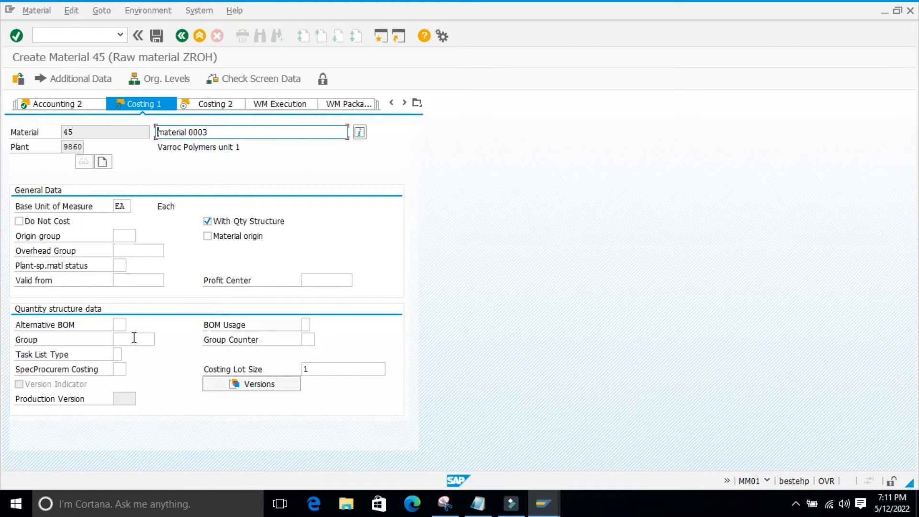
key(Return)
key(Return)
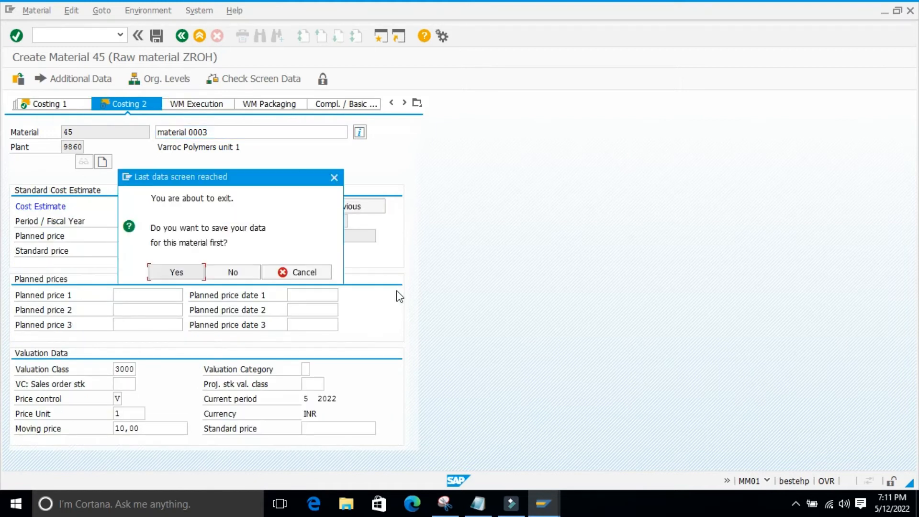
click(232, 267)
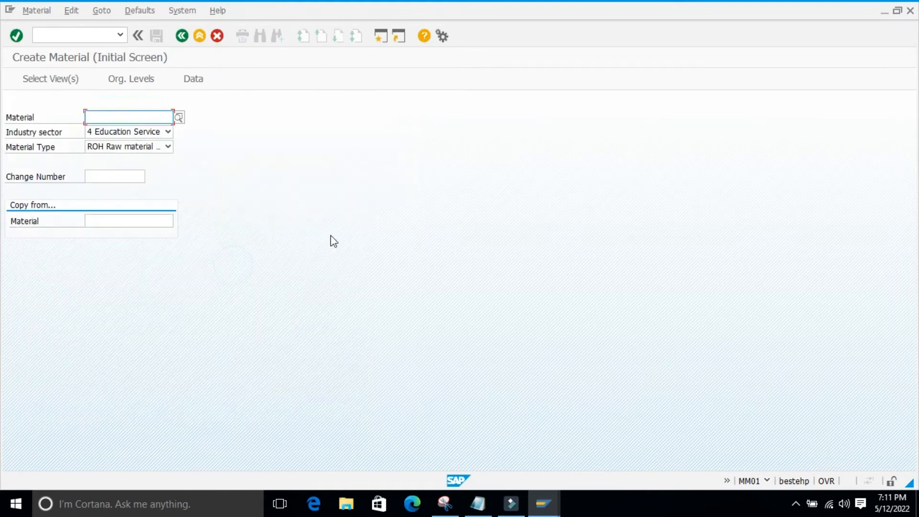
Start a raw material under industry sector A Plant Engin./Construction, accepting the preselected views and organizational levels
click(167, 132)
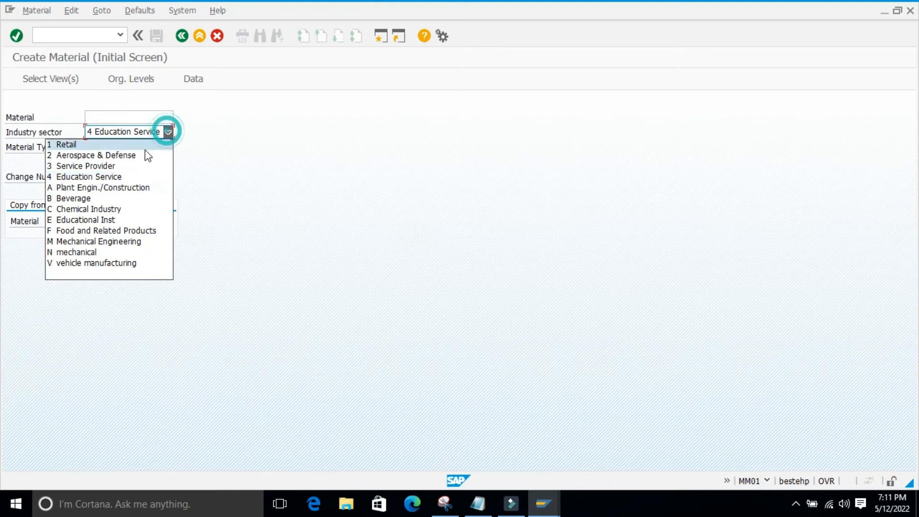
click(109, 187)
key(Return)
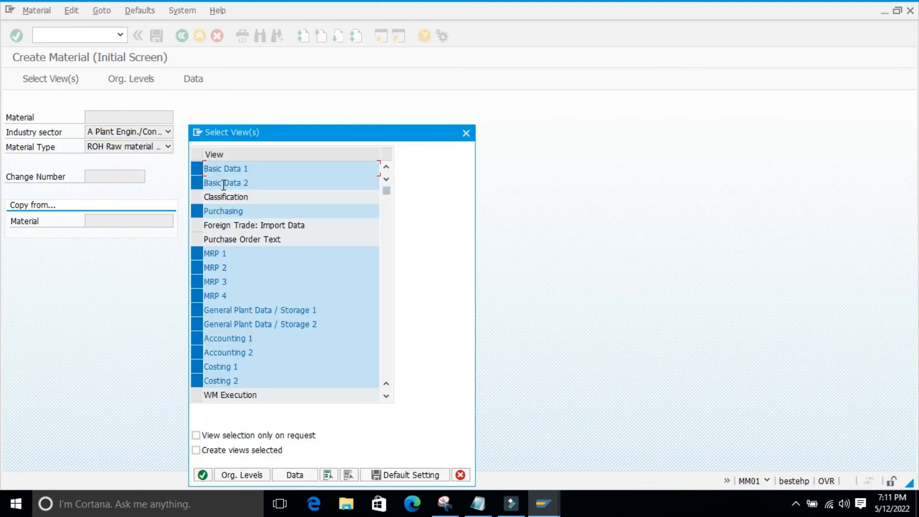
key(Return)
key(Return)
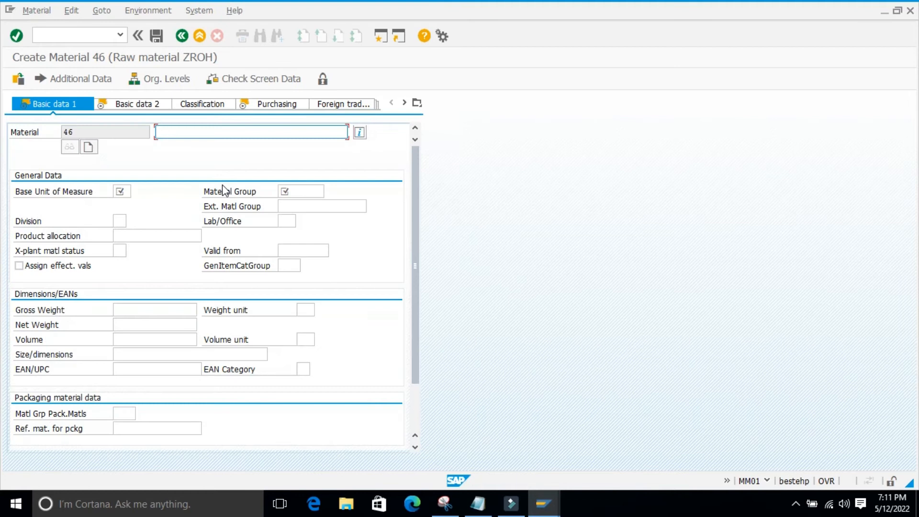
Enter description "material 0003", base unit EA and material group 01004 for the Plant Engin./Construction material, and accept Basic data 1
click(188, 147)
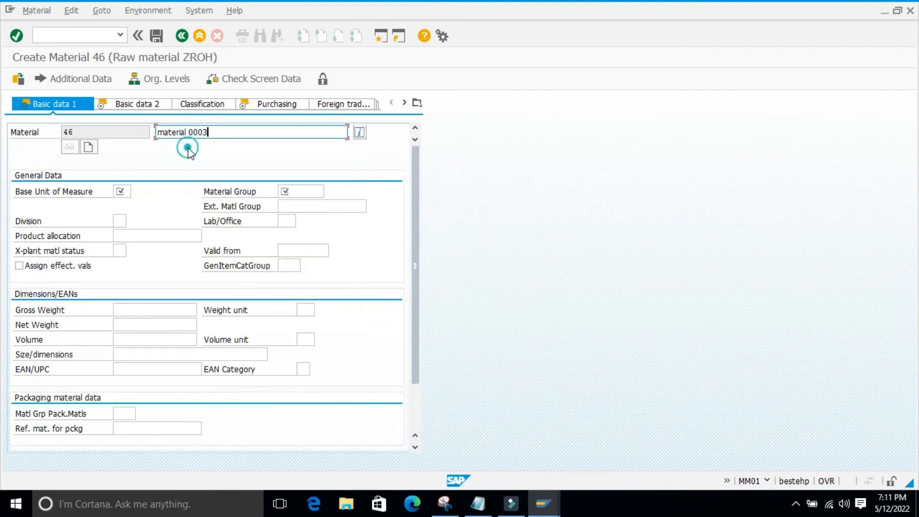
click(119, 192)
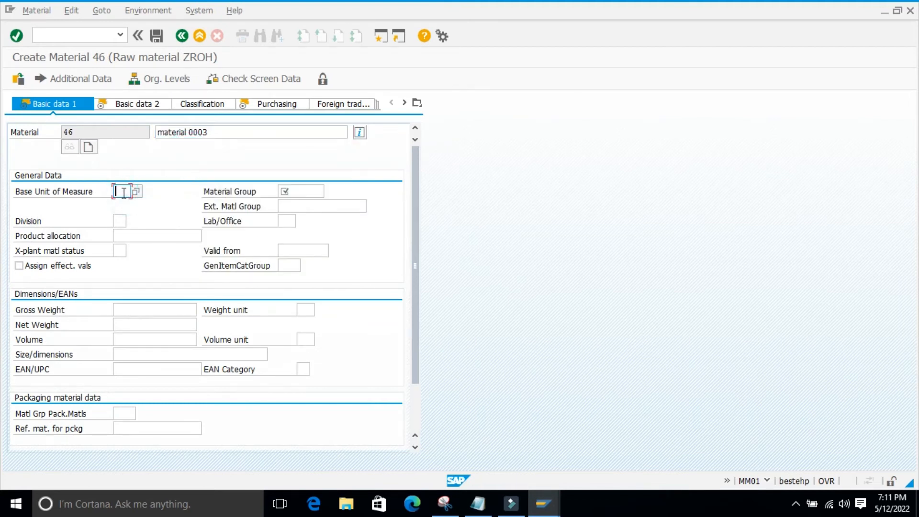
click(124, 206)
click(304, 192)
click(288, 206)
key(Return)
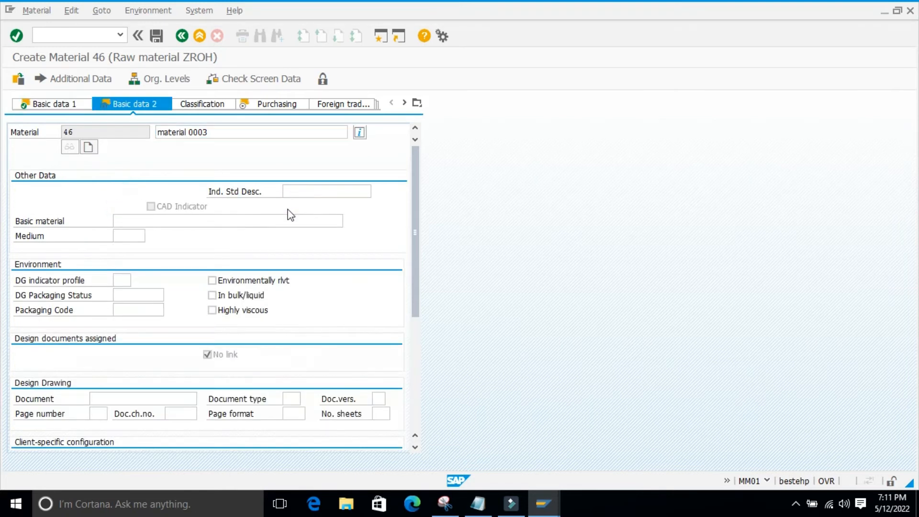
Pass Basic data 2 without entries, set purchasing group 001 for the Plant Engin./Construction material, and accept Purchasing
key(Return)
click(120, 221)
click(122, 234)
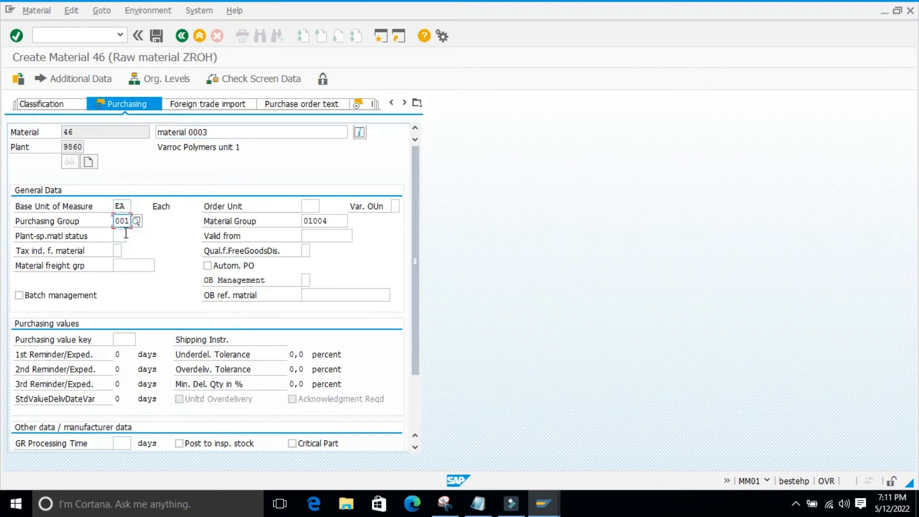
key(Return)
Choose the MRP type in MRP 1 and set a planned delivery time of 1 day in MRP 2, accepting both views
key(Return)
click(121, 280)
key(Return)
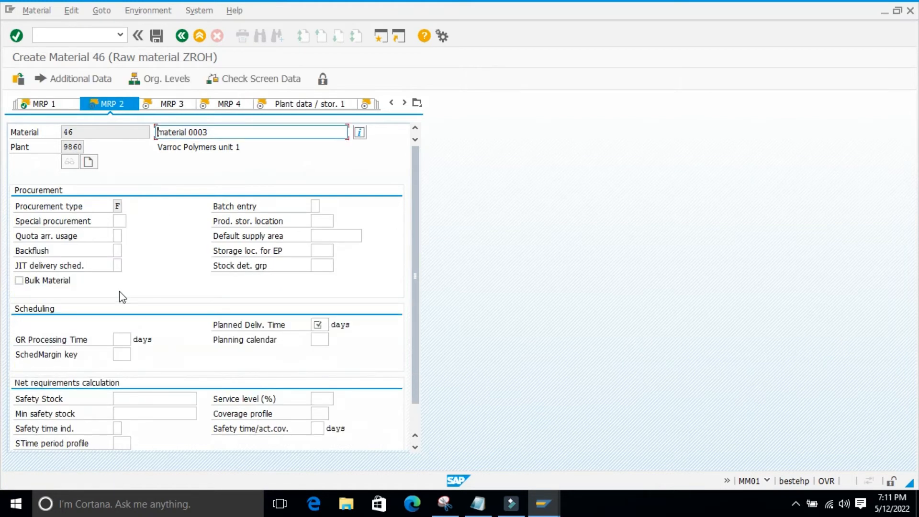
click(320, 325)
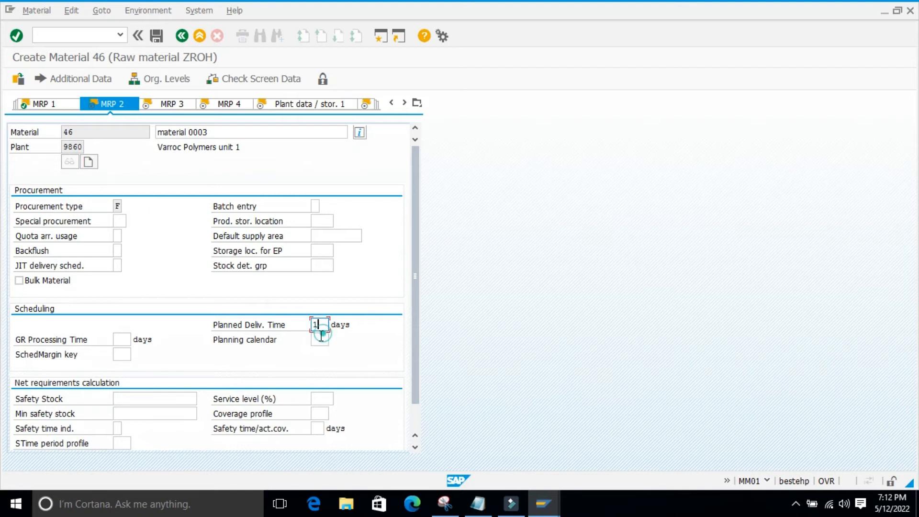
key(Return)
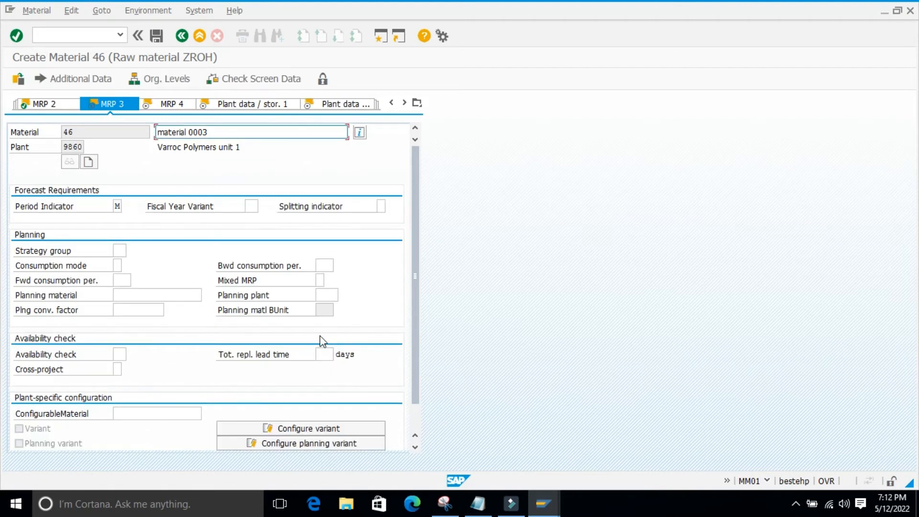
Pass MRP 3, MRP 4 and both plant data / storage views of the Plant Engin./Construction material without entries
key(Return)
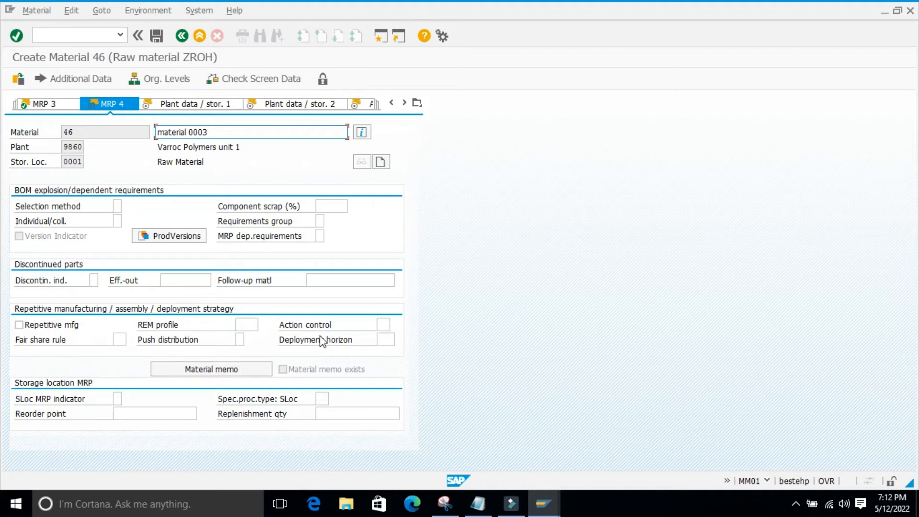
key(Return)
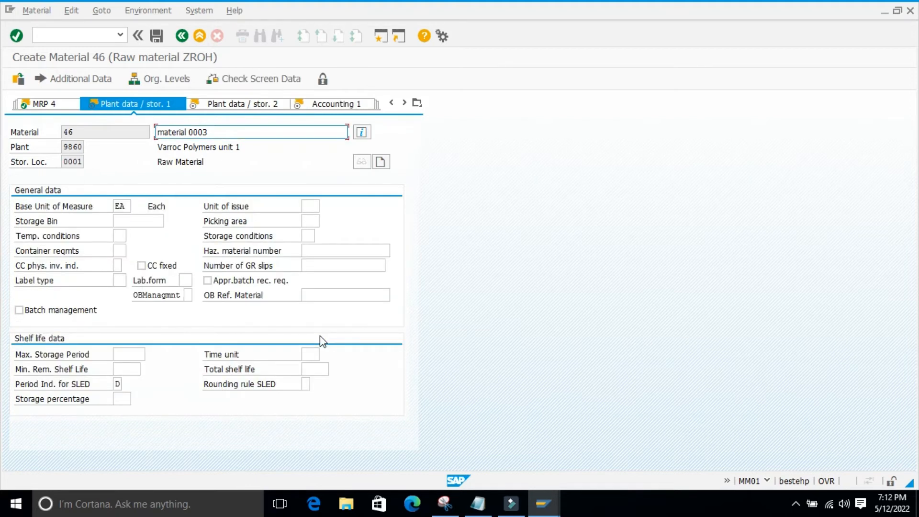
key(Return)
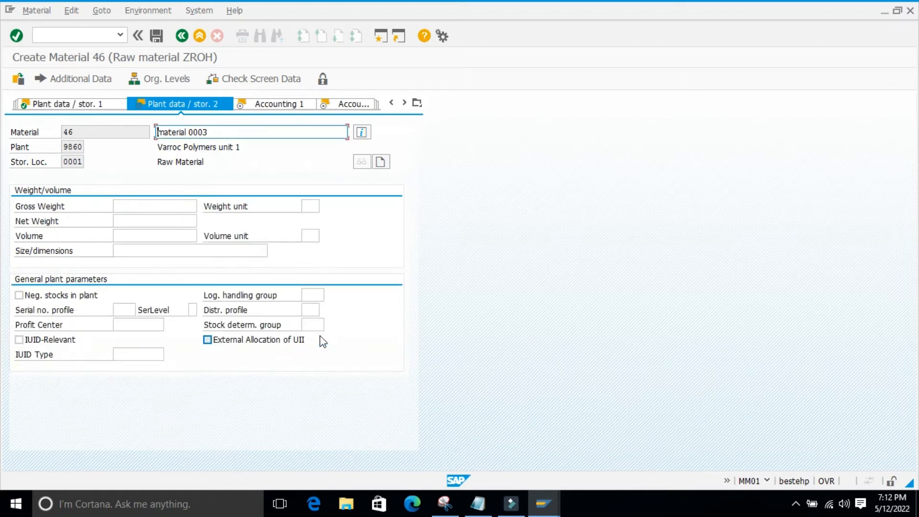
key(Return)
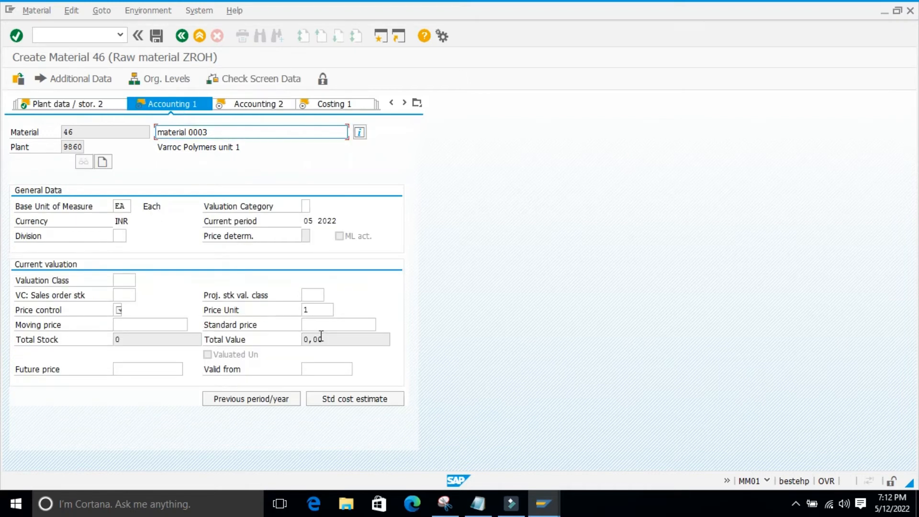
Set price control V, moving price 10 and valuation class 3000 for the Plant Engin./Construction material, and accept Accounting 1
key(Return)
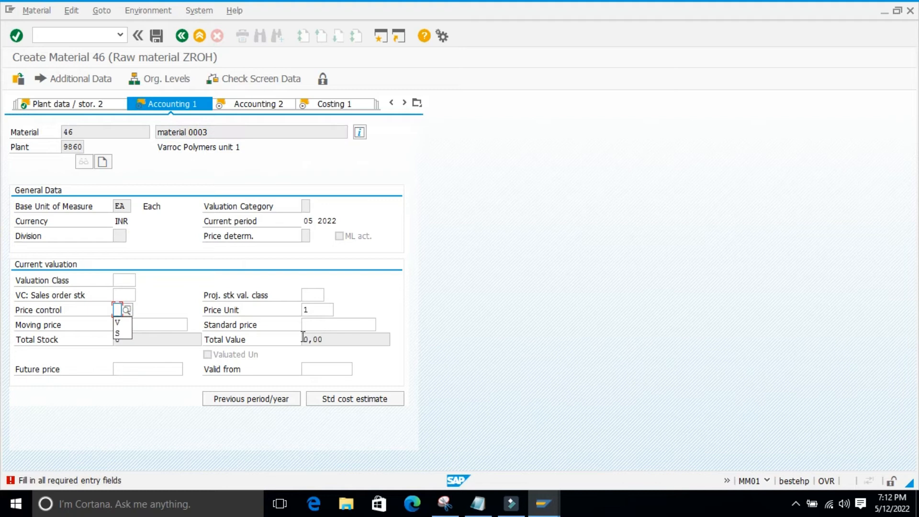
click(117, 322)
click(139, 324)
click(139, 338)
key(Return)
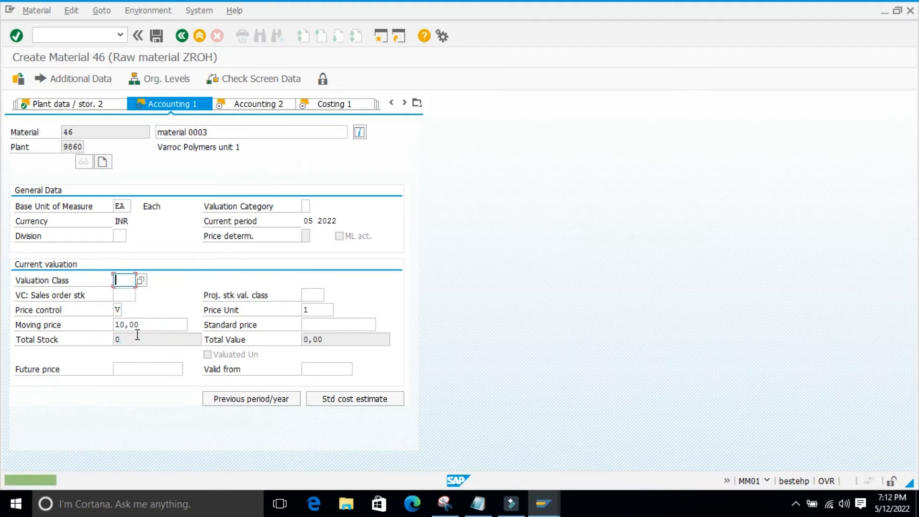
key(space)
click(120, 283)
key(space)
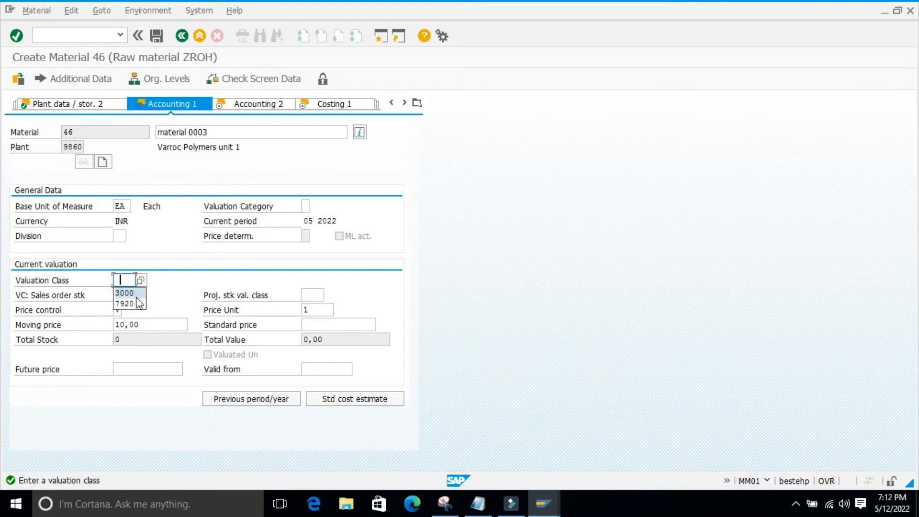
click(137, 294)
key(Return)
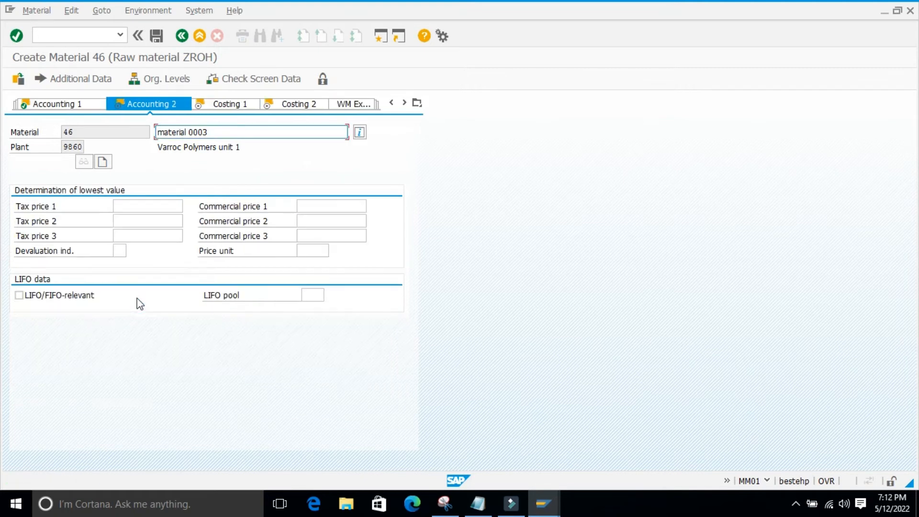
Pass Accounting 2, Costing 1 and Costing 2 without entries and exit the Plant Engin./Construction material without saving
key(Return)
key(Return)
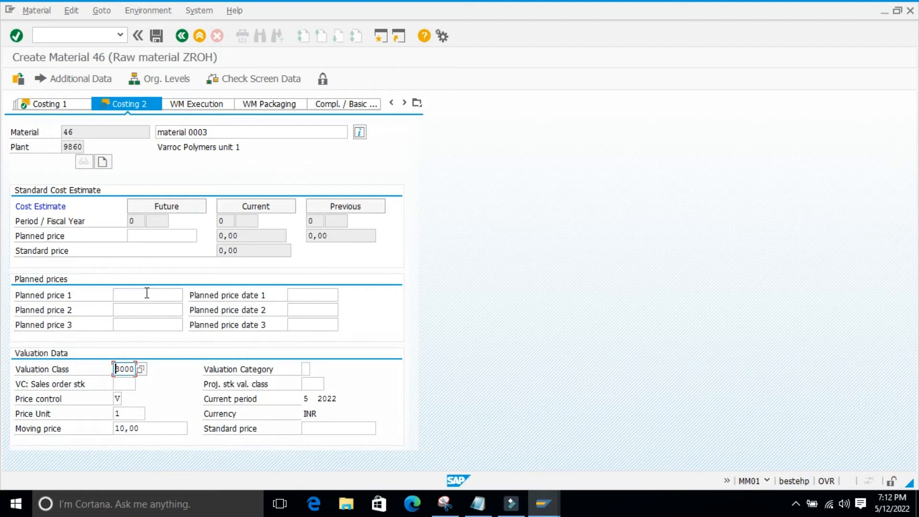
key(Return)
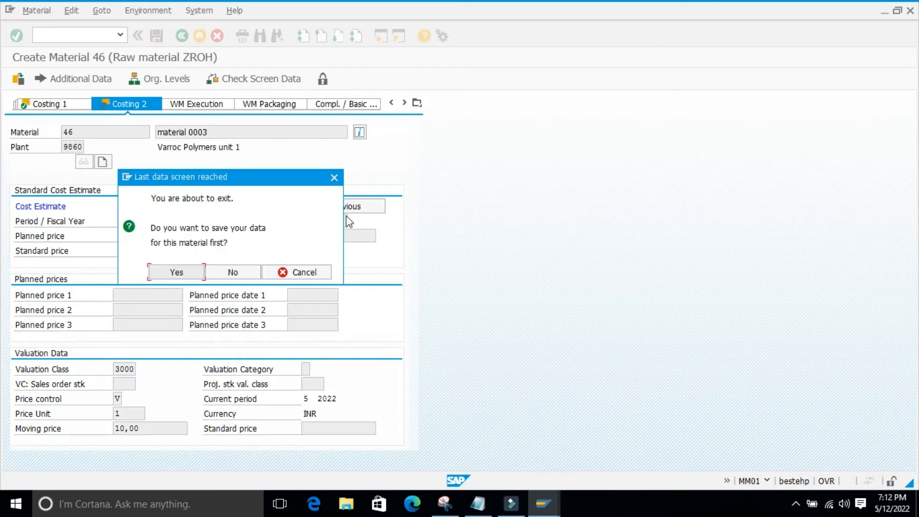
click(252, 273)
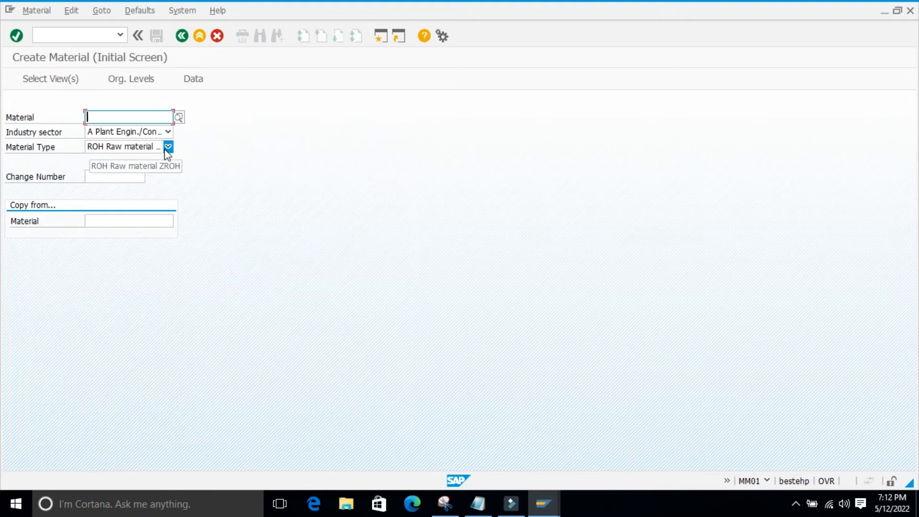
Change the industry sector to B Beverage for the raw material and open its view selection
click(168, 132)
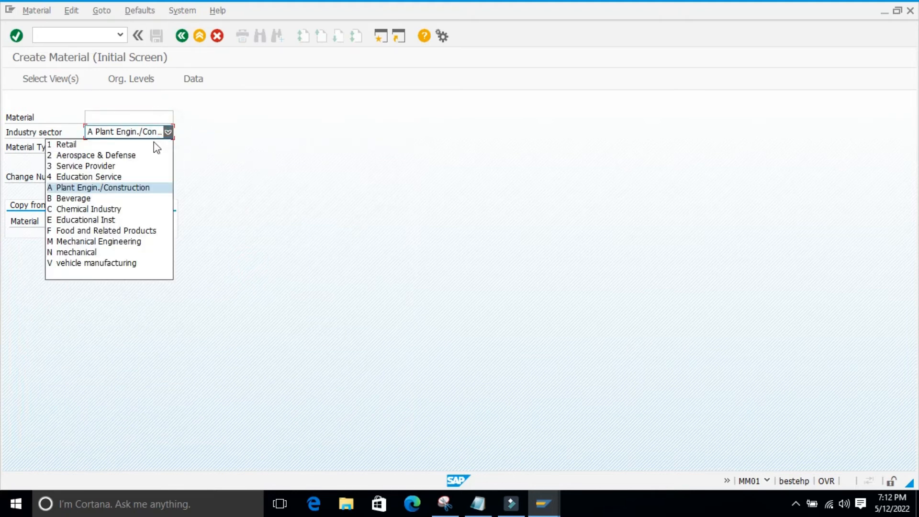
click(88, 199)
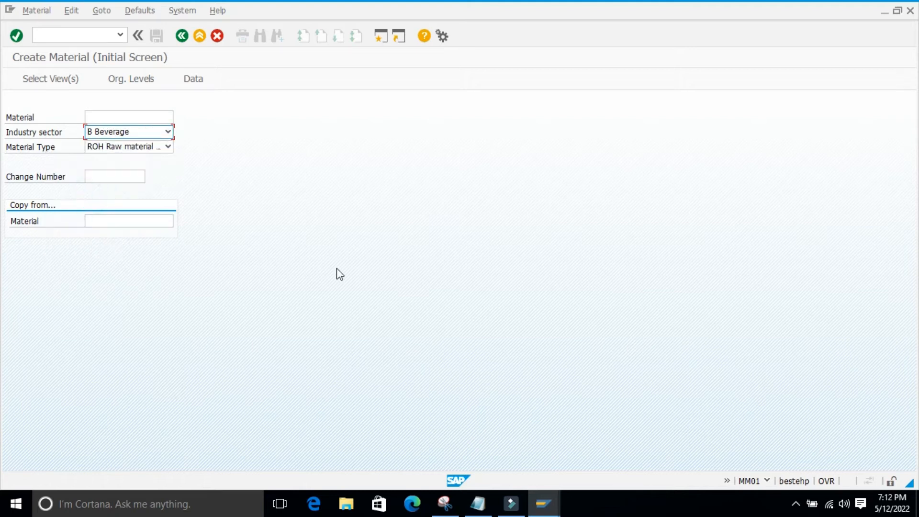
key(Return)
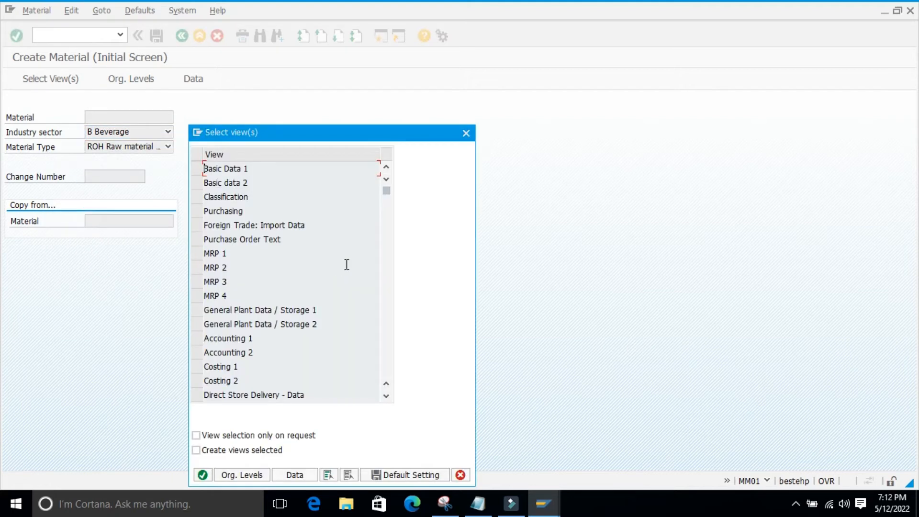
Select the Basic Data 1, Basic data 2, Purchasing and MRP 1 to MRP 4 views for the Beverage raw material
scroll(343, 254, down, 2)
scroll(314, 263, up, 2)
click(197, 168)
click(197, 182)
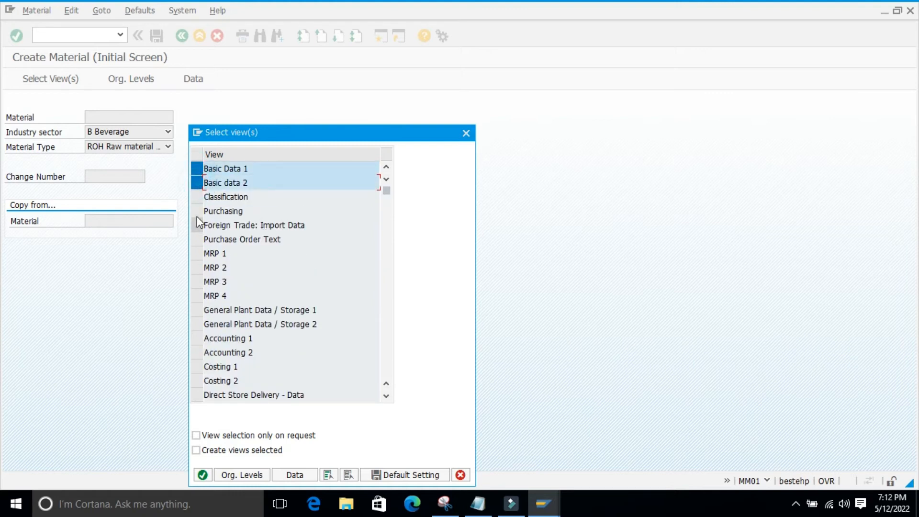
click(197, 213)
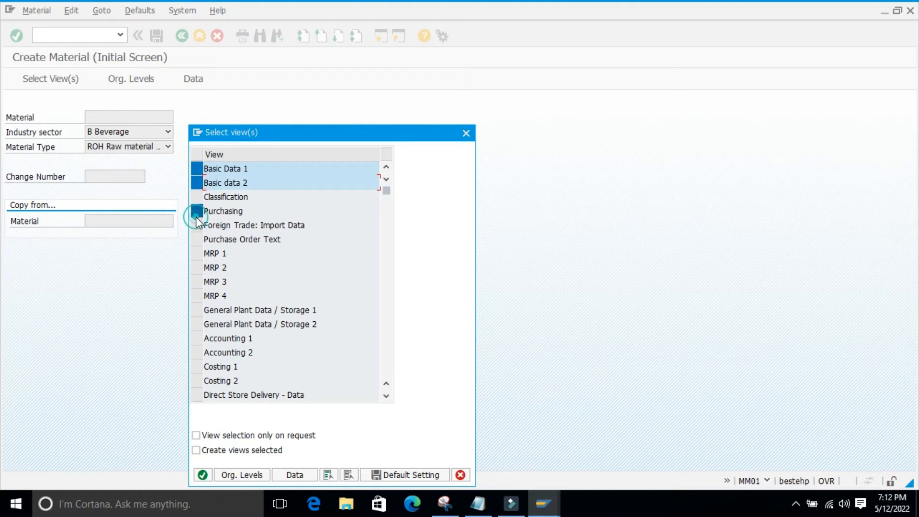
click(197, 254)
click(199, 269)
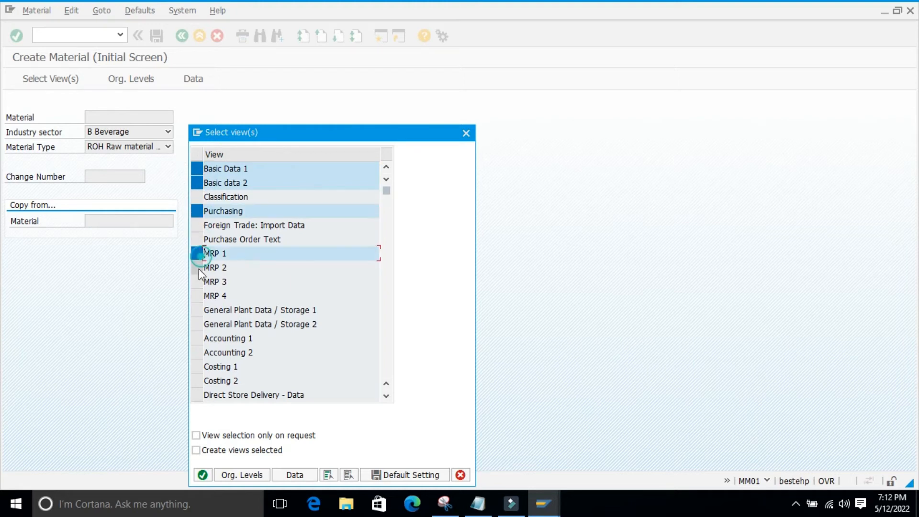
click(197, 282)
click(197, 296)
Add the General Plant Data / Storage 1 and 2, Accounting 1 and 2, and Costing 1 and 2 views to the selection
click(197, 310)
click(197, 324)
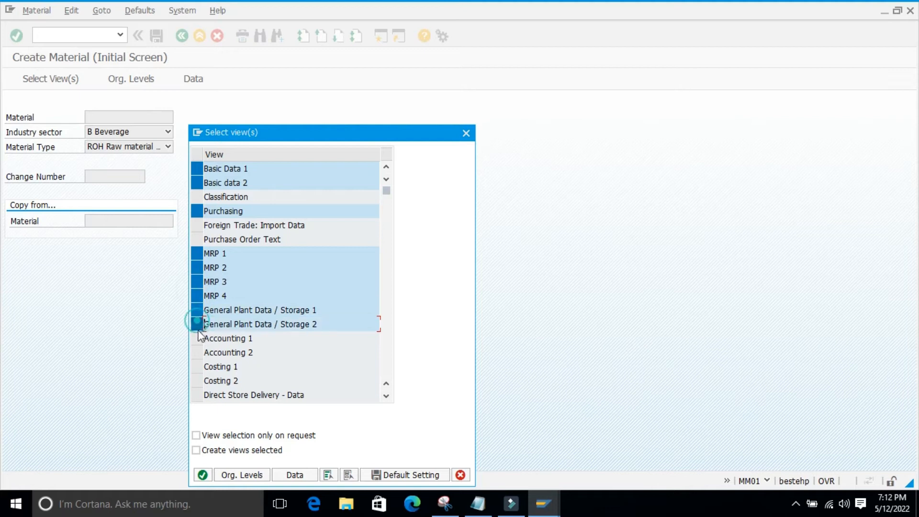
click(196, 338)
click(197, 353)
click(196, 366)
click(197, 381)
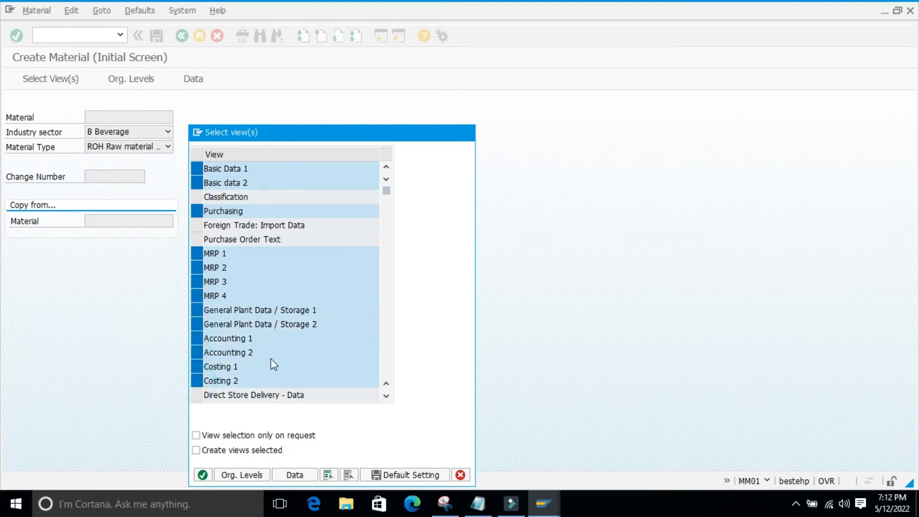
scroll(273, 363, down, 1)
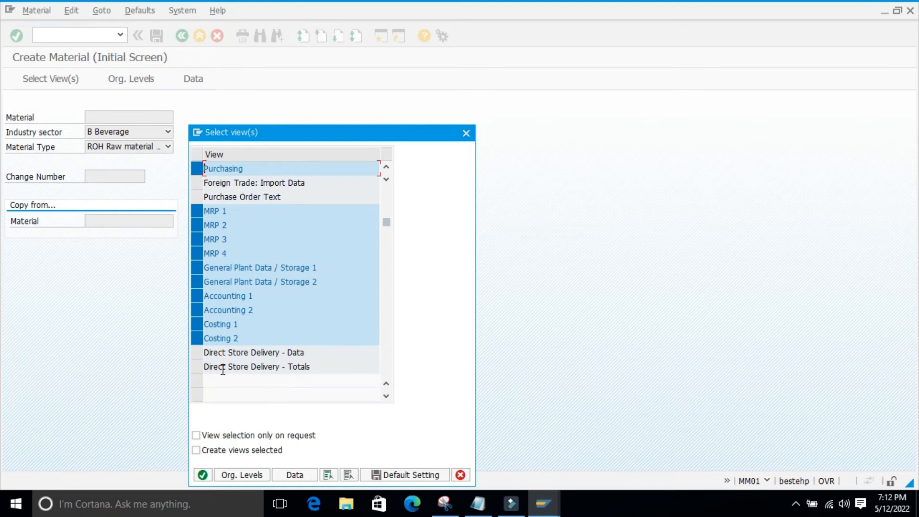
scroll(299, 340, down, 2)
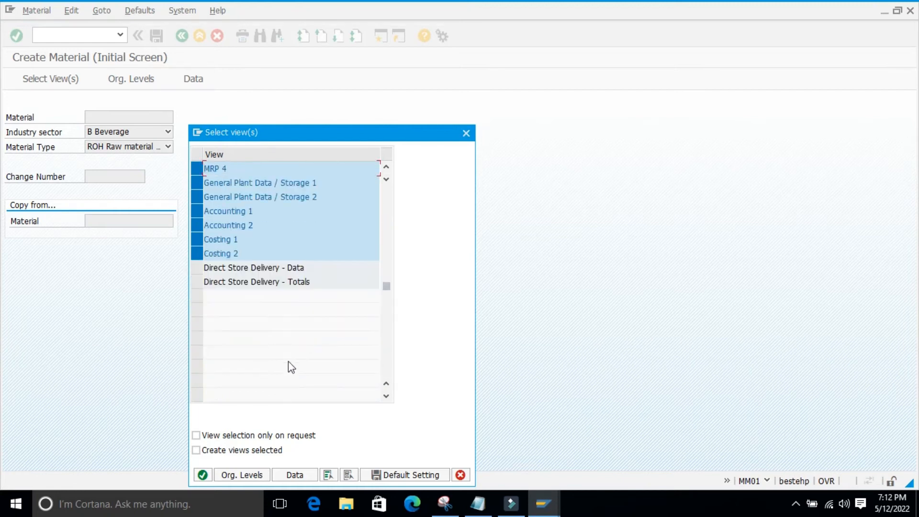
click(197, 270)
click(197, 282)
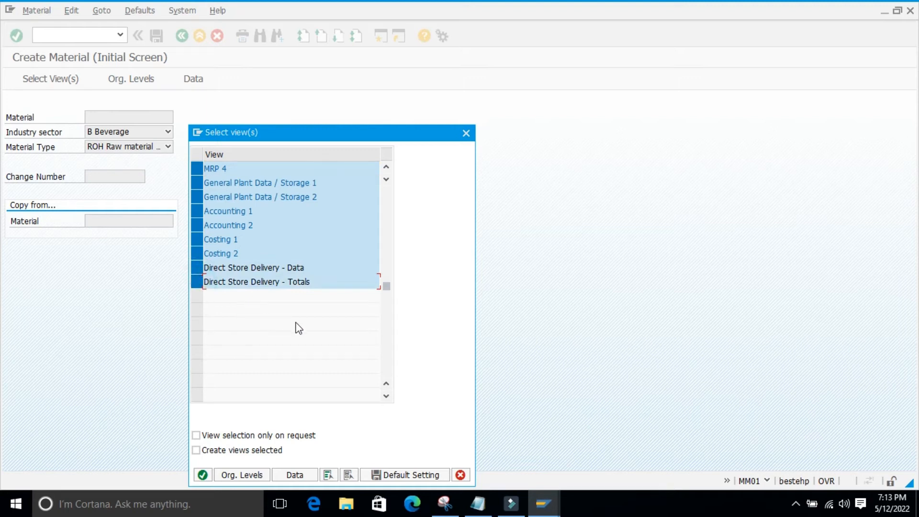
scroll(298, 325, up, 1)
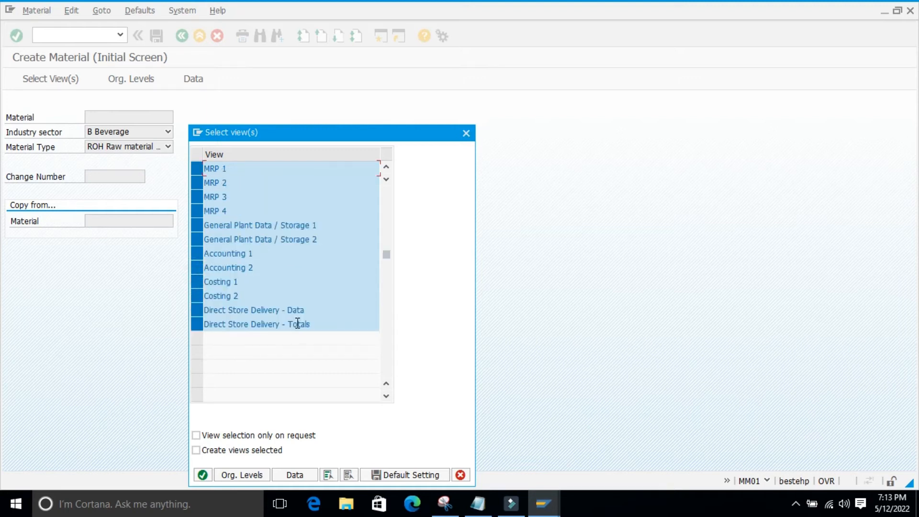
click(198, 309)
click(196, 322)
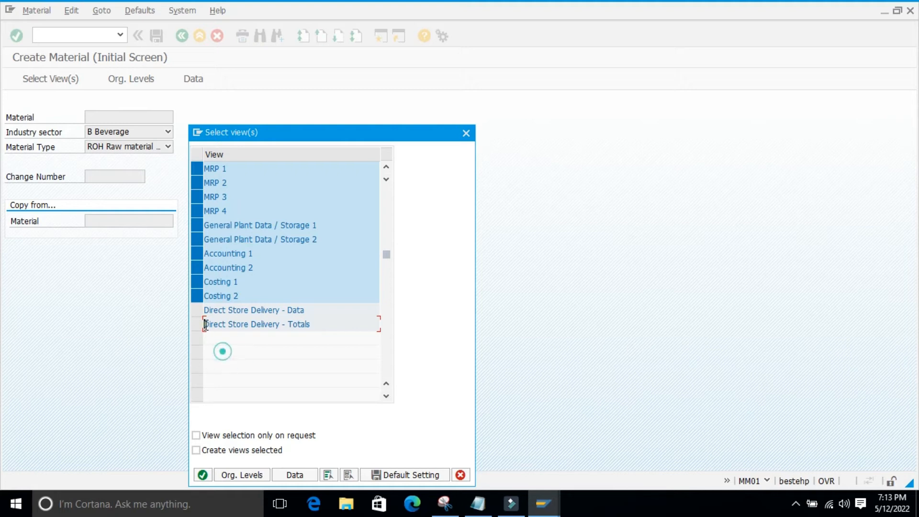
click(196, 310)
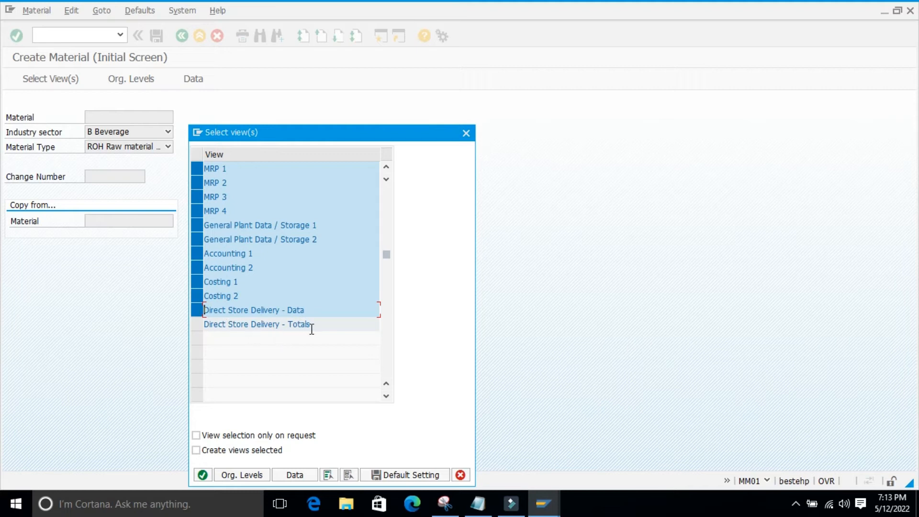
click(196, 324)
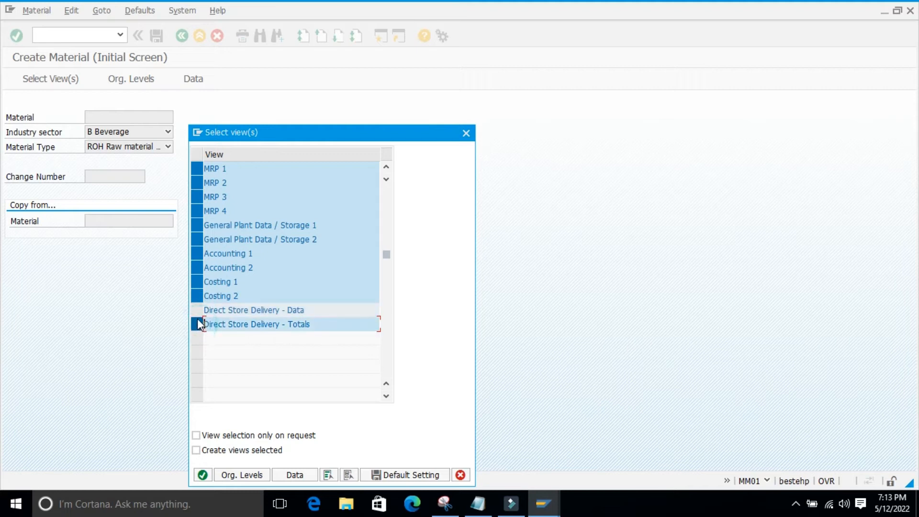
click(196, 322)
click(197, 312)
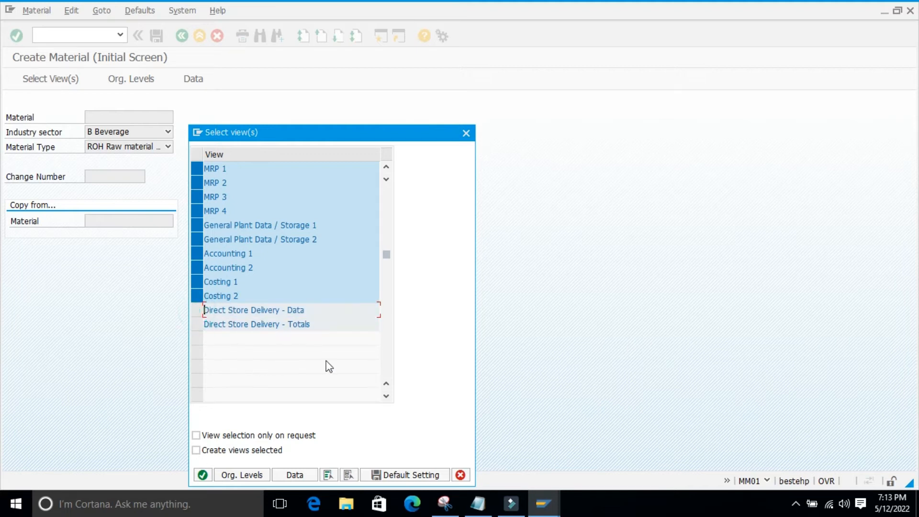
Examine the full list of views offered for a raw material in the Beverage sector
scroll(329, 366, up, 2)
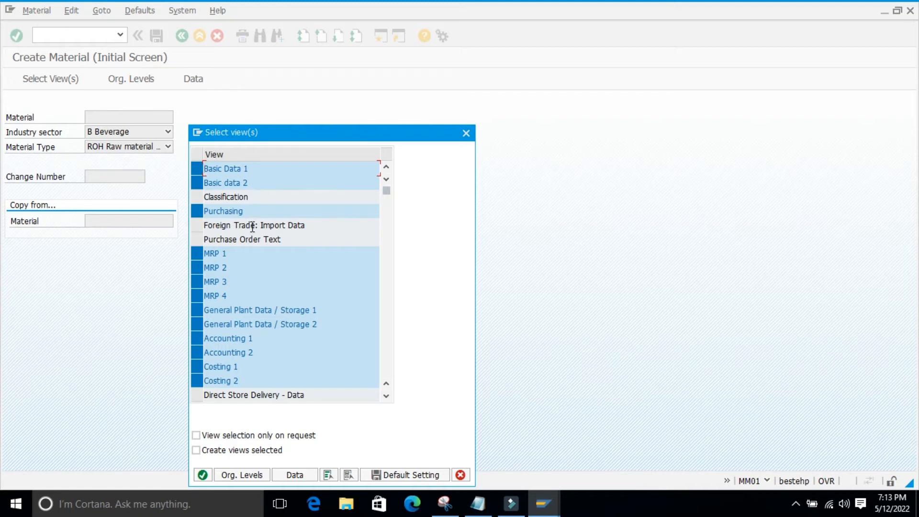
scroll(252, 227, down, 1)
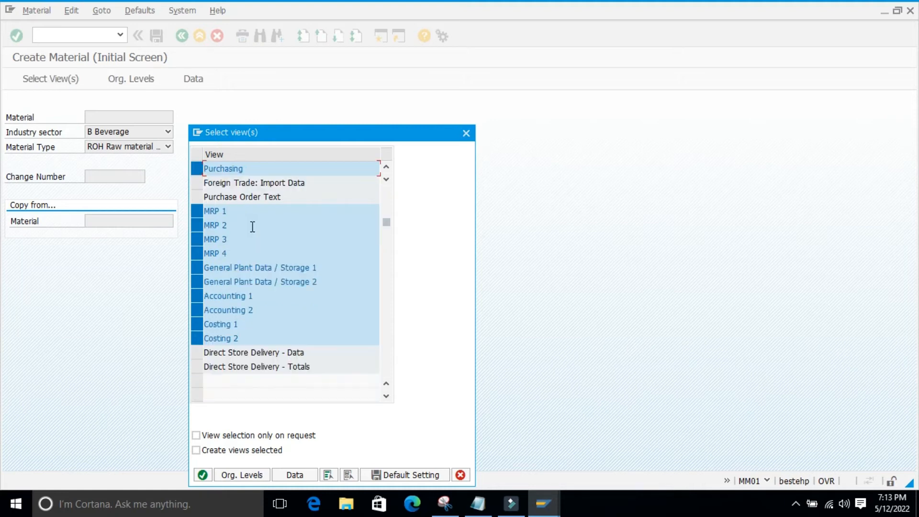
scroll(252, 227, down, 1)
scroll(295, 371, up, 2)
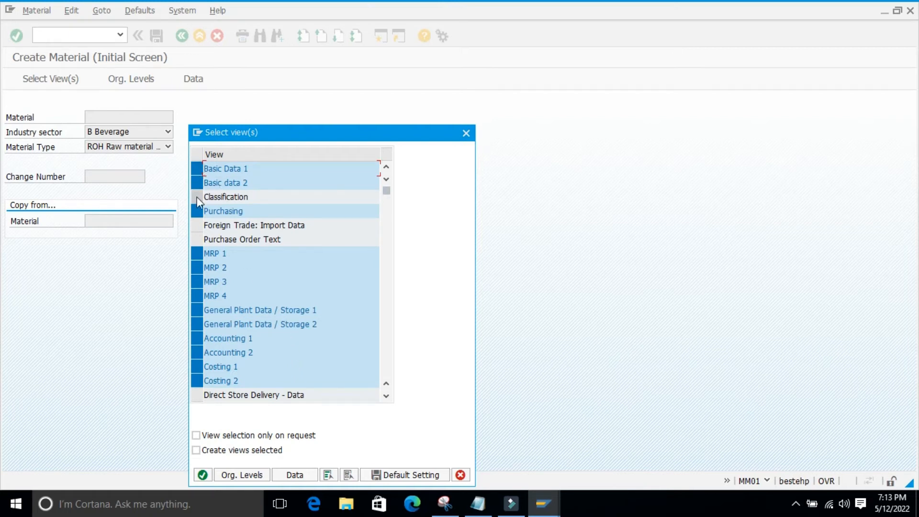
scroll(210, 249, down, 1)
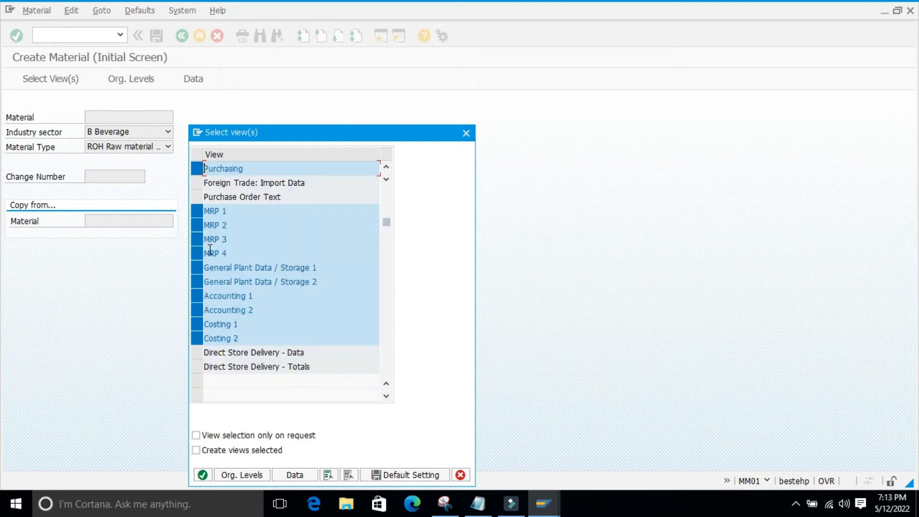
scroll(210, 249, down, 4)
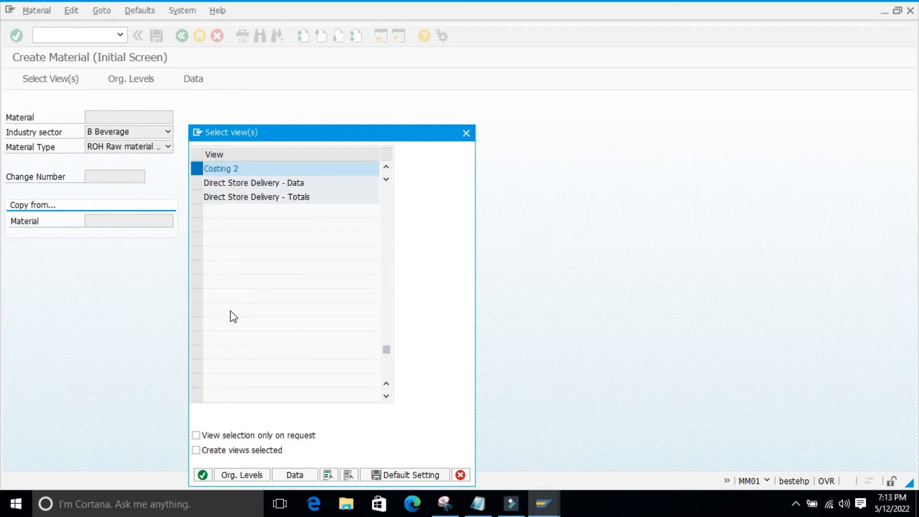
scroll(230, 311, down, 1)
scroll(231, 311, up, 5)
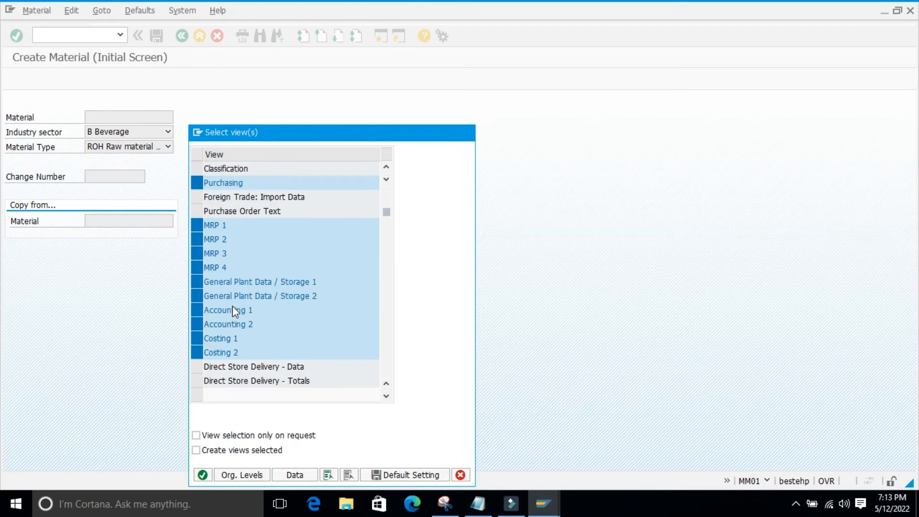
scroll(232, 307, up, 1)
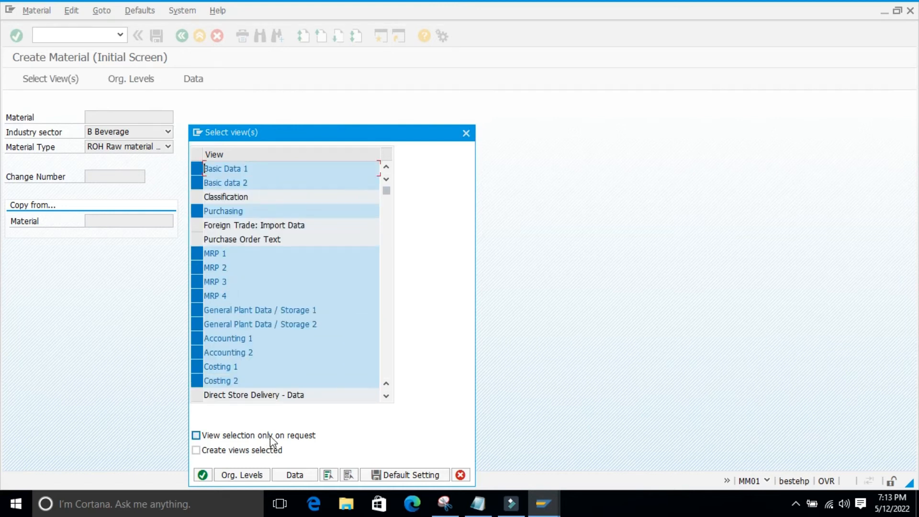
Add the Direct Store Delivery - Data and Direct Store Delivery - Totals views and confirm the view selection
click(198, 395)
scroll(286, 393, down, 2)
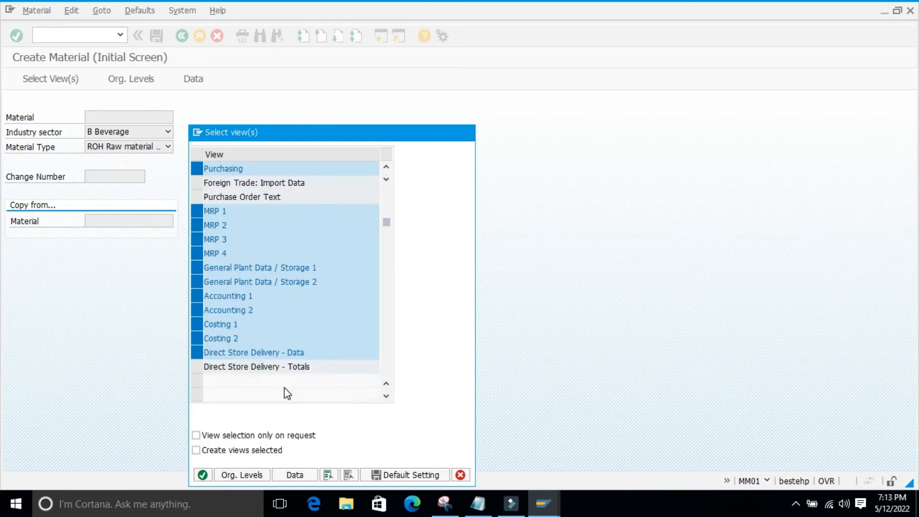
click(198, 324)
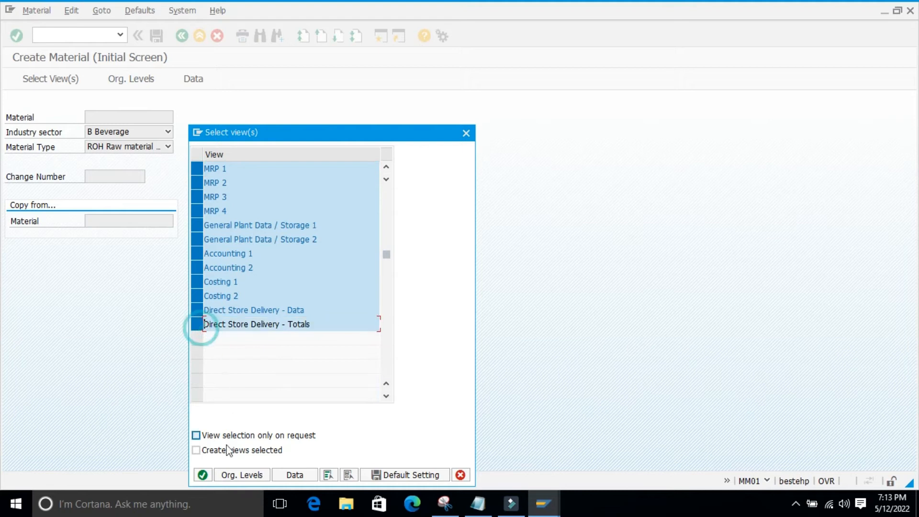
click(203, 475)
Set plant 9861 and storage location 0001 as organizational levels and accept them
key(space)
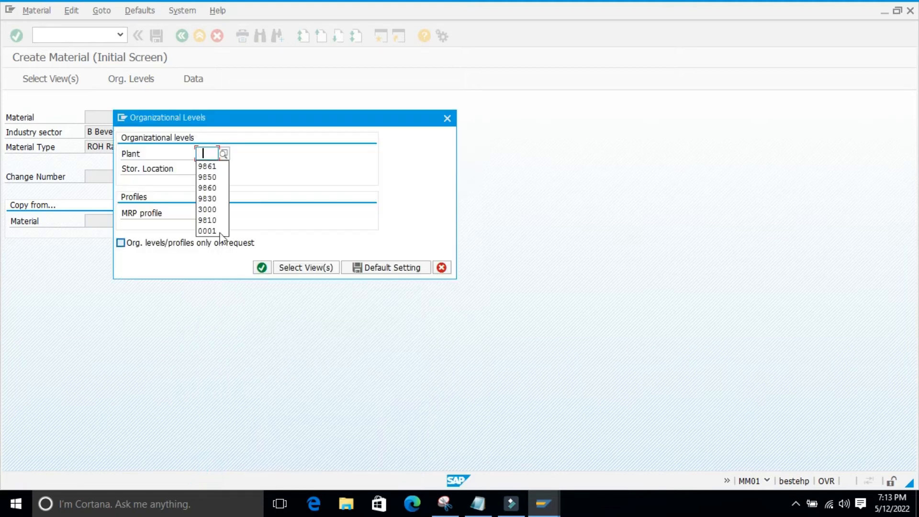
click(207, 166)
click(217, 168)
click(208, 181)
click(262, 267)
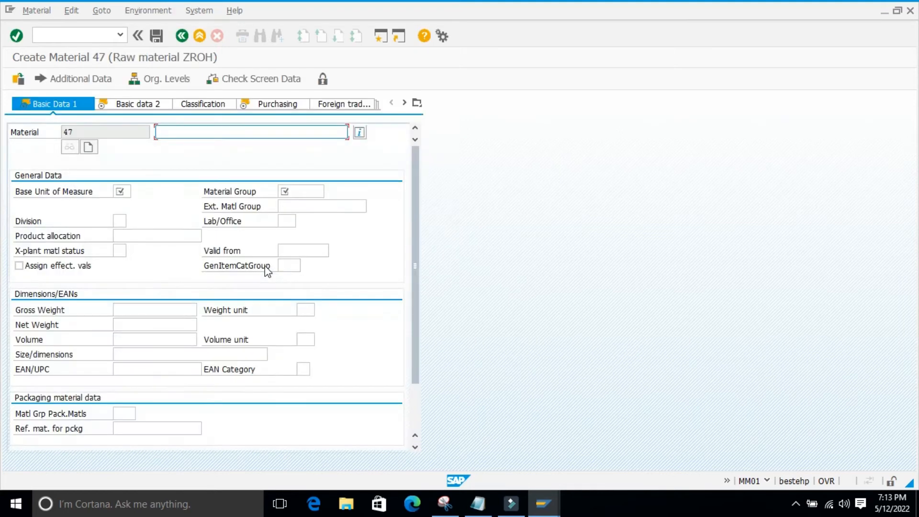
Enter description material 0003, base unit ea and material group 01004 in Basic Data 1, and move on to Basic data 2
key(space)
click(201, 144)
click(122, 191)
key(space)
click(128, 204)
click(308, 191)
click(293, 205)
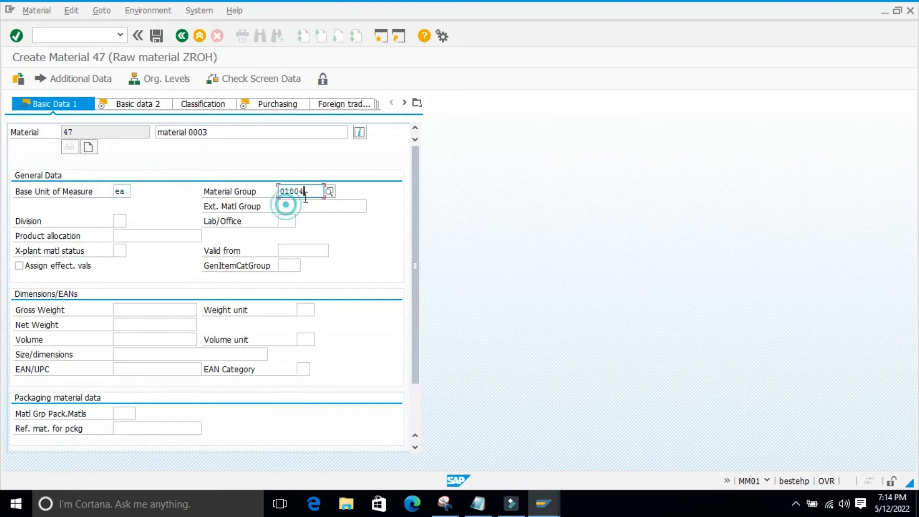
click(135, 108)
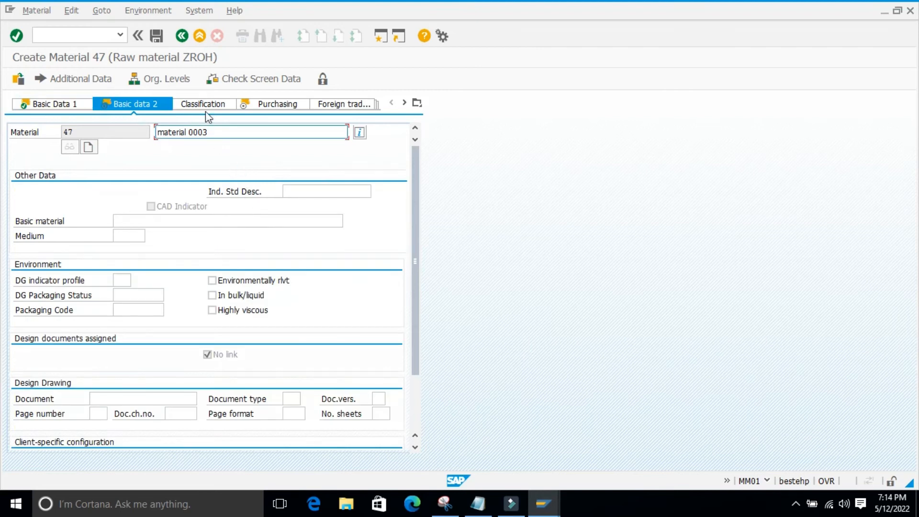
Set purchasing group 001 in the Purchasing view and continue to MRP 1
click(277, 103)
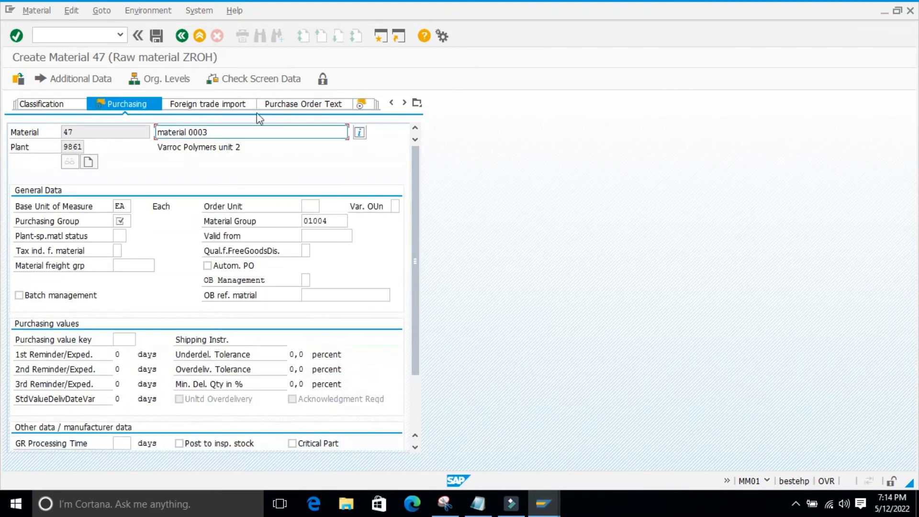
click(122, 220)
click(125, 234)
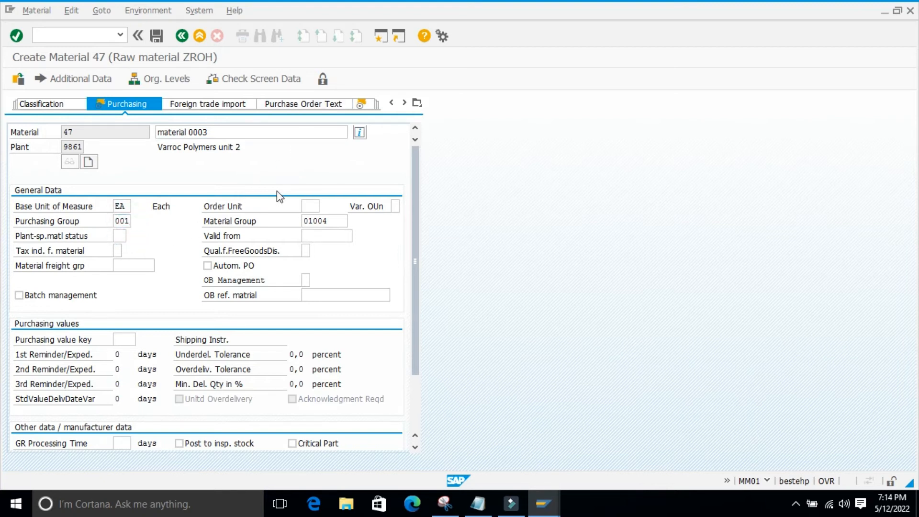
key(Return)
Choose the MRP type for the Beverage material and accept MRP 1
click(121, 275)
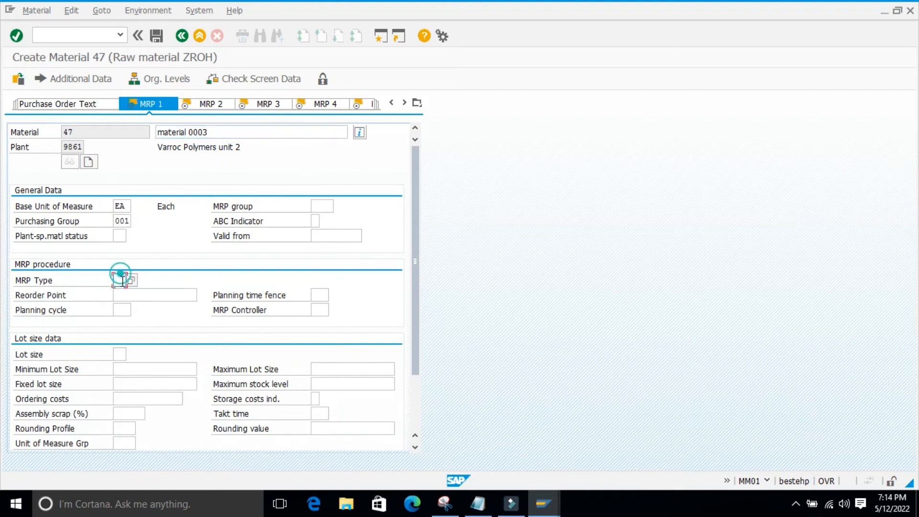
click(120, 293)
key(Return)
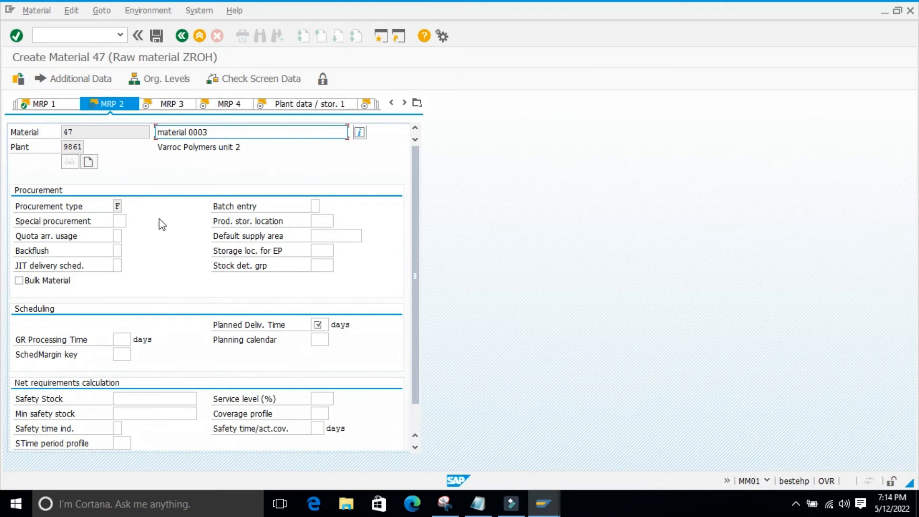
Set the planned delivery time to 1 day in MRP 2 and accept the view
key(Return)
click(318, 339)
click(318, 341)
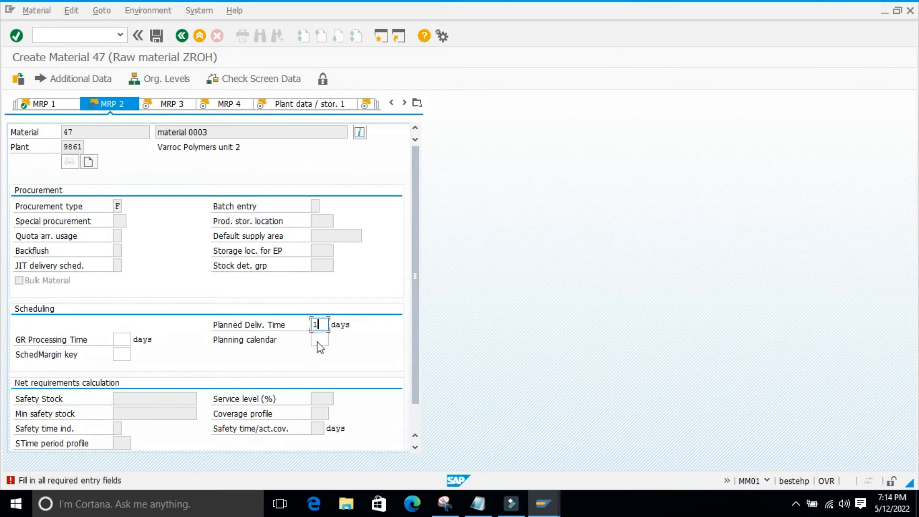
key(Return)
key(Return)
key(Return)
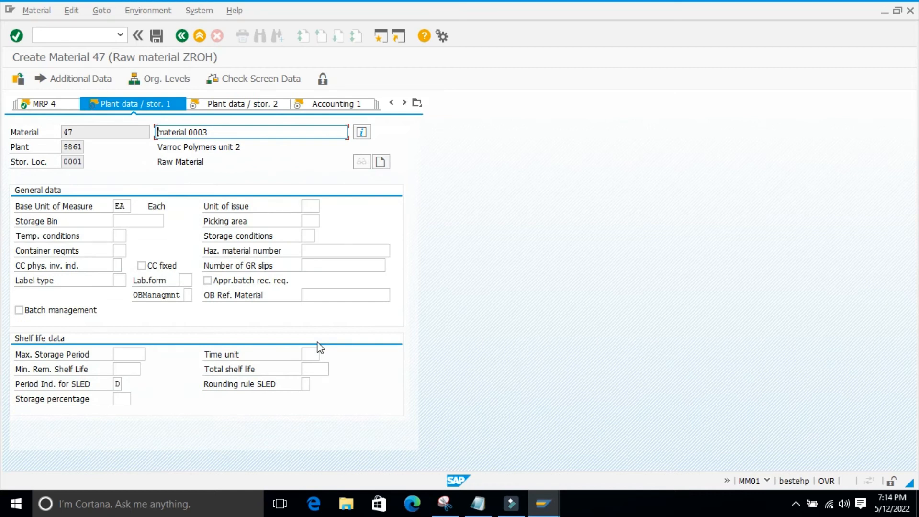
Pass MRP 3, MRP 4 and both plant data / storage views of the Beverage material without entries
key(Return)
key(Return)
key(Return)
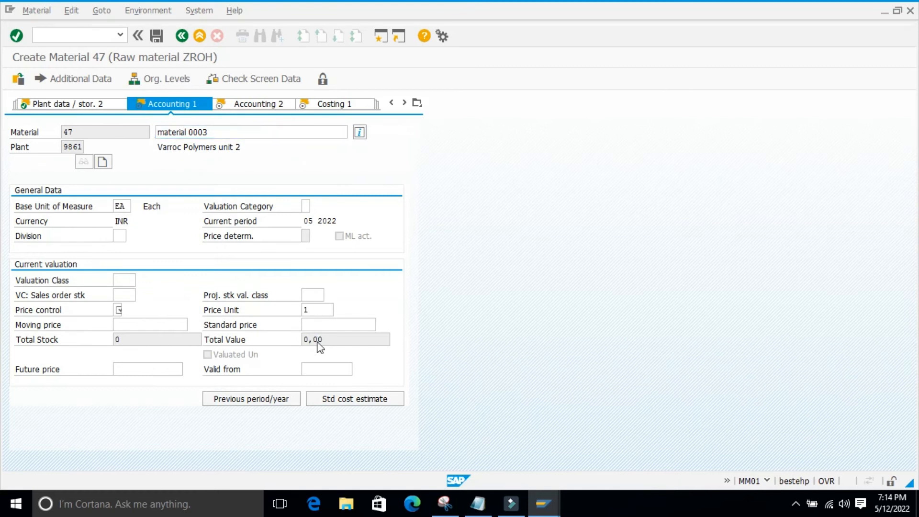
Set price control V, valuation class 3000 and moving price 10 for the Beverage material, and continue to Costing 1
click(119, 322)
click(124, 280)
click(125, 291)
click(132, 325)
text(10)
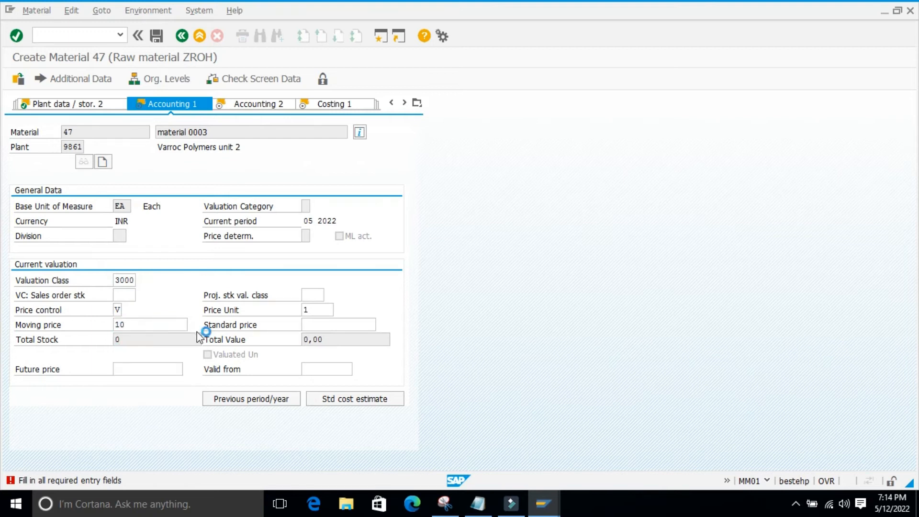
key(Return)
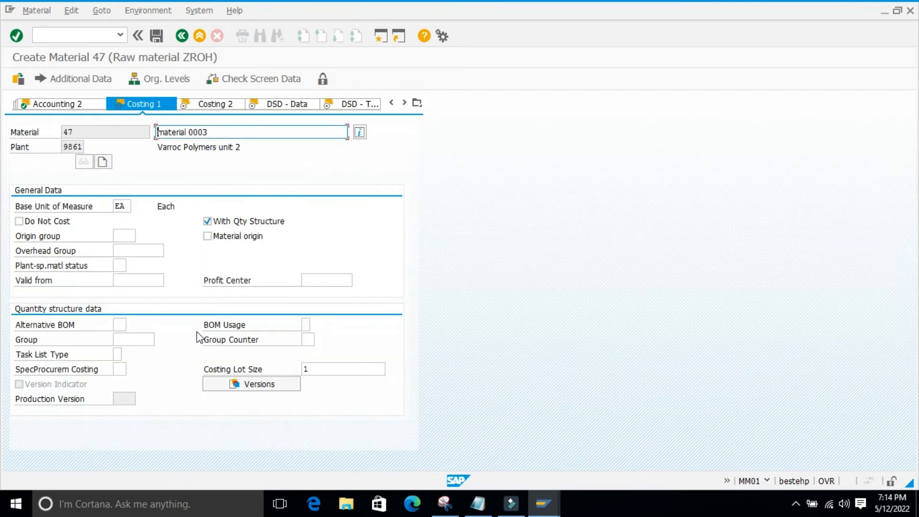
Pass both Costing views and the DSD - Data and DSD - Totals views without entries, and exit without saving the Beverage material
key(Return)
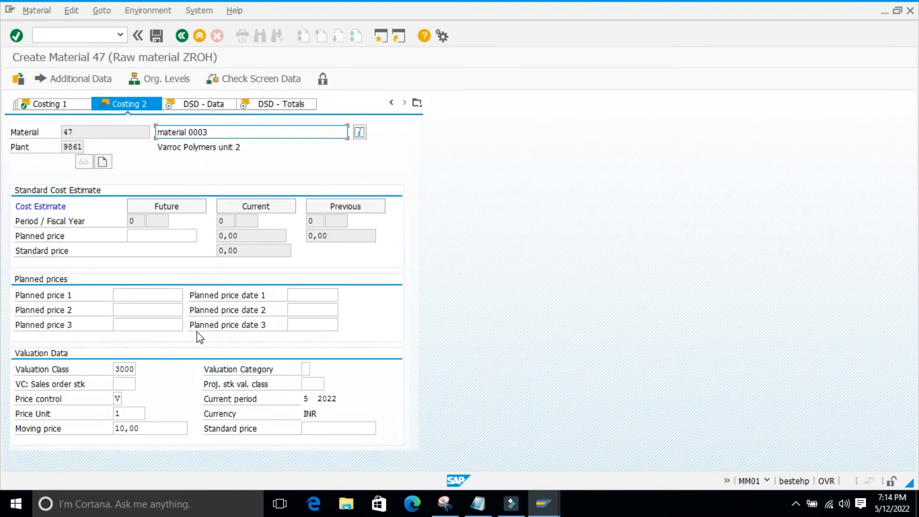
key(Return)
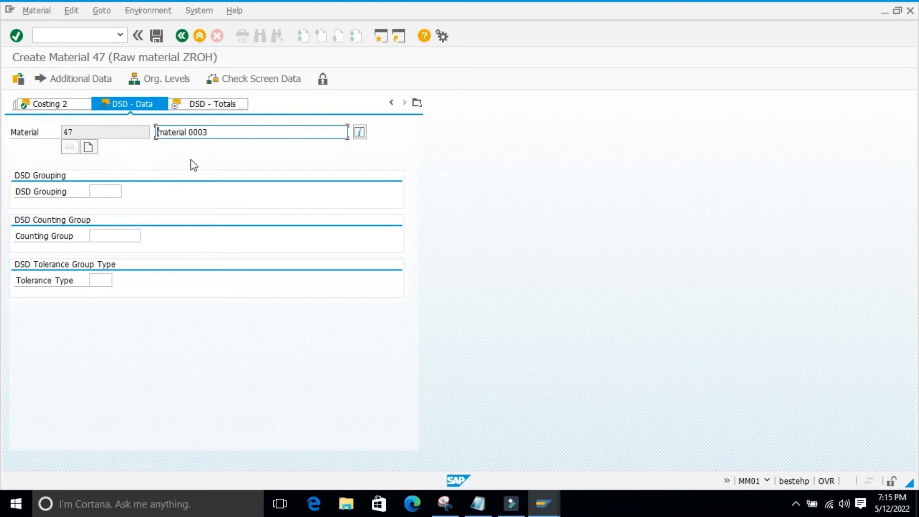
click(168, 162)
key(Return)
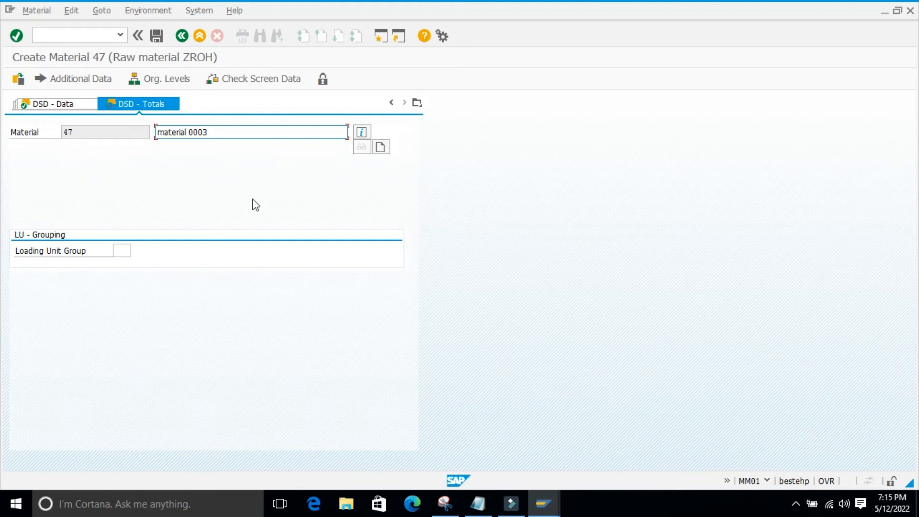
key(Return)
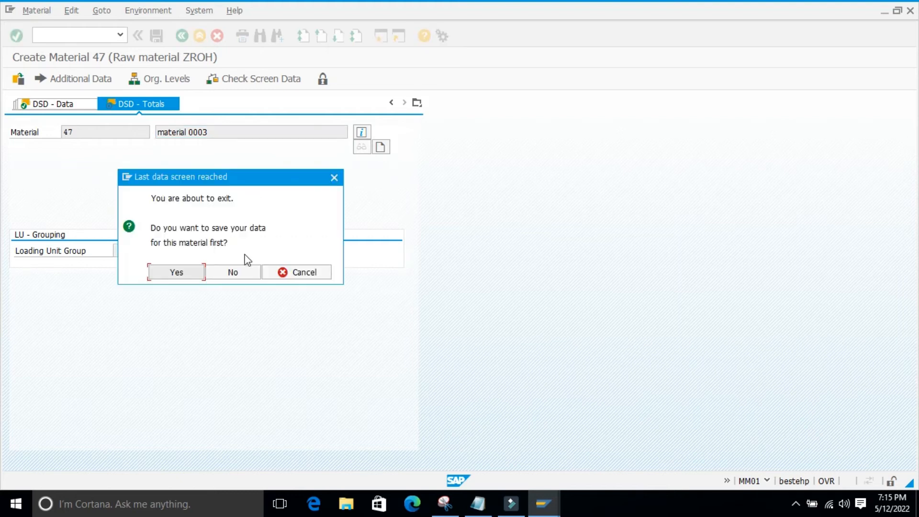
click(222, 274)
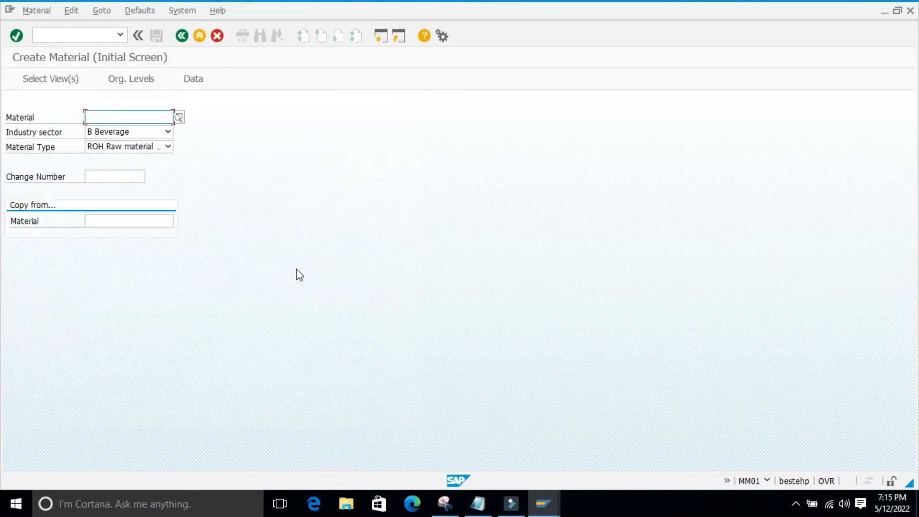
Set the industry sector to C Chemical Industry for the raw material and open its view selection
click(168, 132)
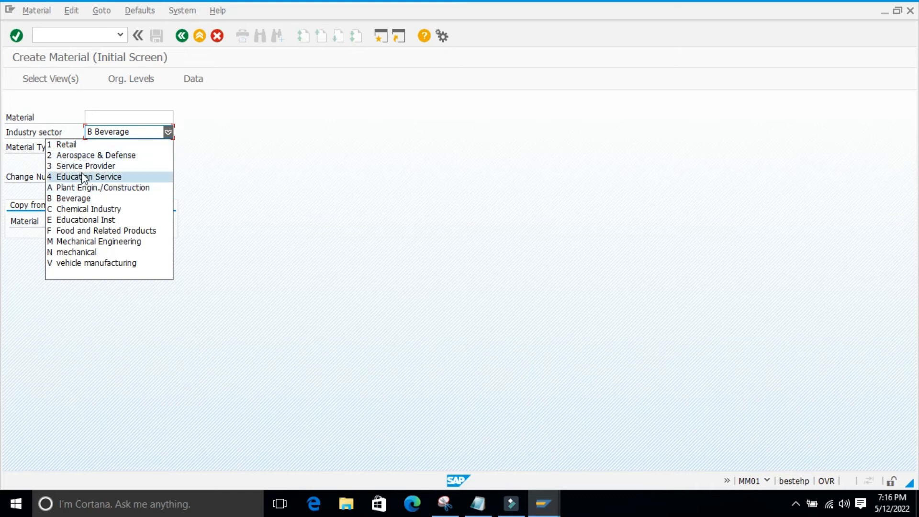
click(84, 209)
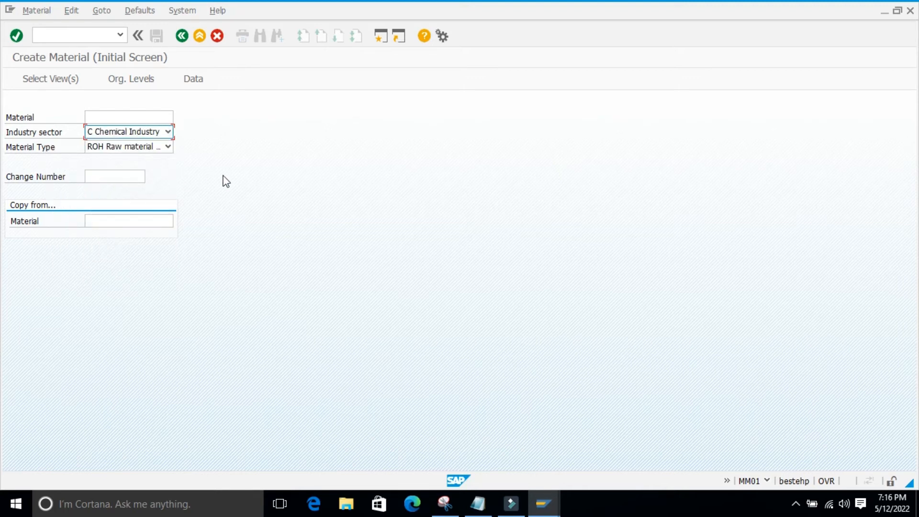
key(Return)
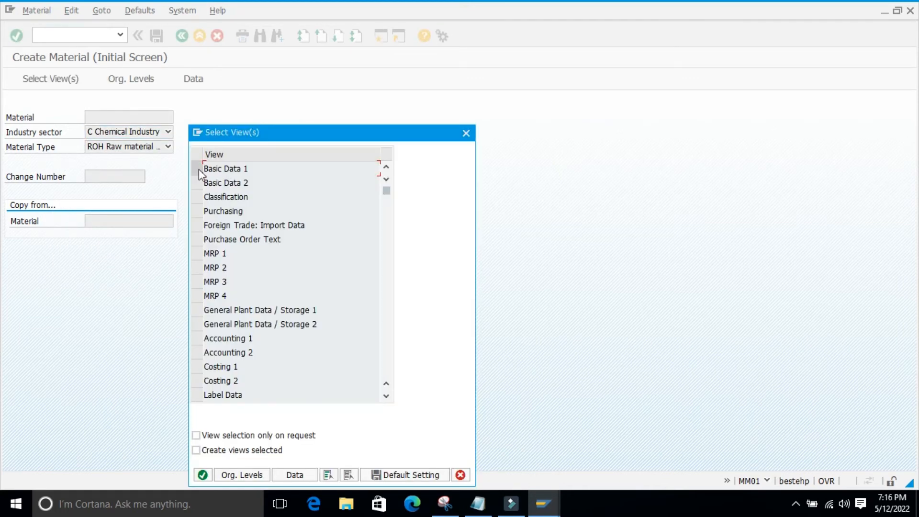
Select the Label Data, Basic Data 1, Basic Data 2 and Purchasing views for the Chemical Industry material
scroll(304, 275, down, 3)
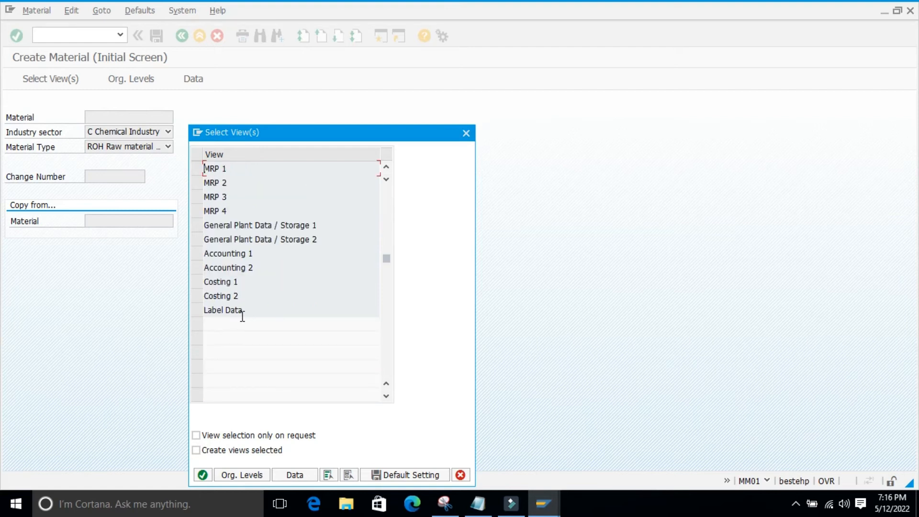
click(195, 310)
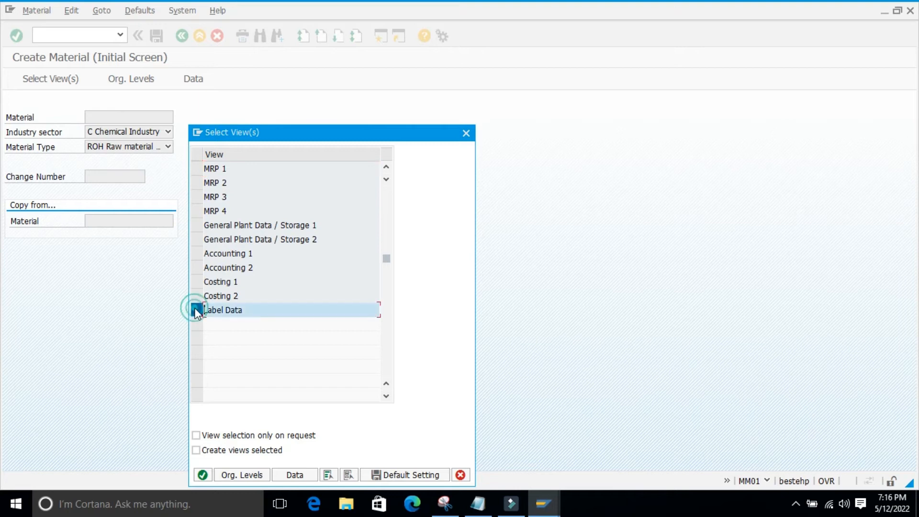
scroll(276, 328, up, 1)
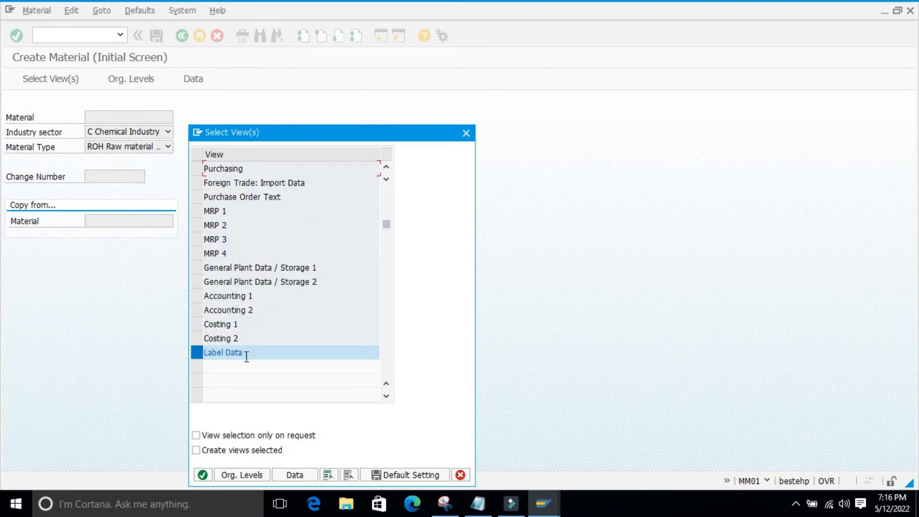
drag(302, 137, 364, 118)
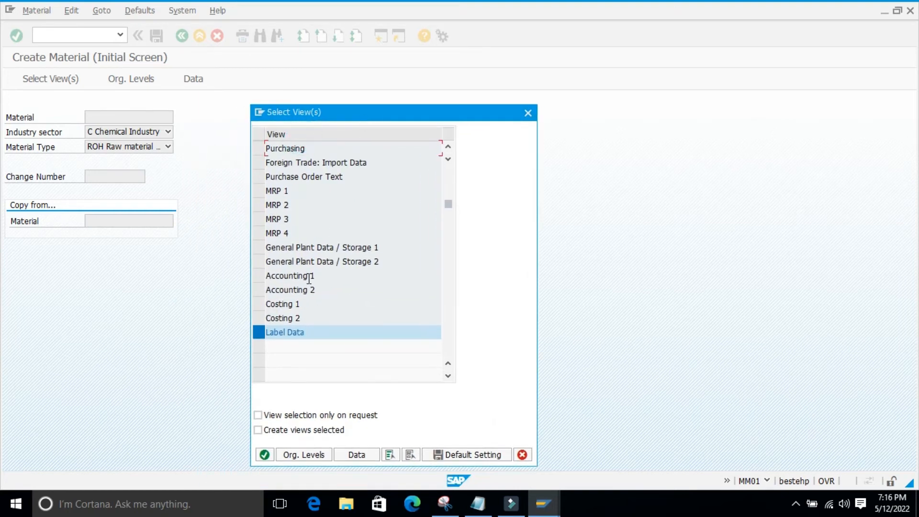
scroll(287, 329, up, 1)
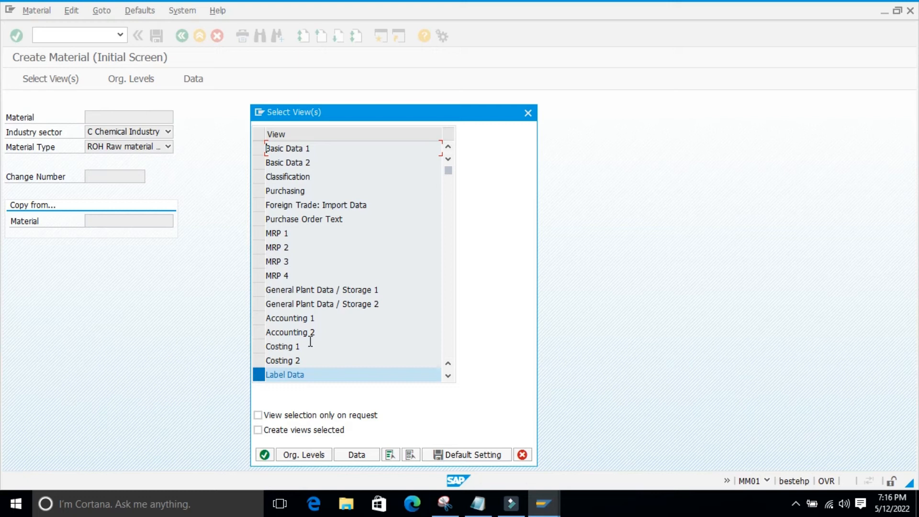
drag(263, 151, 262, 163)
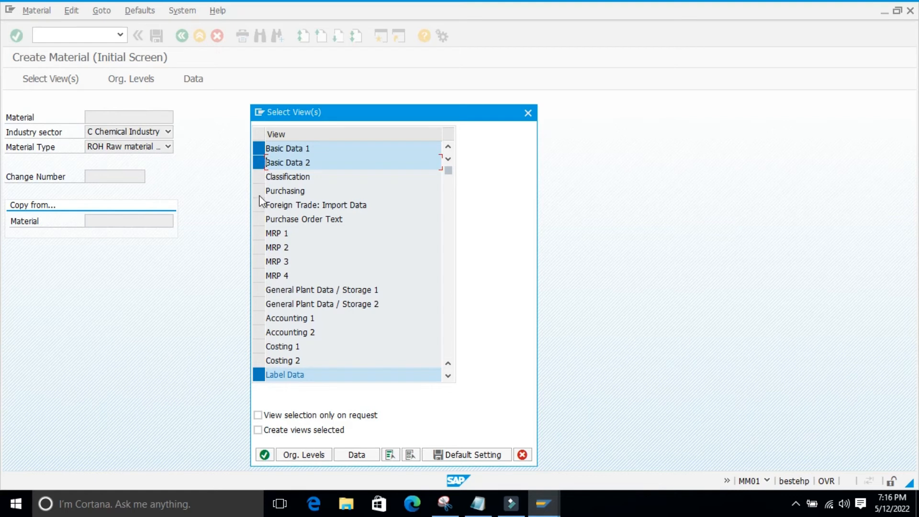
click(259, 191)
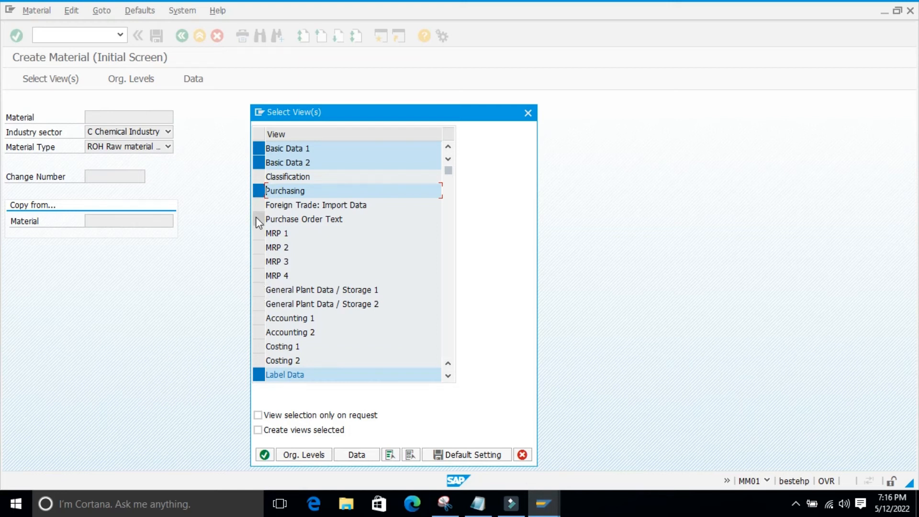
Add MRP 1 to 4, General Plant Data / Storage 1 and 2, Accounting 1 and 2, and Costing 1 and 2, and confirm the views
click(259, 233)
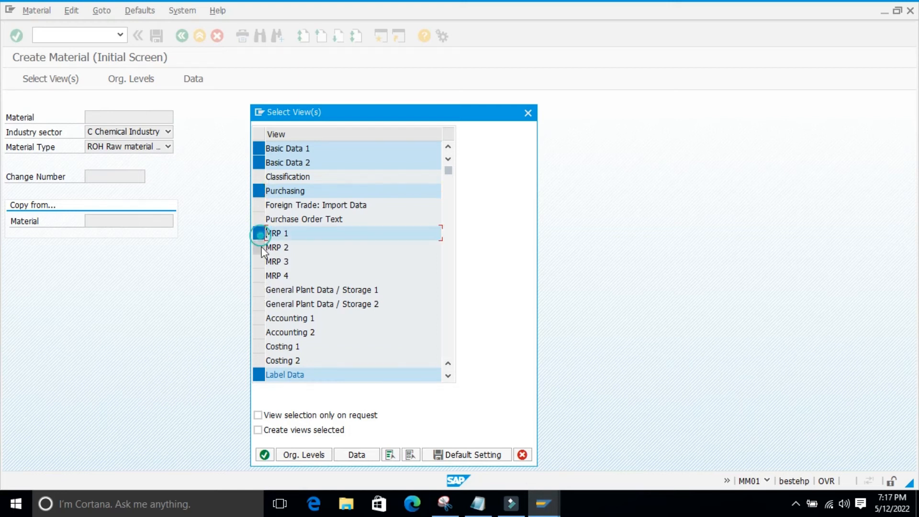
click(259, 247)
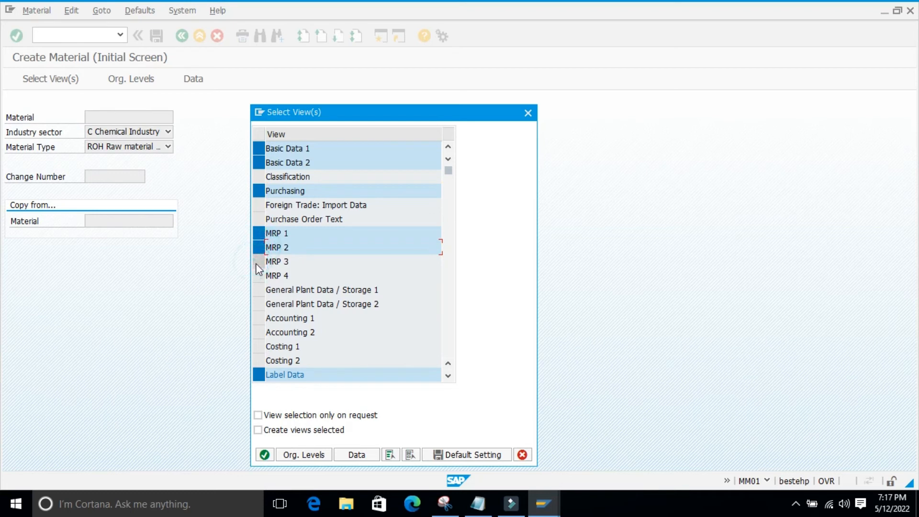
click(259, 262)
click(259, 275)
click(259, 290)
click(259, 304)
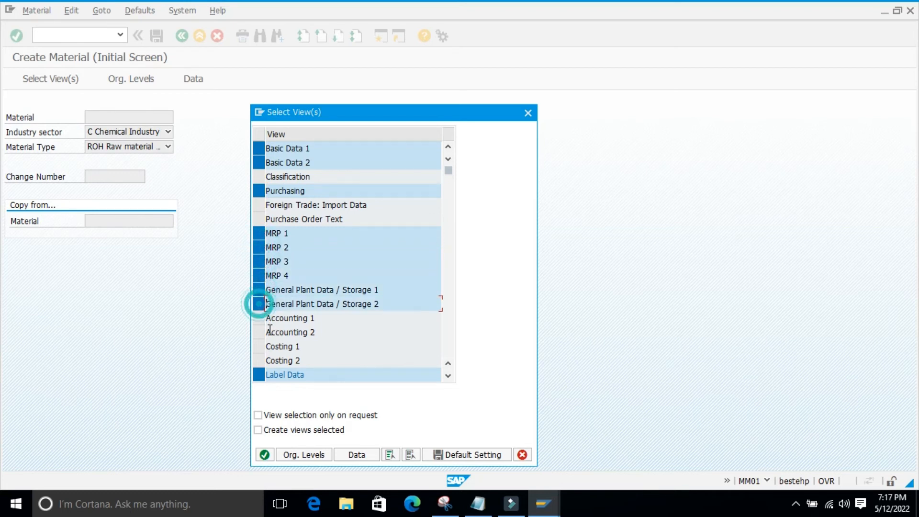
click(258, 318)
click(258, 332)
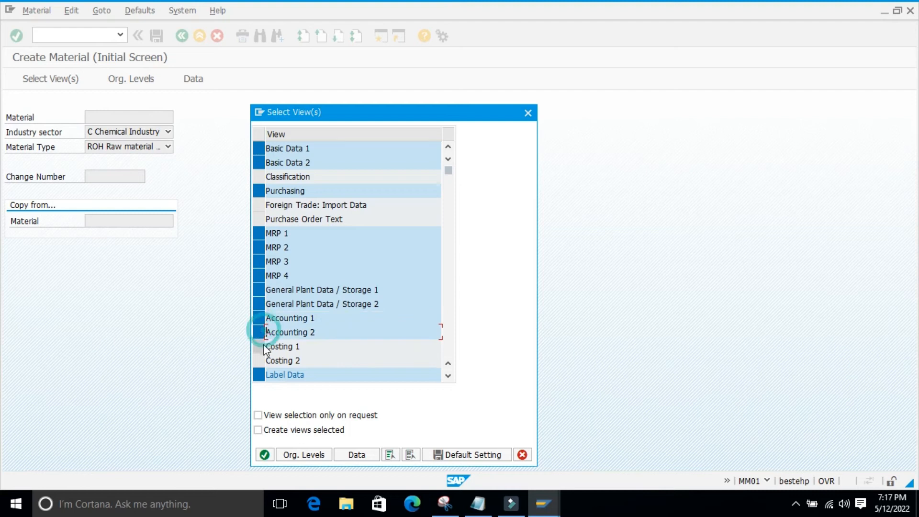
click(259, 347)
click(258, 361)
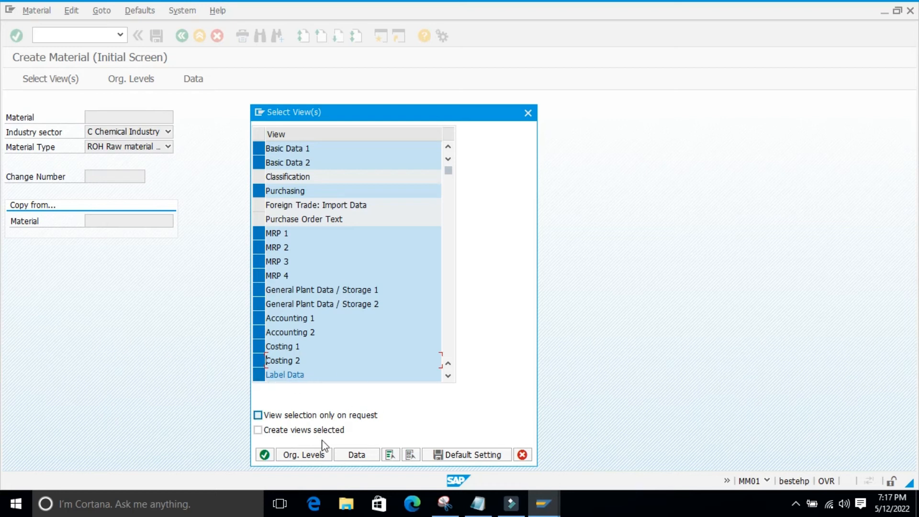
click(265, 455)
Set the organizational levels to plant 9861 and storage location 0001, and confirm them
click(206, 153)
click(209, 168)
click(207, 169)
click(206, 180)
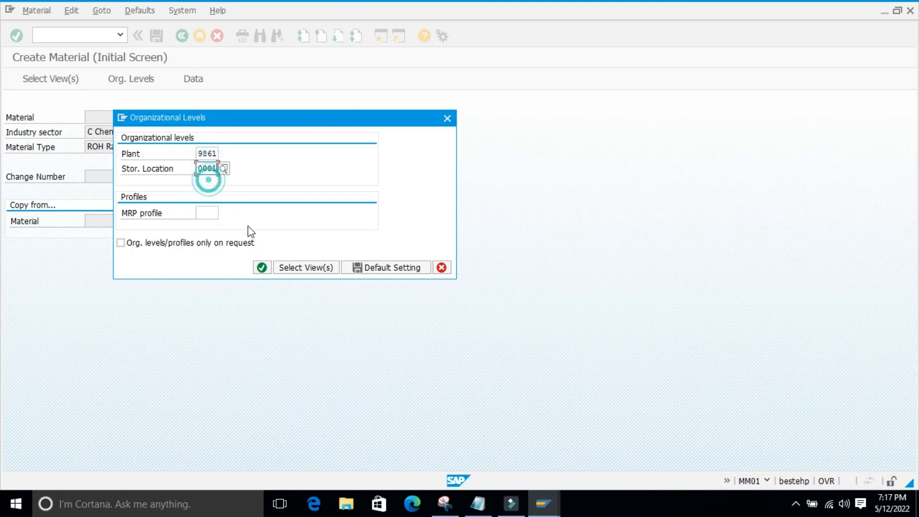
click(262, 268)
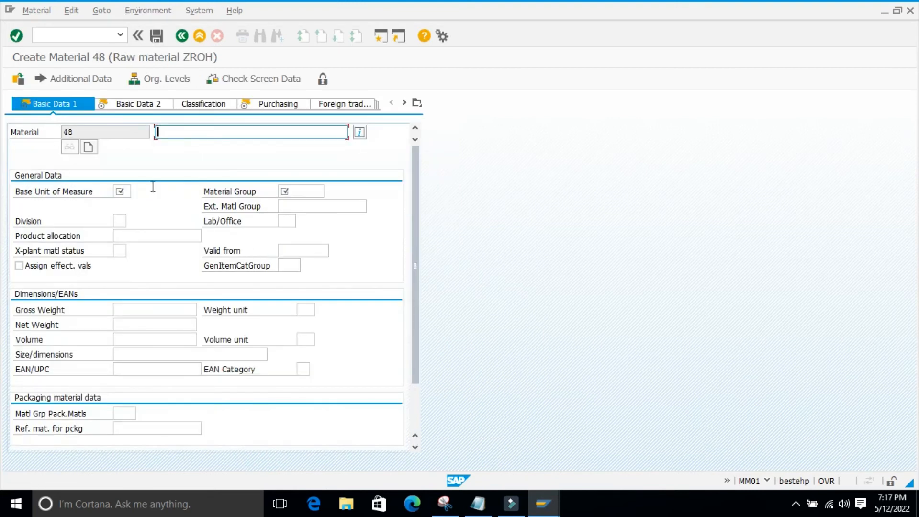
Enter description material 0003, base unit EA and material group 01004 in Basic Data 1, and continue to Basic Data 2
click(187, 135)
click(182, 143)
click(120, 191)
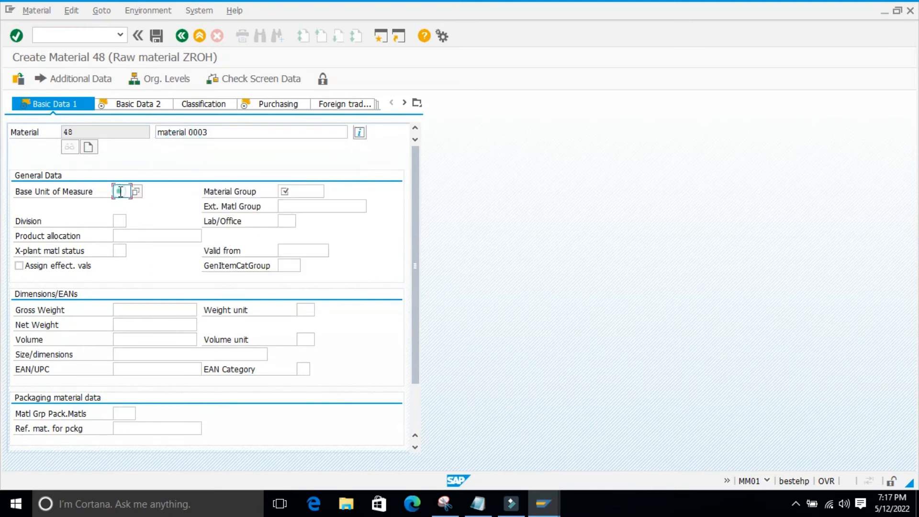
click(125, 202)
click(302, 190)
click(290, 205)
key(Return)
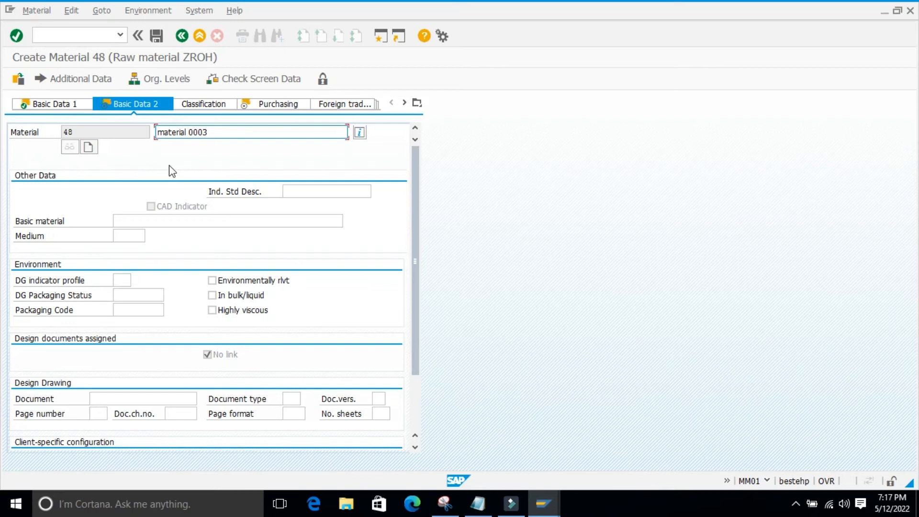
Set the purchasing group to 001 in the Purchasing view of the Chemical Industry material
click(271, 110)
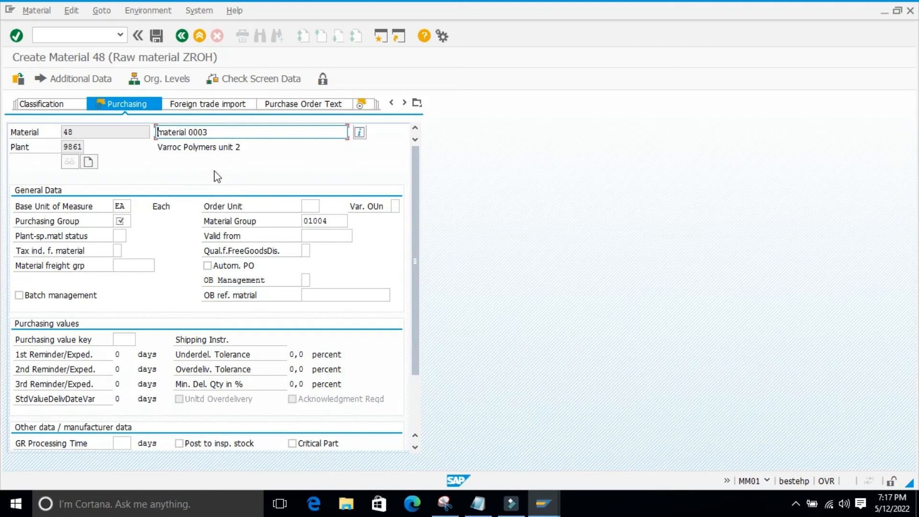
click(417, 103)
click(469, 61)
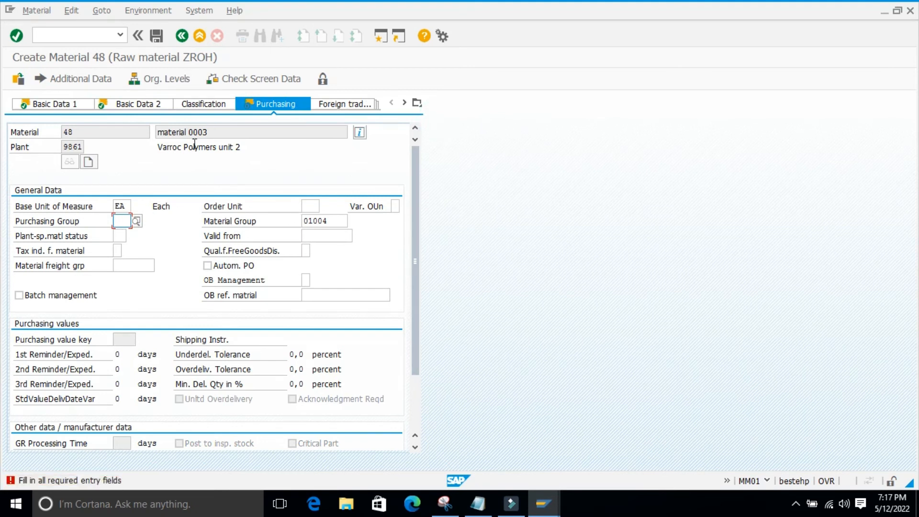
text(001)
Review the fields of Basic Data 1 and Basic Data 2 for the Chemical Industry material, and return to Purchasing
click(417, 103)
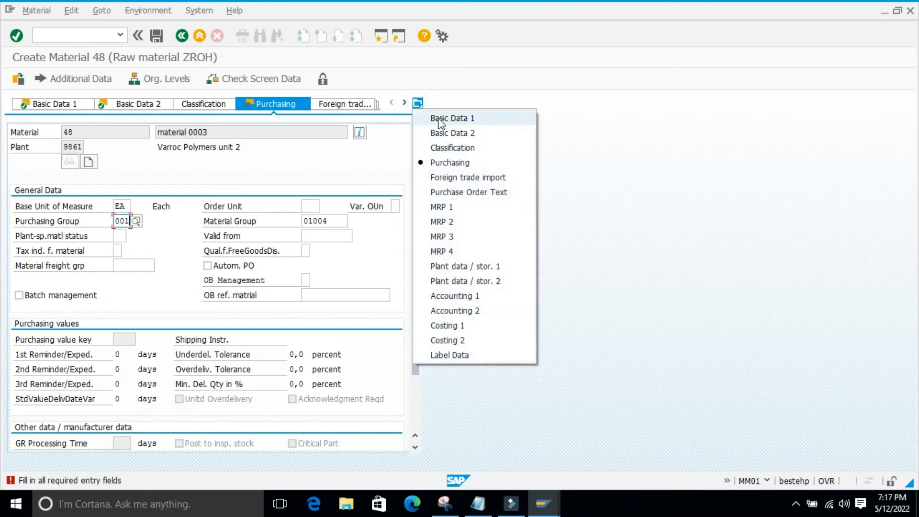
click(439, 118)
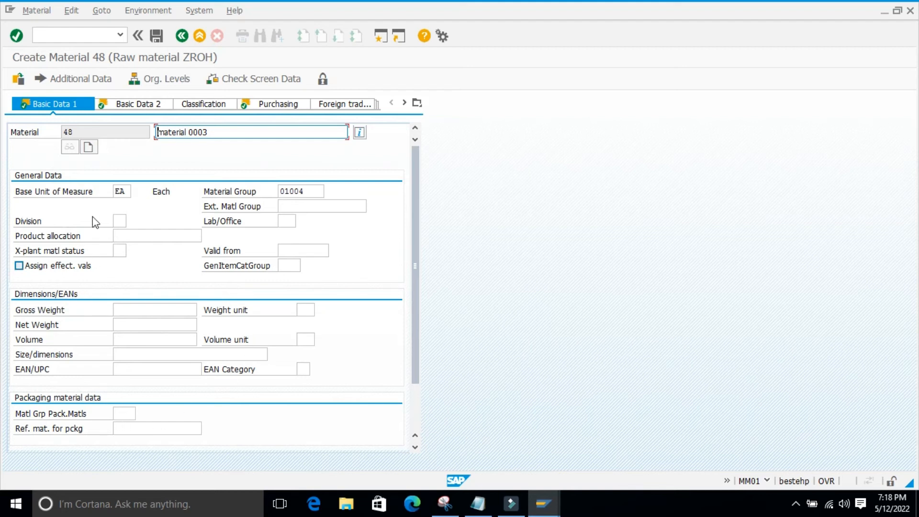
click(134, 105)
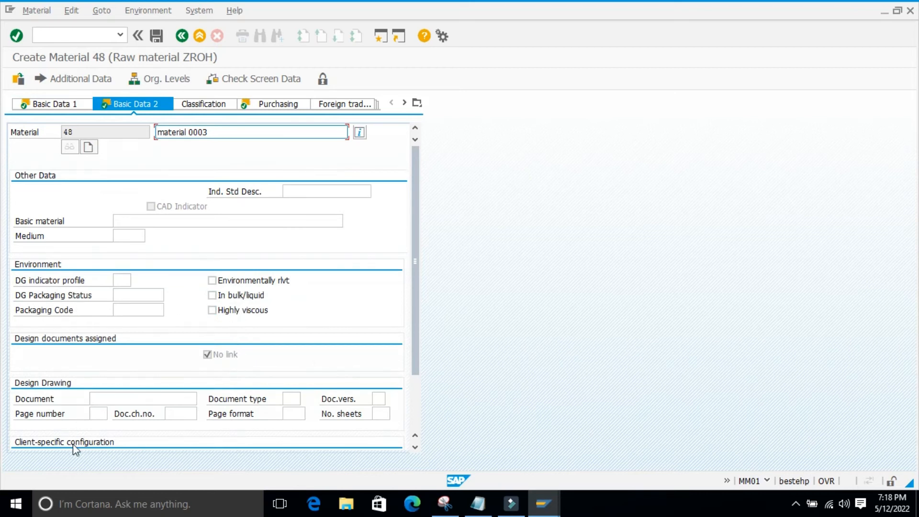
scroll(73, 444, down, 2)
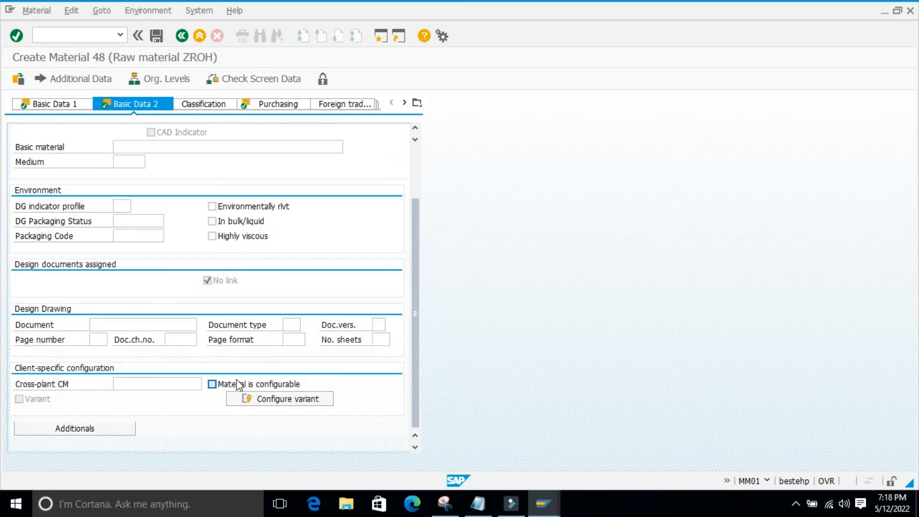
scroll(238, 383, up, 4)
click(268, 104)
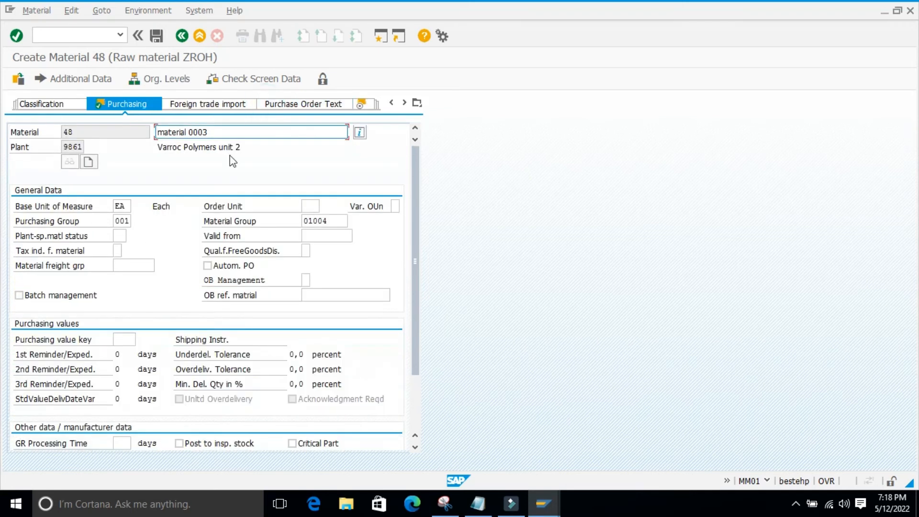
Set the MRP type to ND in the MRP 1 view and look over its lot size and MRP area fields
click(363, 105)
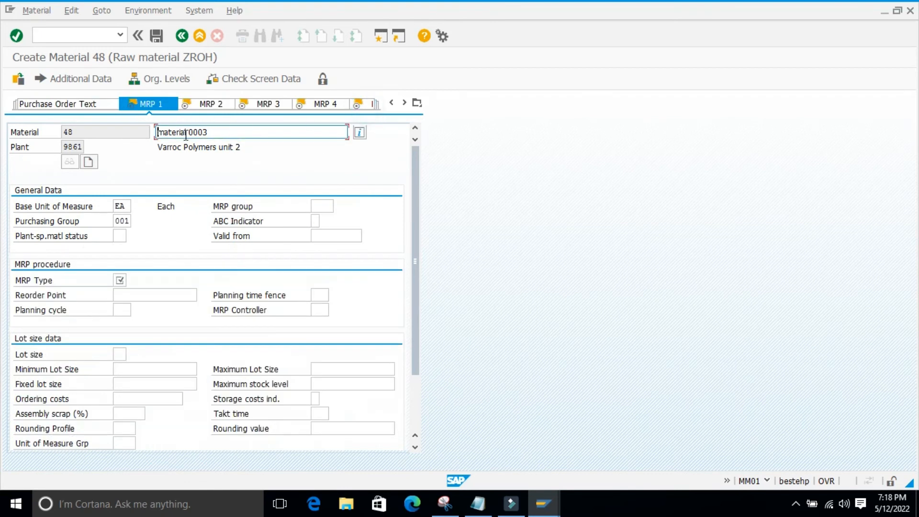
click(119, 280)
text(ND)
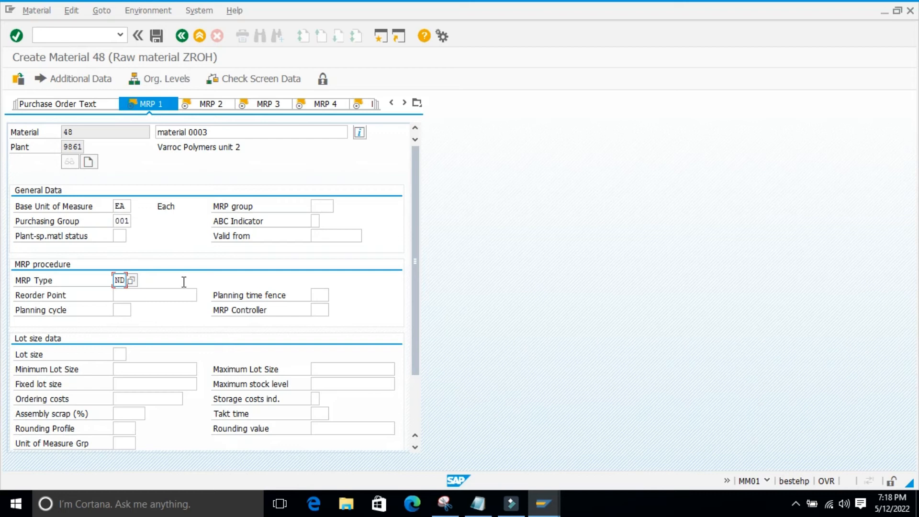
scroll(180, 320, down, 3)
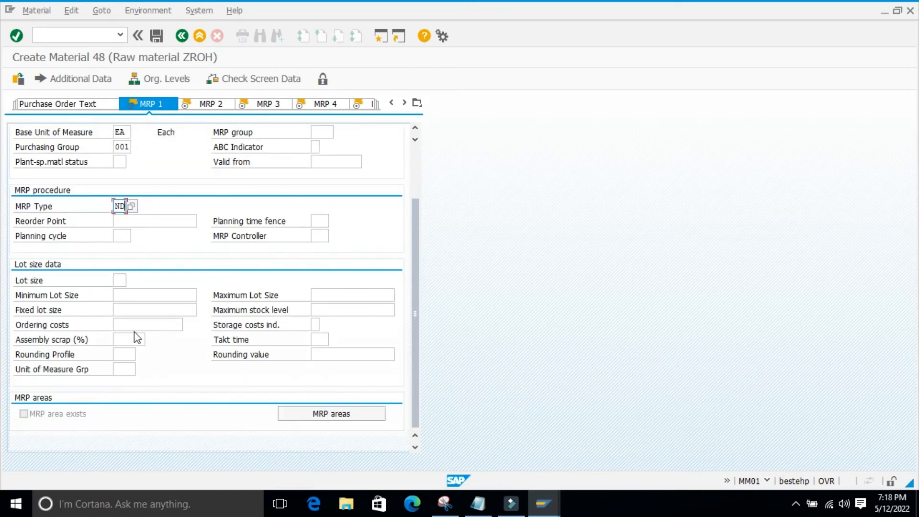
scroll(180, 345, up, 3)
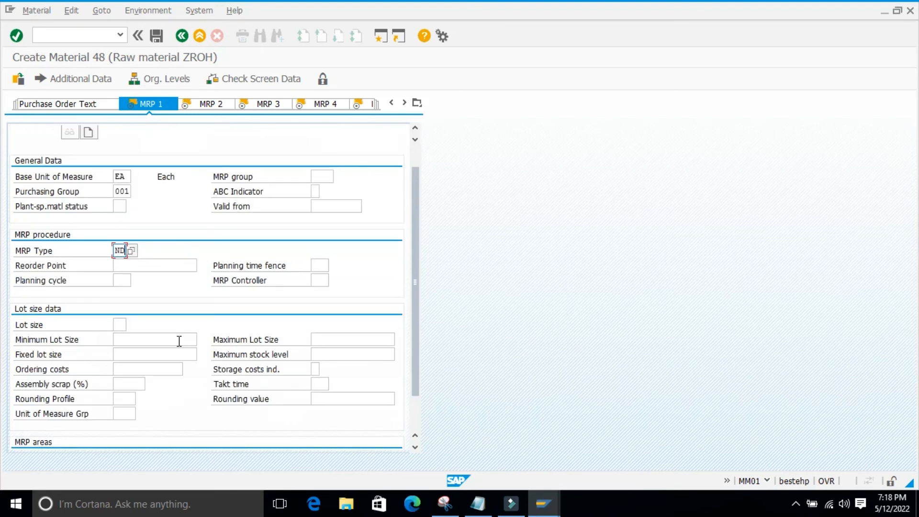
Look over the MRP 2 view, fill in the required planned delivery time, and continue to MRP 3
scroll(179, 341, up, 2)
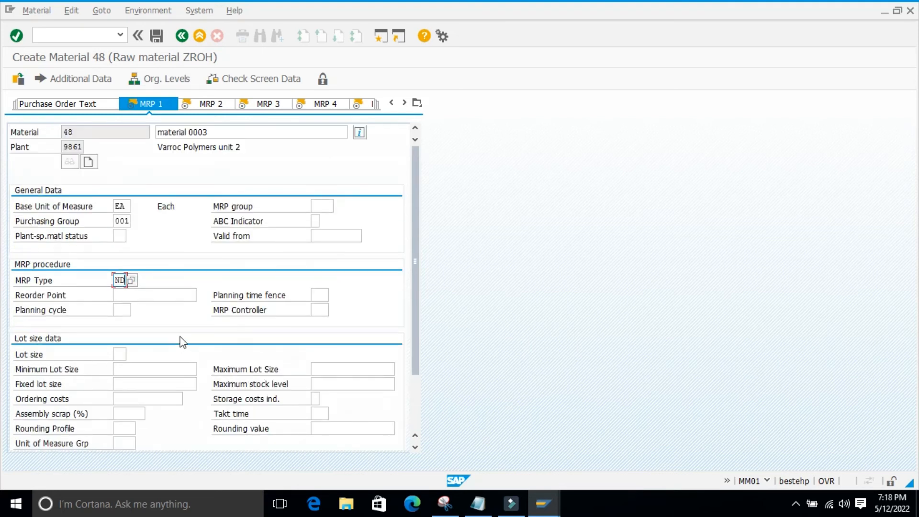
click(202, 104)
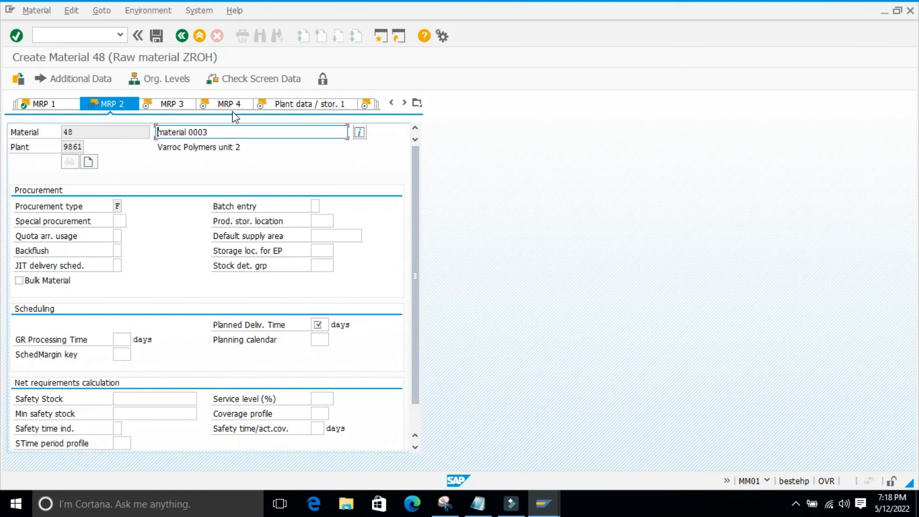
scroll(176, 220, down, 2)
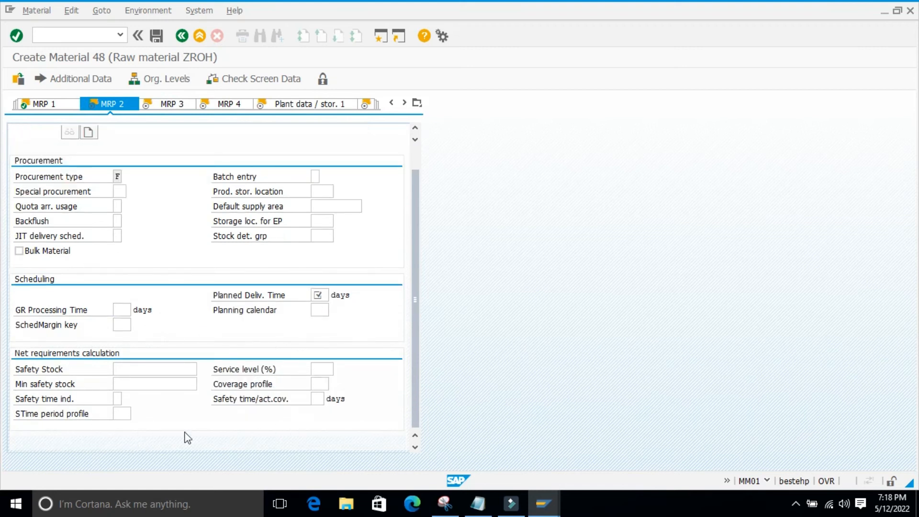
scroll(242, 392, up, 2)
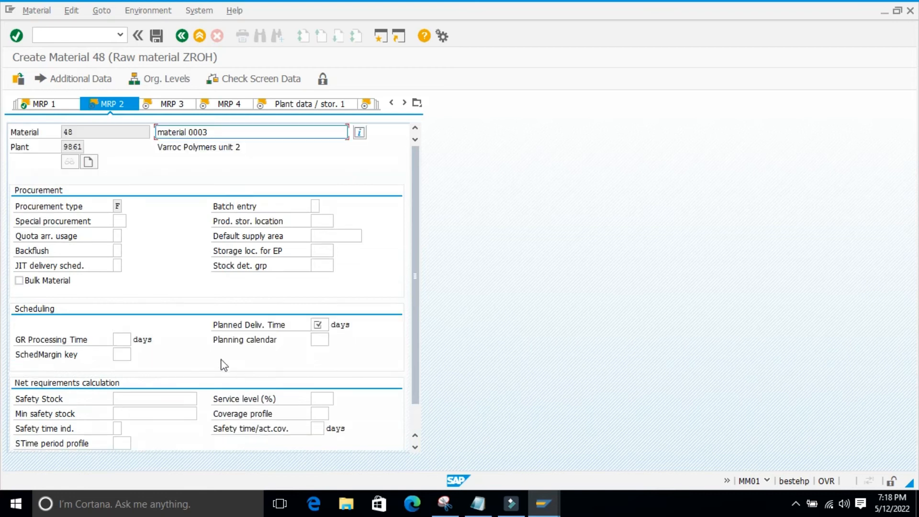
click(172, 105)
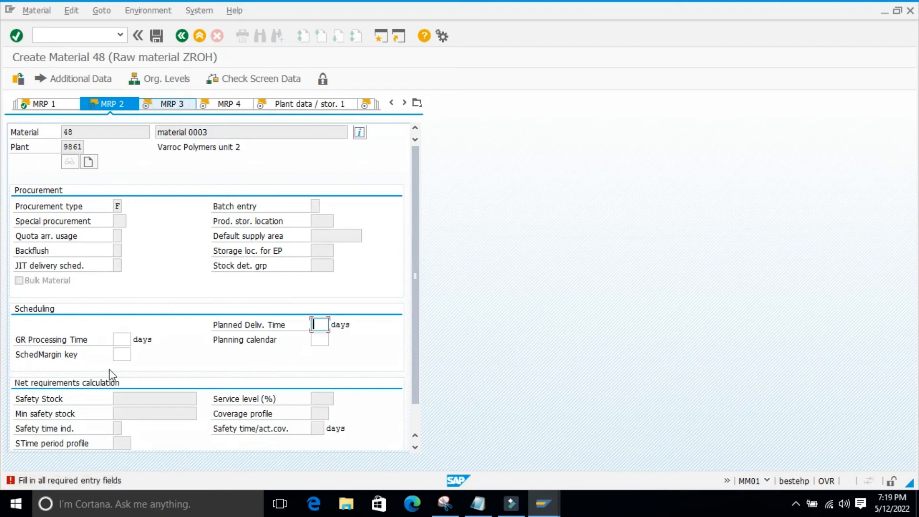
click(319, 325)
click(317, 338)
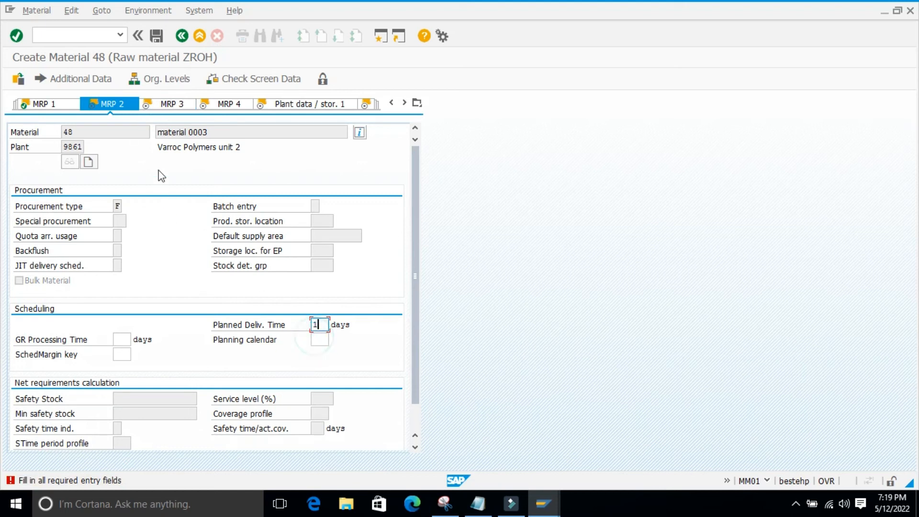
click(175, 104)
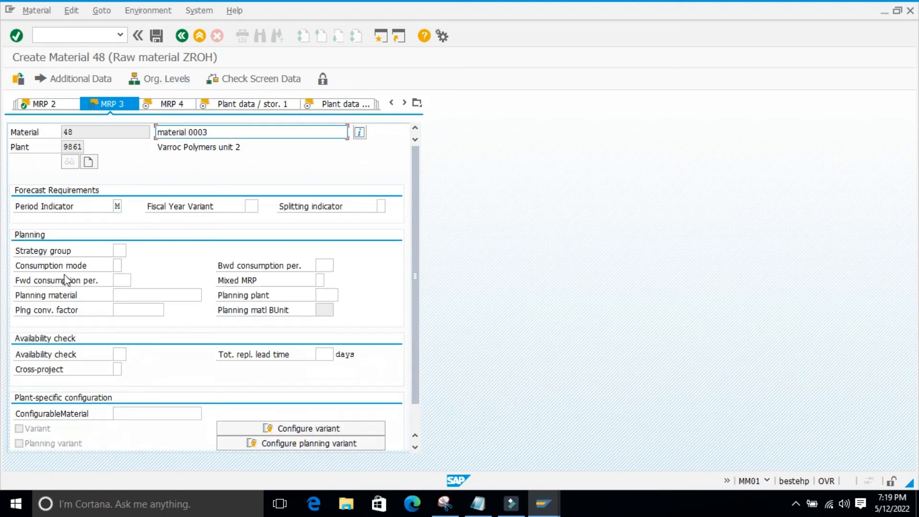
Go through the MRP 4, Plant data / stor. 1 and Plant data / stor. 2 views and examine their fields
click(171, 105)
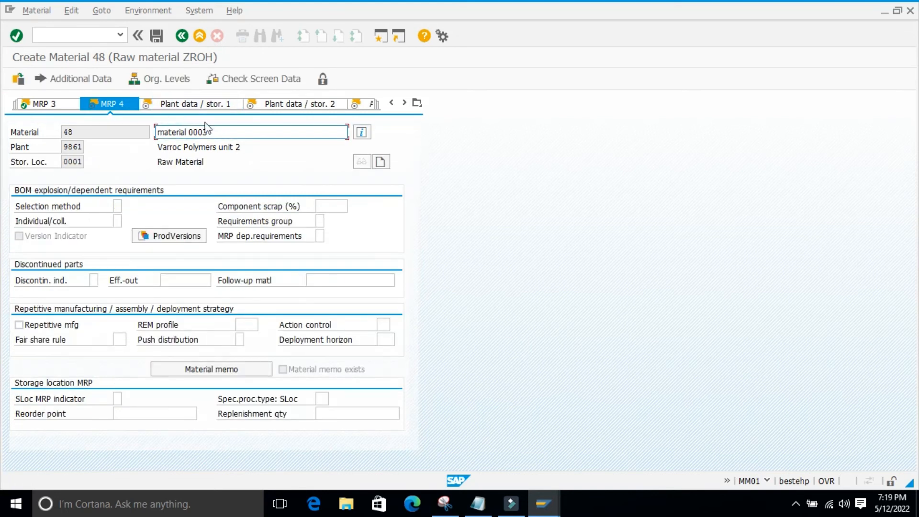
click(196, 108)
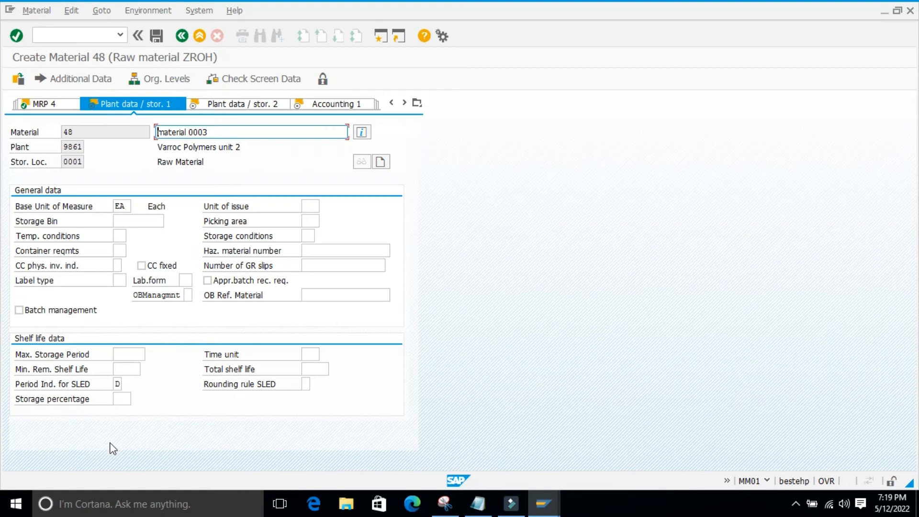
click(228, 104)
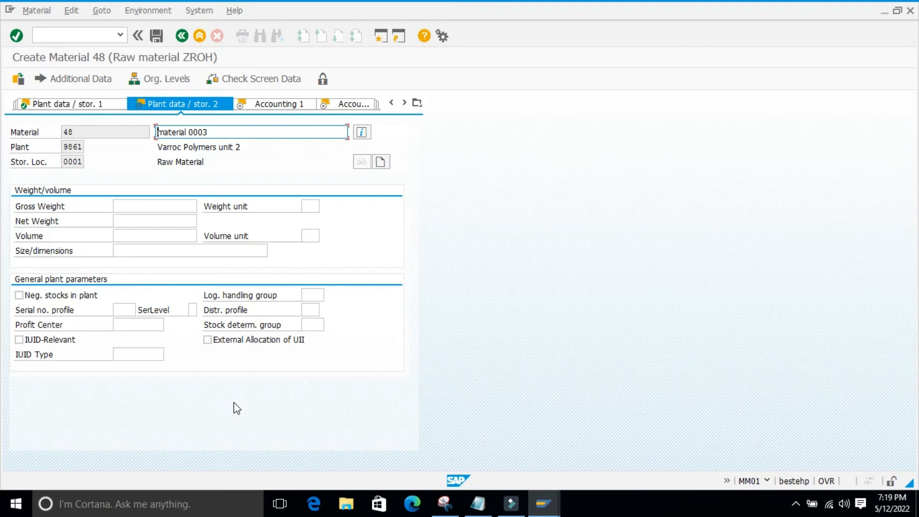
Enter valuation class 3000 and a moving price of 10 in the Accounting 1 view
click(287, 104)
click(122, 282)
click(126, 292)
click(118, 310)
click(123, 322)
click(137, 329)
click(126, 335)
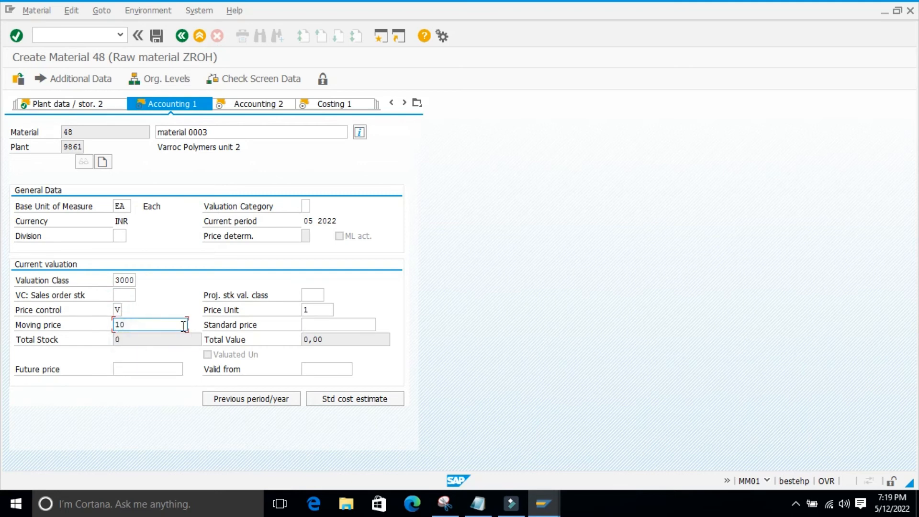
key(Return)
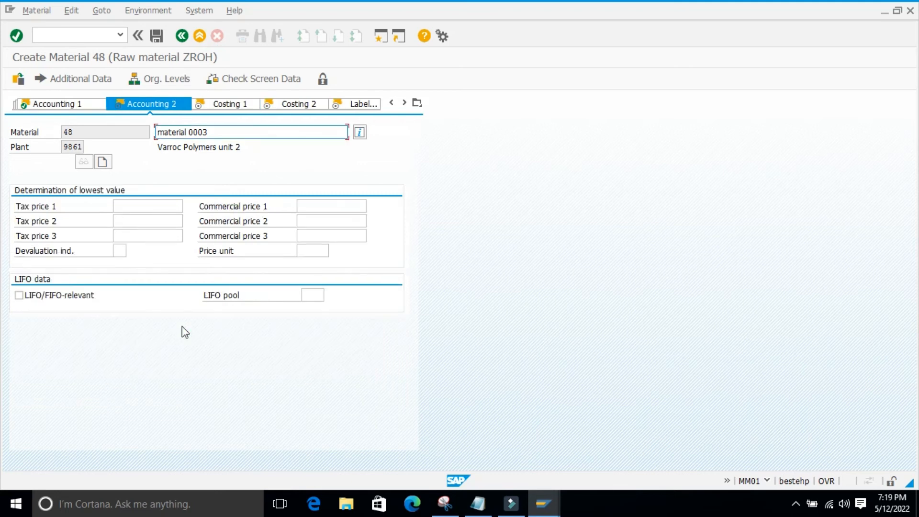
Continue through the Accounting 2 and Costing views to Label Data and examine its general data and labeling specification
key(Return)
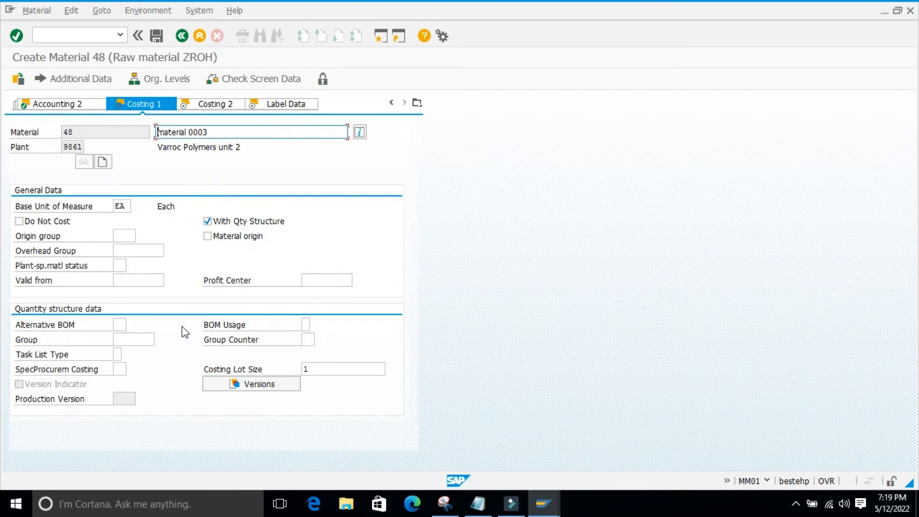
key(Return)
key(Return)
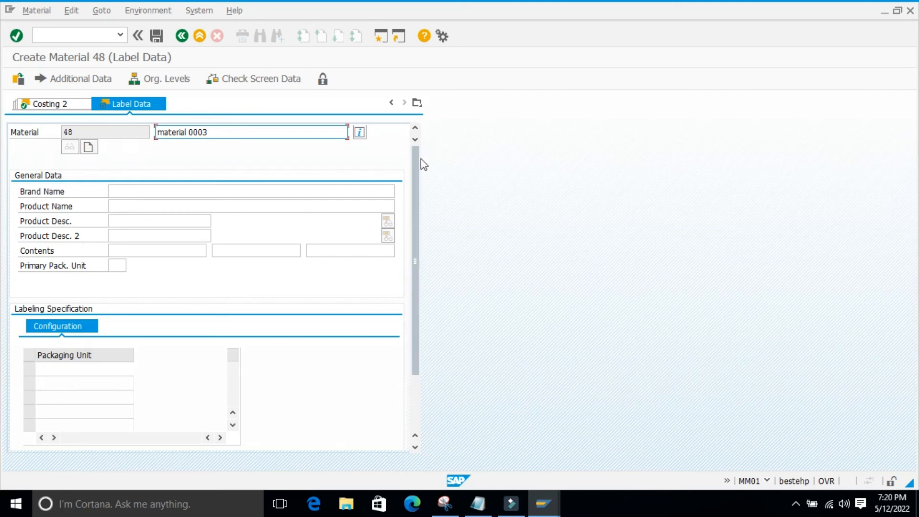
scroll(426, 212, down, 3)
drag(414, 280, 414, 214)
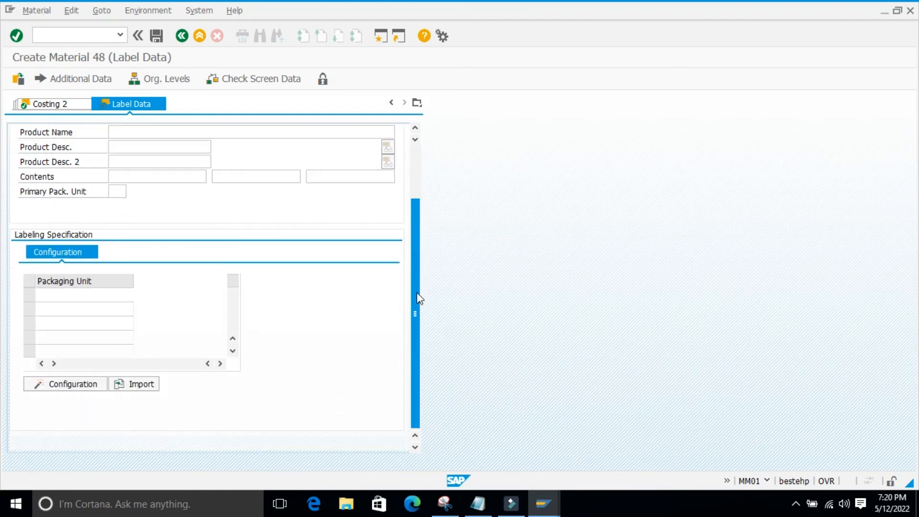
click(413, 175)
Exit the Chemical Industry material without saving, and set the industry sector to Educational Inst for a new raw material
click(187, 38)
click(224, 273)
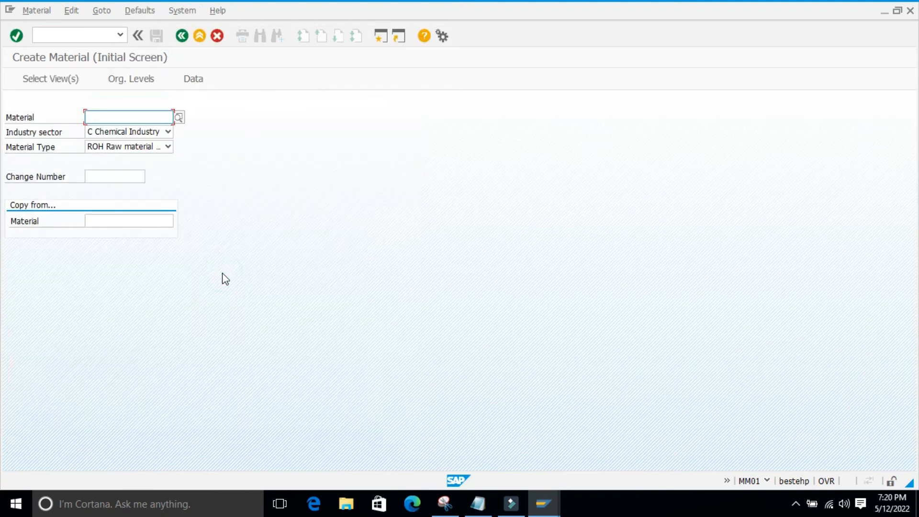
click(168, 131)
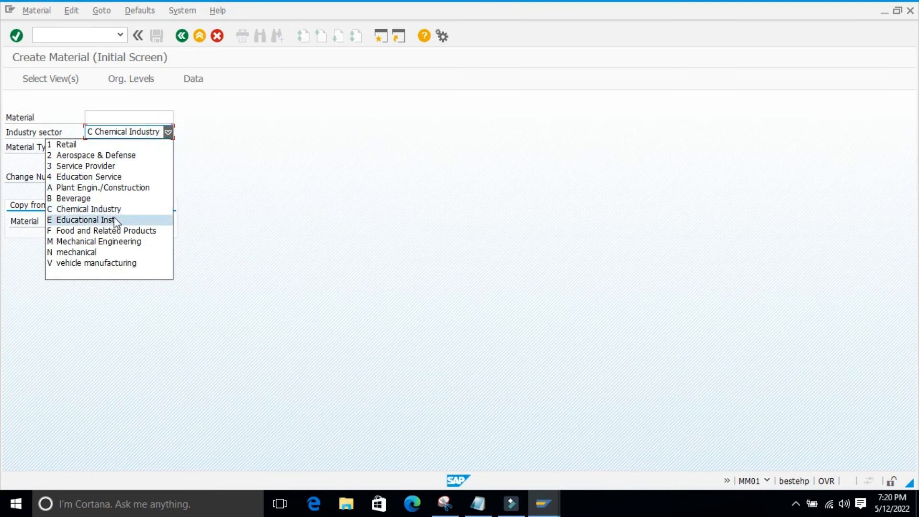
click(96, 219)
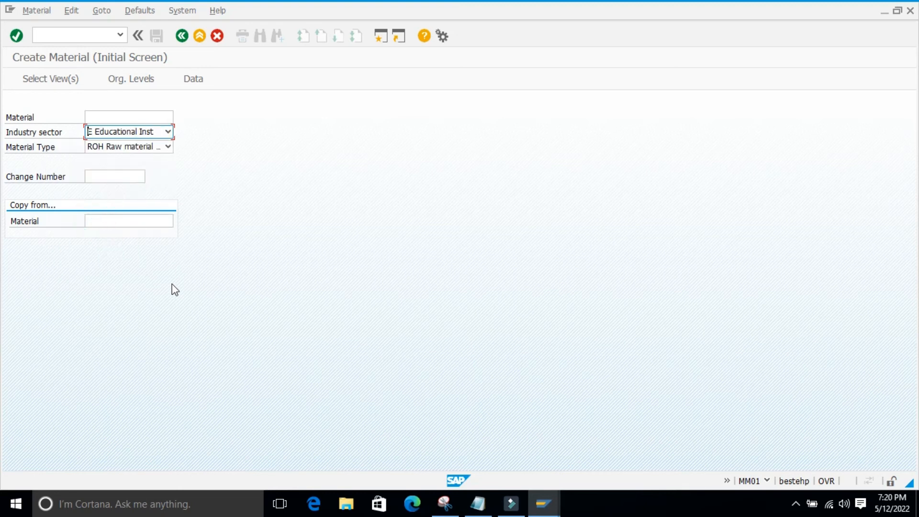
key(Return)
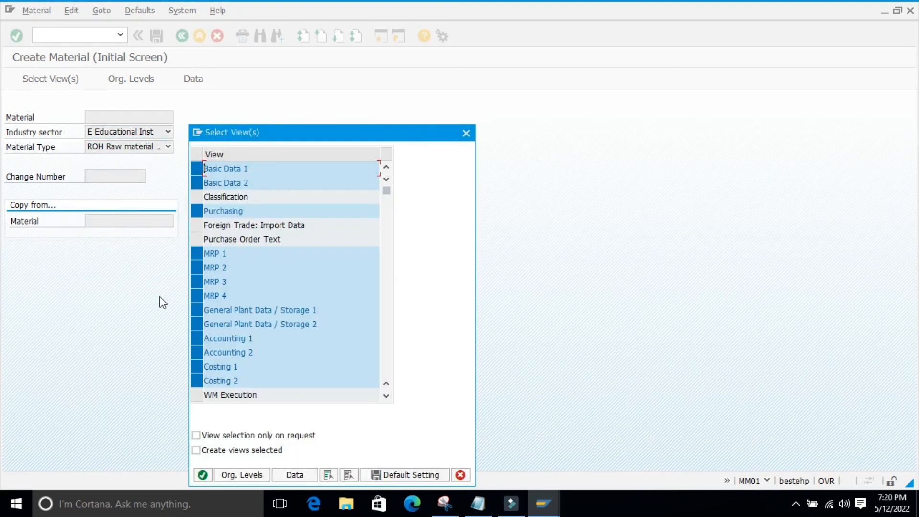
Add the WM Execution, WM Packaging and Compliance / Basic Materials views to the view selection and check the full list
scroll(270, 398, down, 4)
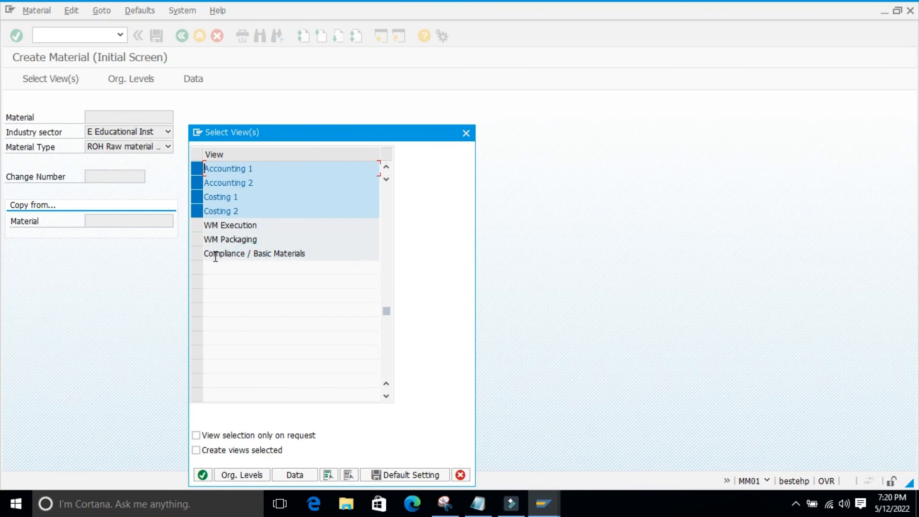
click(197, 253)
click(206, 239)
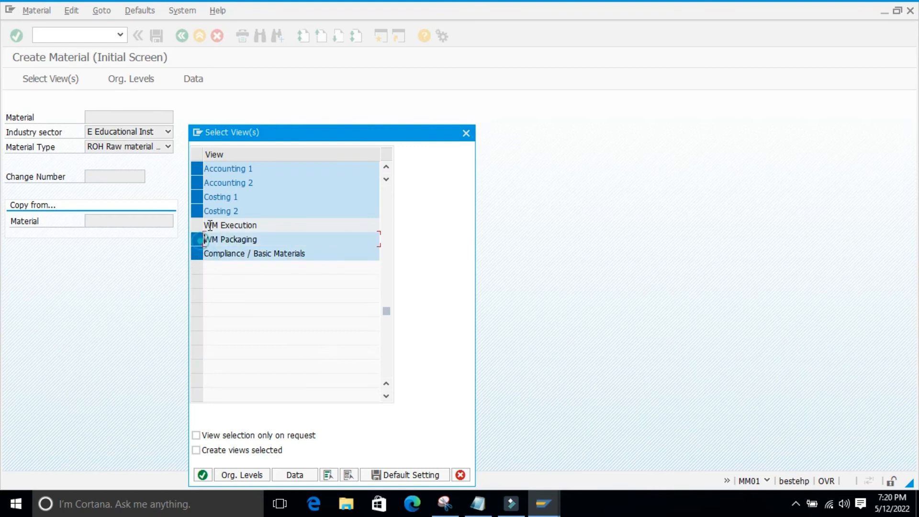
click(199, 224)
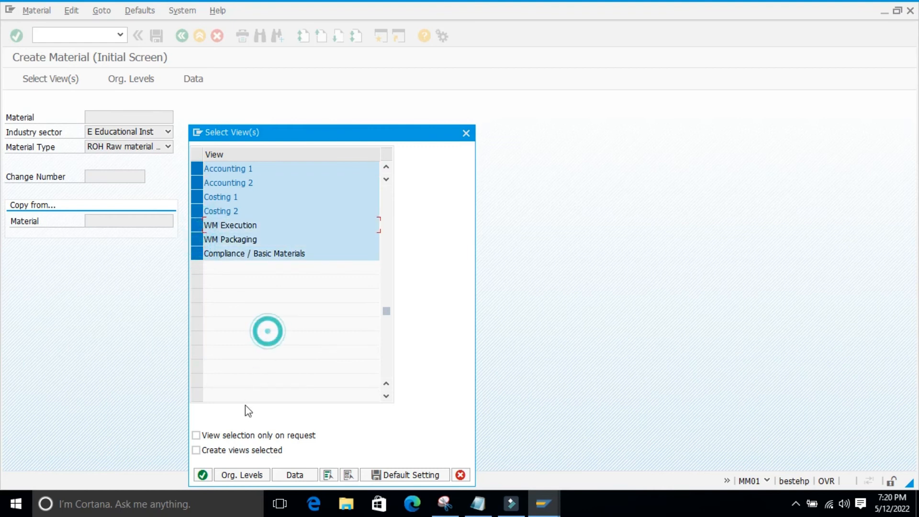
scroll(277, 292, up, 1)
scroll(254, 248, up, 3)
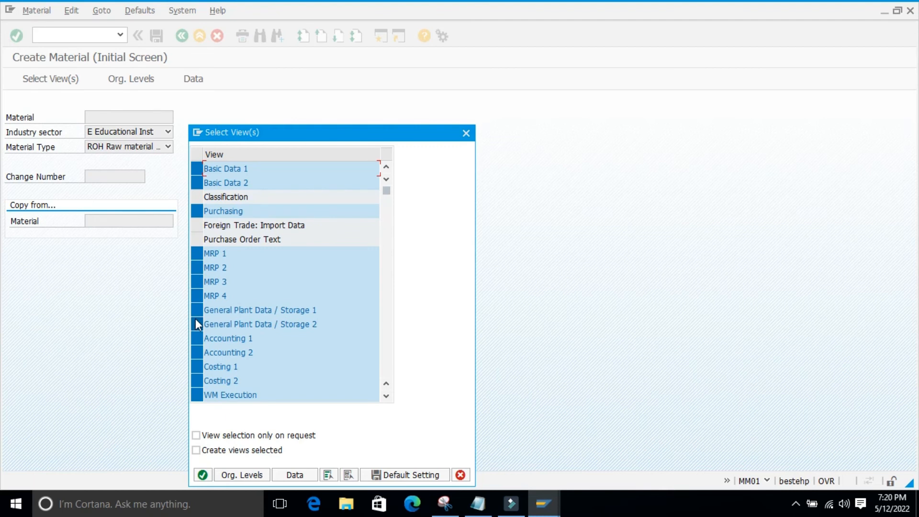
scroll(297, 308, down, 2)
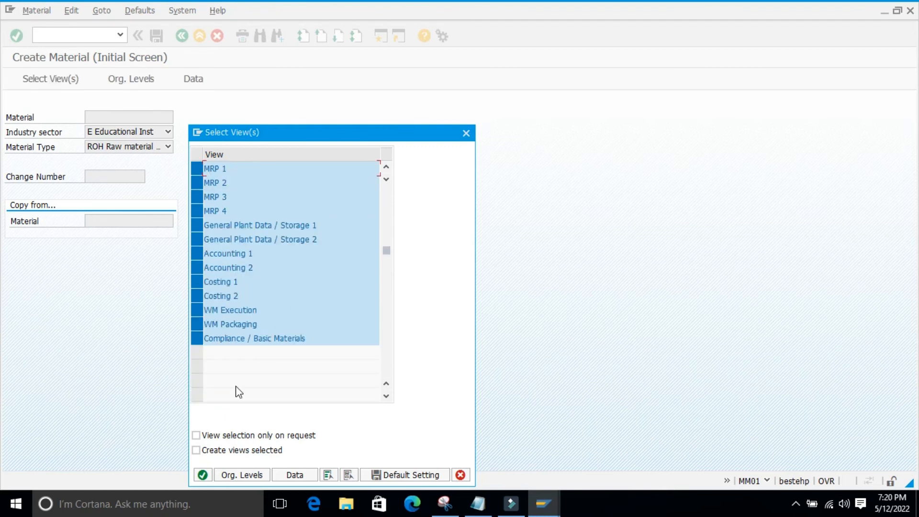
Deselect every view except Compliance / Basic Materials and open the material with that view
click(197, 339)
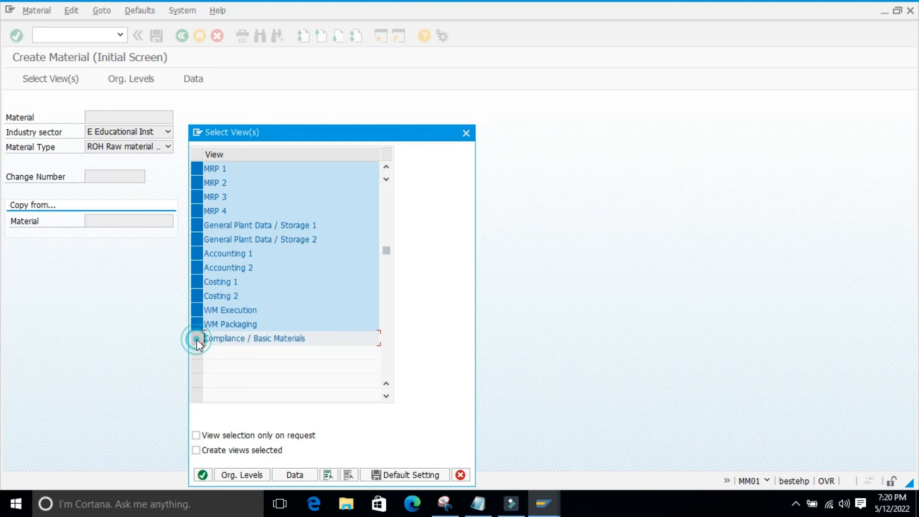
click(197, 339)
click(197, 324)
click(197, 310)
click(198, 296)
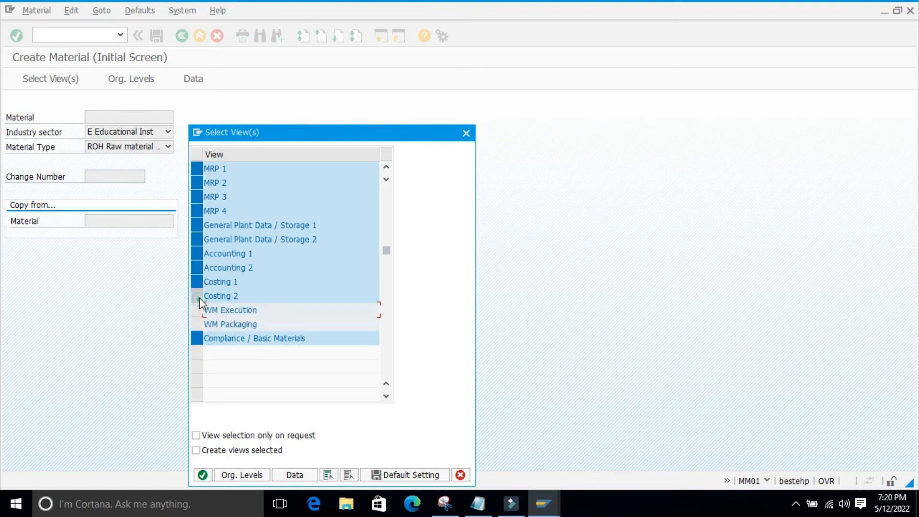
click(200, 281)
click(200, 268)
click(199, 254)
click(198, 239)
click(197, 225)
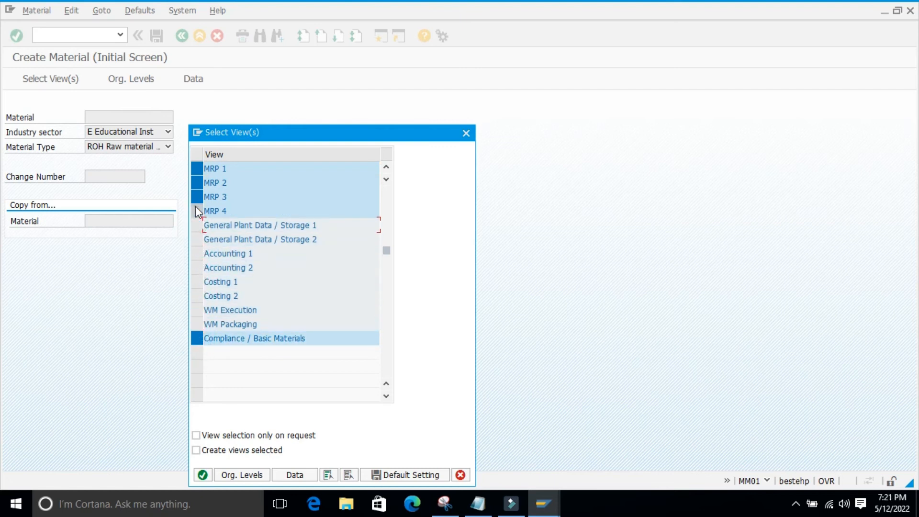
click(196, 211)
click(197, 182)
click(199, 196)
scroll(199, 223, up, 2)
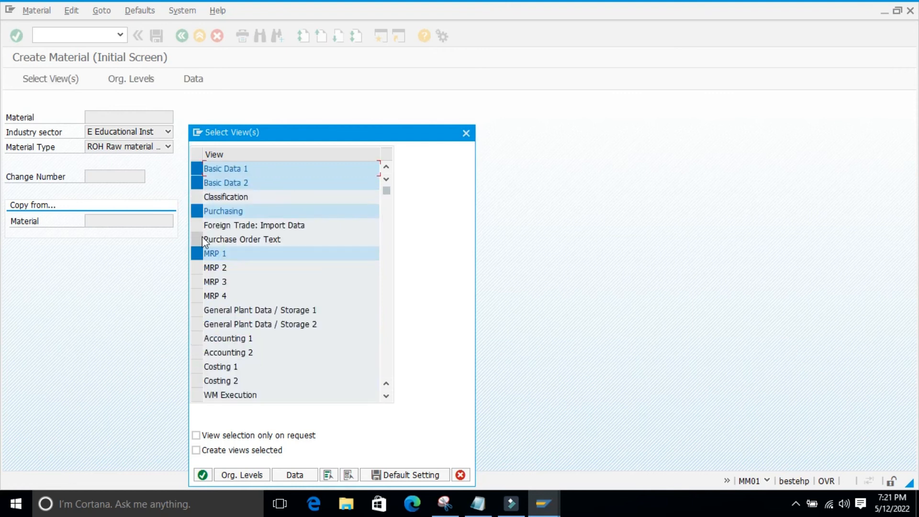
click(196, 253)
click(196, 211)
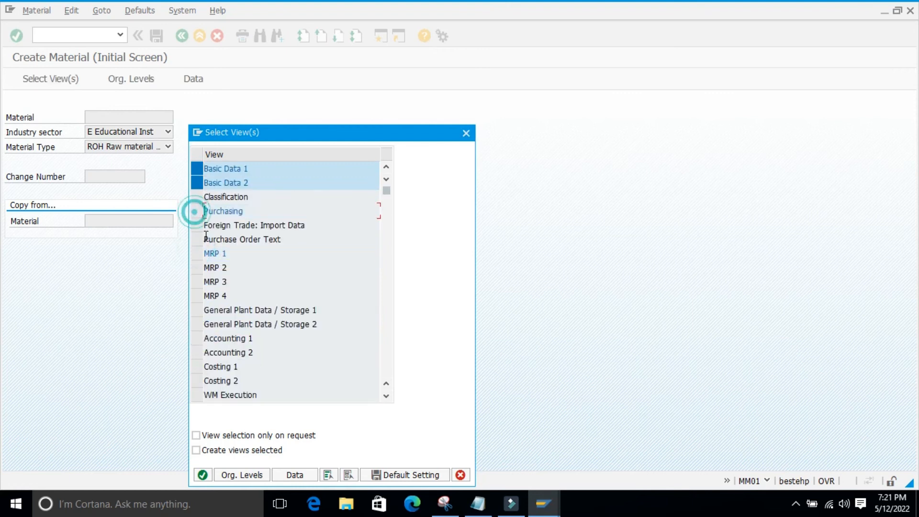
click(196, 183)
click(197, 169)
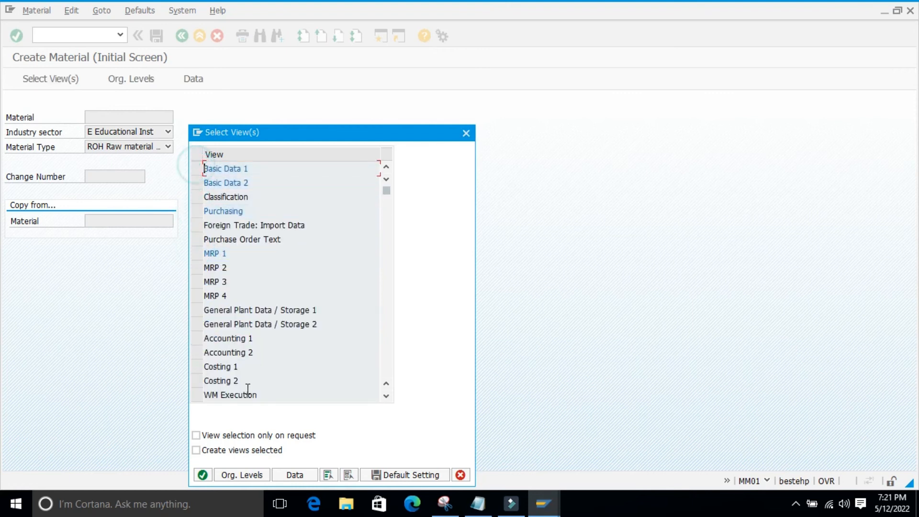
scroll(306, 314, down, 1)
scroll(306, 314, down, 2)
click(203, 475)
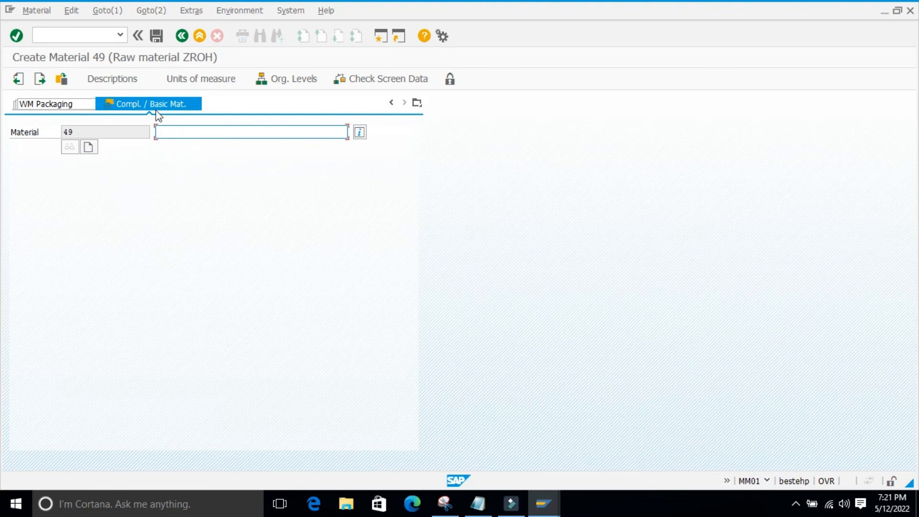
Leave the Compliance / Basic Materials view and exit the material without saving
click(182, 36)
click(222, 206)
click(184, 39)
click(200, 38)
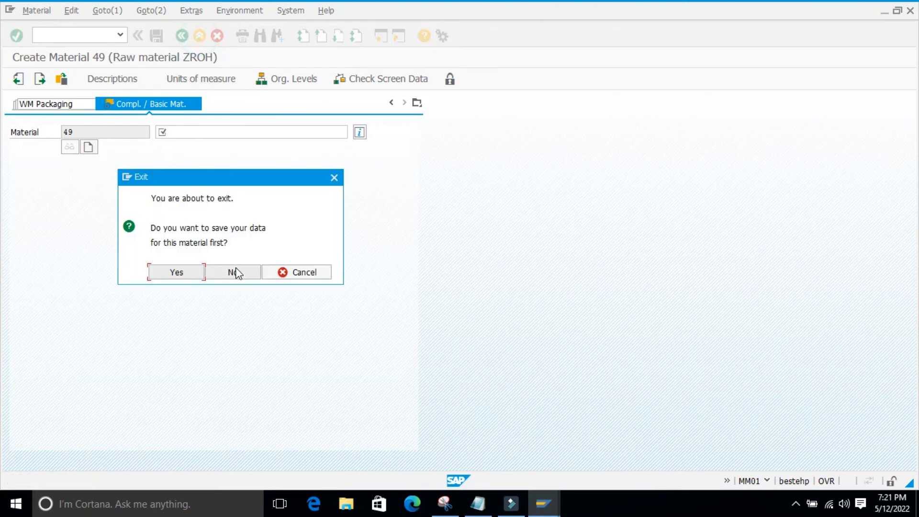
click(219, 273)
Start material creation again with transaction mm01
click(55, 37)
text(mm)
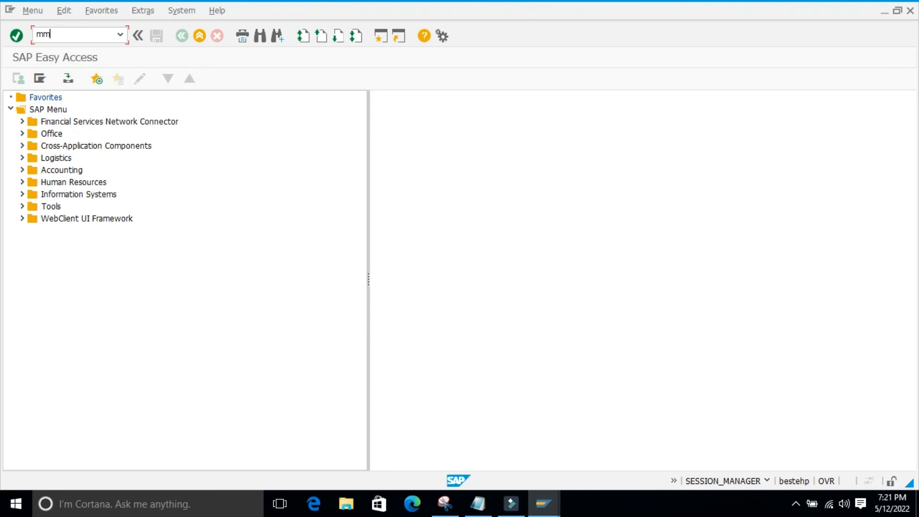
text(01)
key(Return)
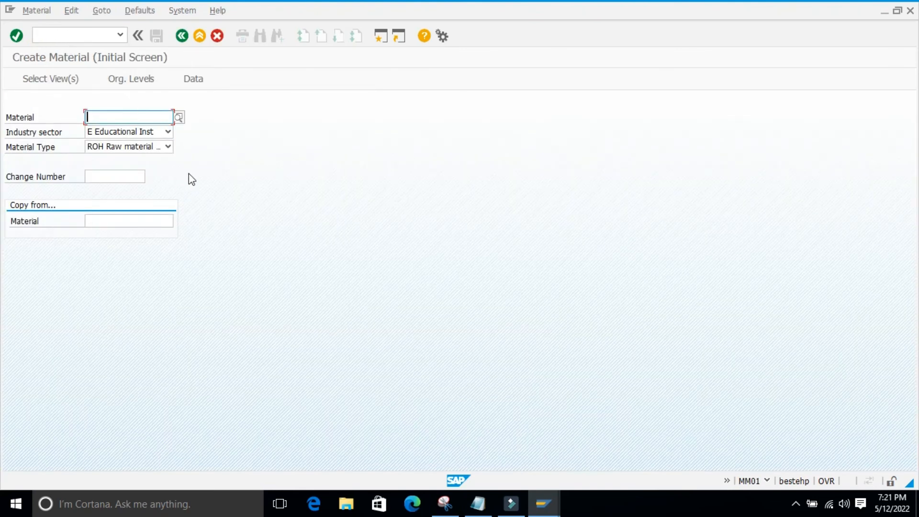
Clear the default view selection for the raw material and select the Basic Data 1, Basic Data 2 and Purchasing views
key(Return)
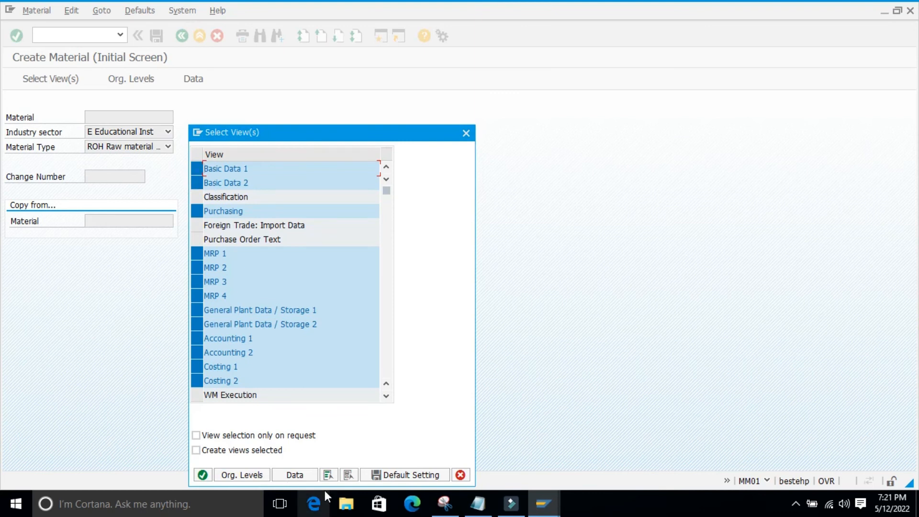
click(349, 475)
click(197, 169)
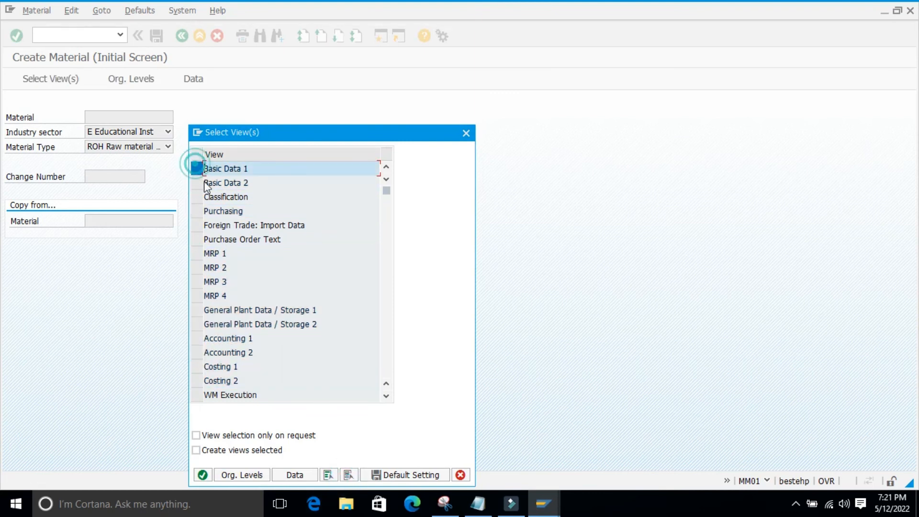
click(197, 182)
click(197, 211)
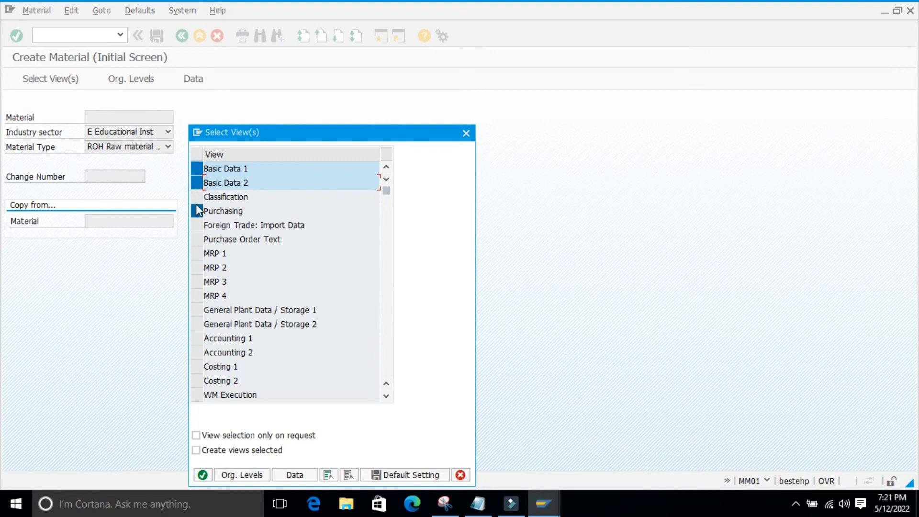
Add the General Plant Data / Storage 1 and 2 and Accounting 1 and 2 views, and open the material for plant 9860, storage location 0001
scroll(212, 253, down, 1)
click(196, 267)
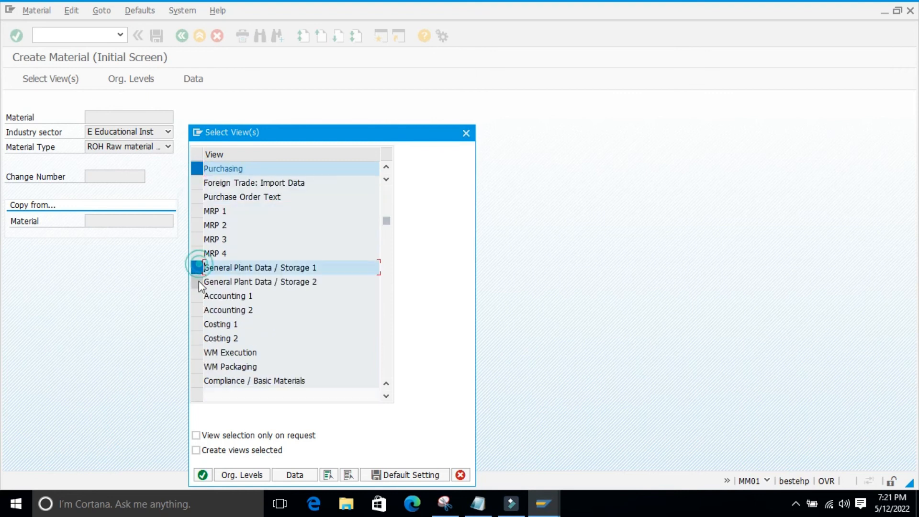
click(197, 282)
click(197, 296)
click(197, 310)
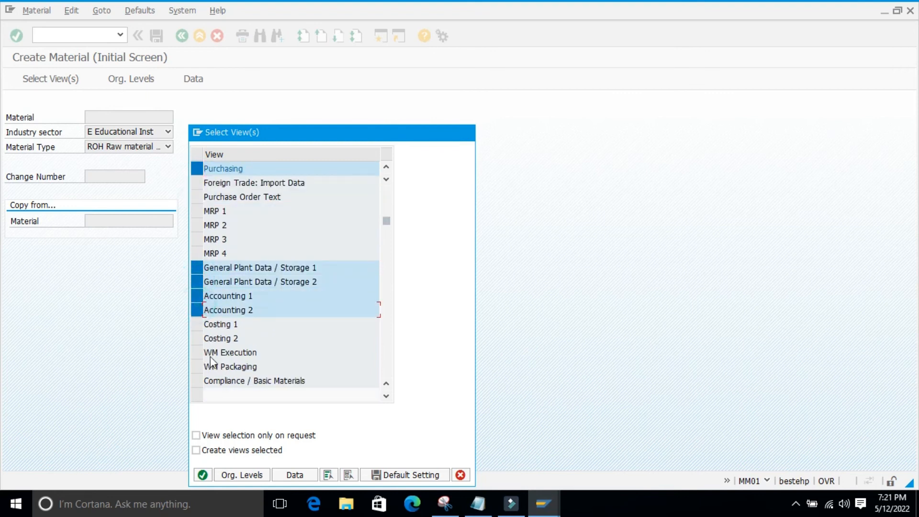
scroll(202, 372, down, 1)
click(197, 339)
click(203, 475)
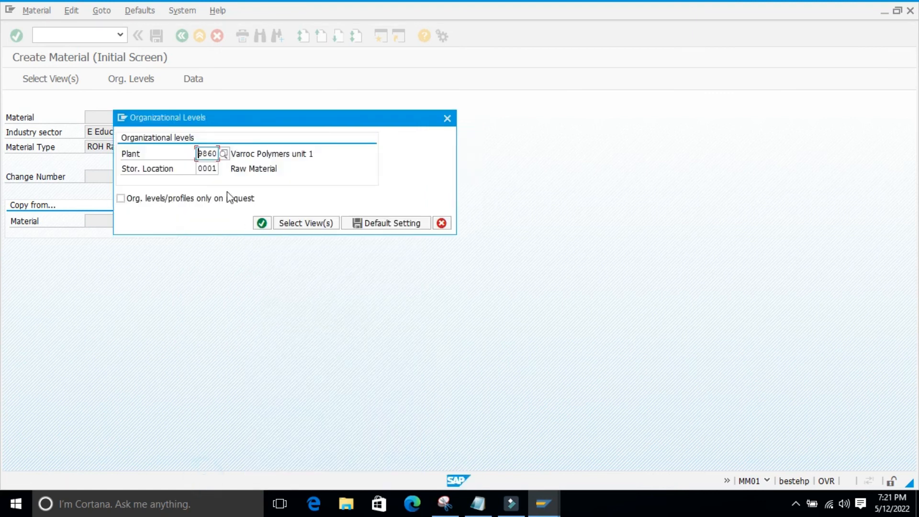
click(262, 224)
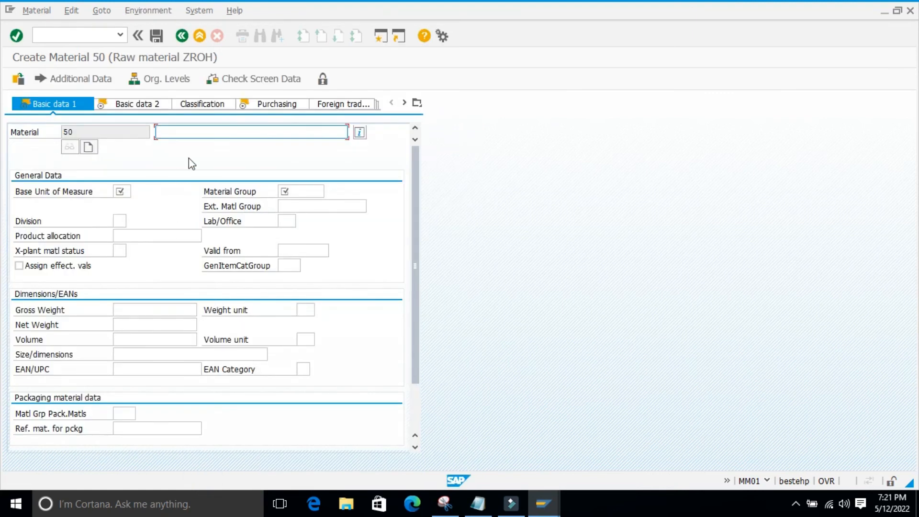
Enter the description material 0003, base unit ea and material group 01004 in Basic data 1, and continue to the Basic data 2 view
click(189, 144)
click(122, 192)
text(ea)
click(282, 191)
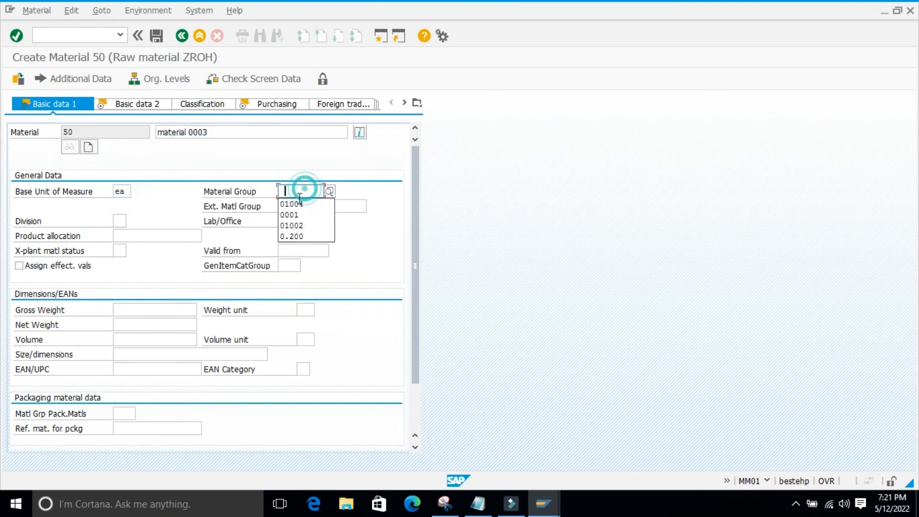
click(294, 204)
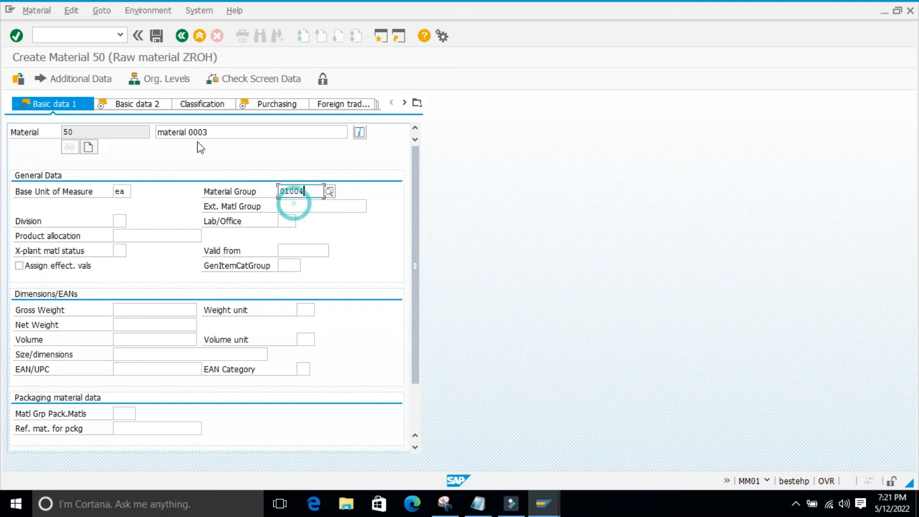
click(153, 103)
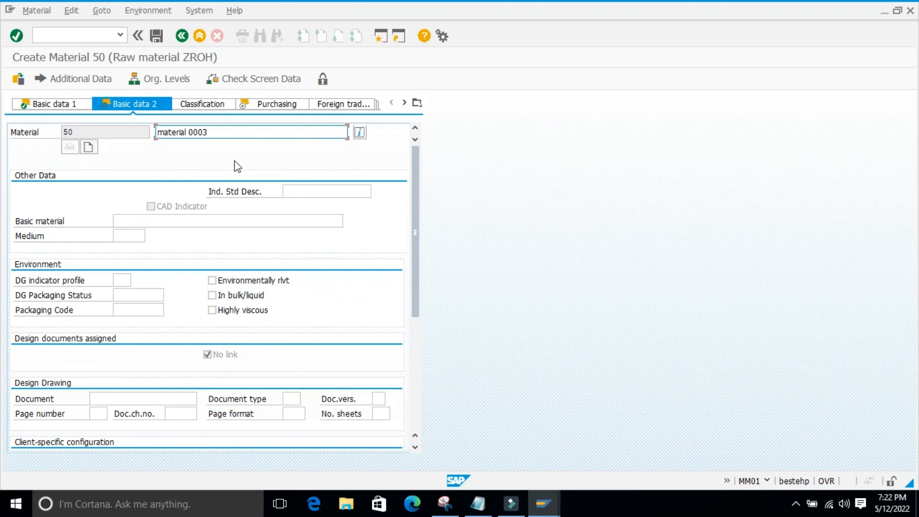
Enter purchasing group 001 in the Purchasing view and continue through both plant data / storage views to Accounting 1
click(276, 107)
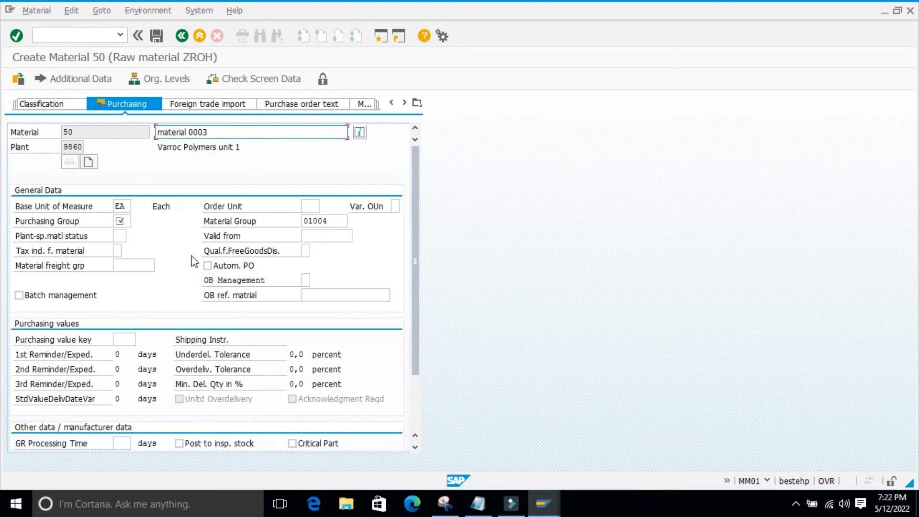
scroll(196, 255, down, 3)
scroll(181, 263, up, 3)
click(122, 221)
text(001)
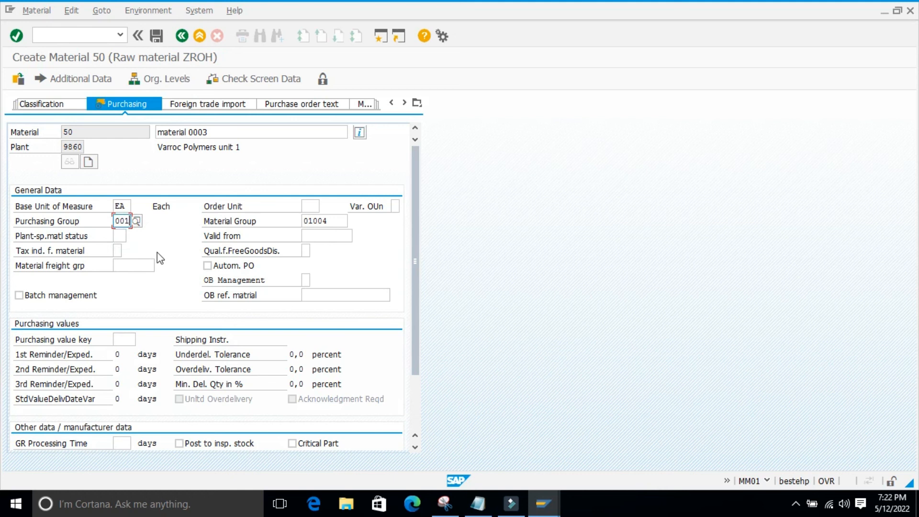
key(Return)
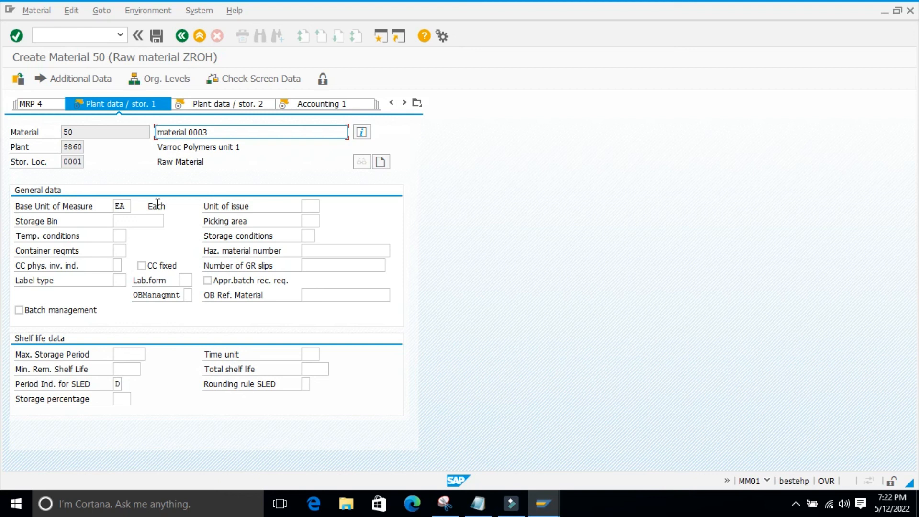
key(Return)
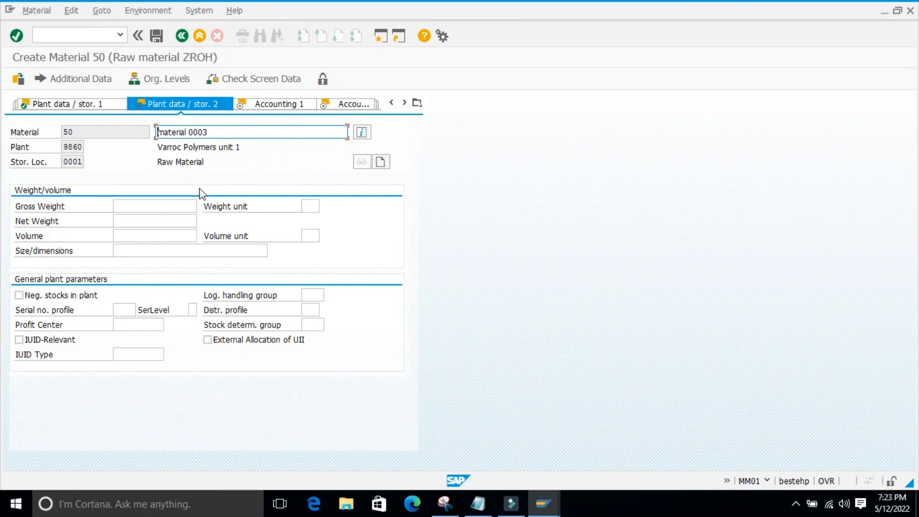
key(Return)
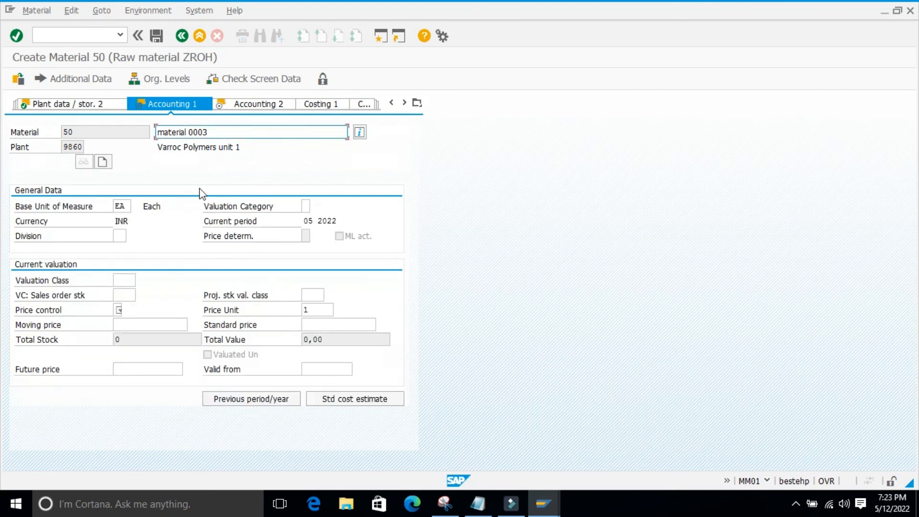
Set valuation class 3000 and price control V in Accounting 1, and continue to the Accounting 2 view
click(123, 280)
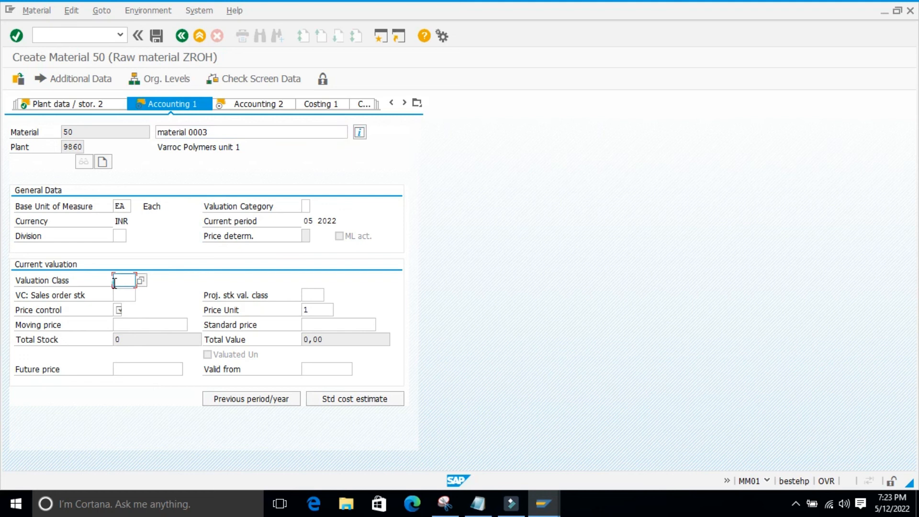
click(135, 294)
click(124, 297)
click(116, 294)
click(118, 311)
click(120, 322)
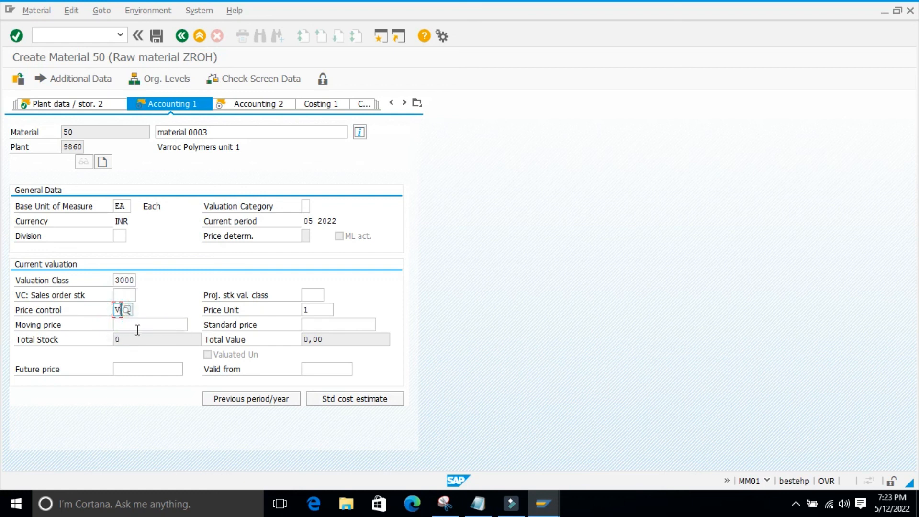
click(140, 330)
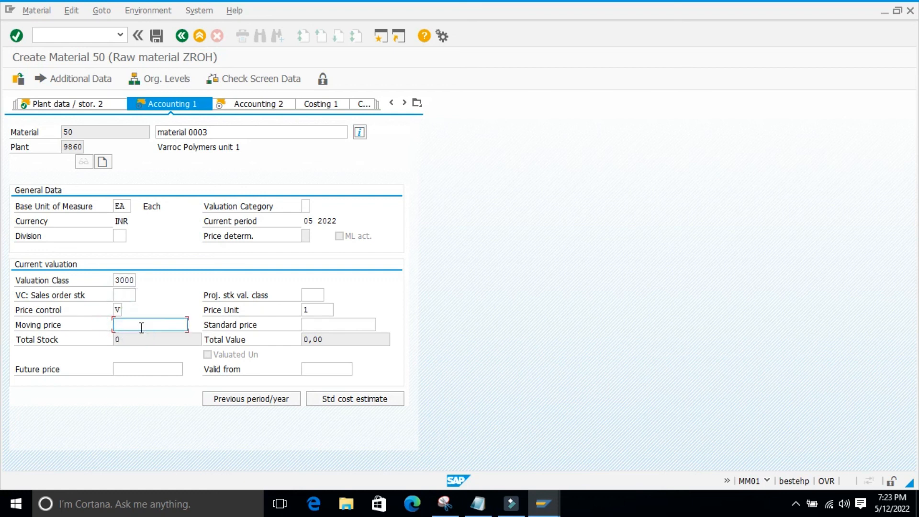
click(135, 338)
key(Return)
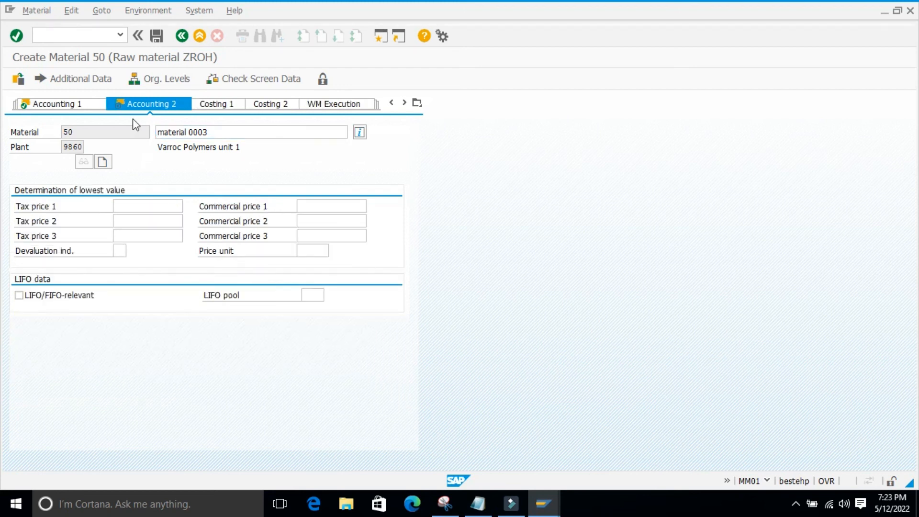
Continue past Accounting 2 to the Compl. / Basic Mat. view and leave the material without saving its data
key(Return)
click(245, 237)
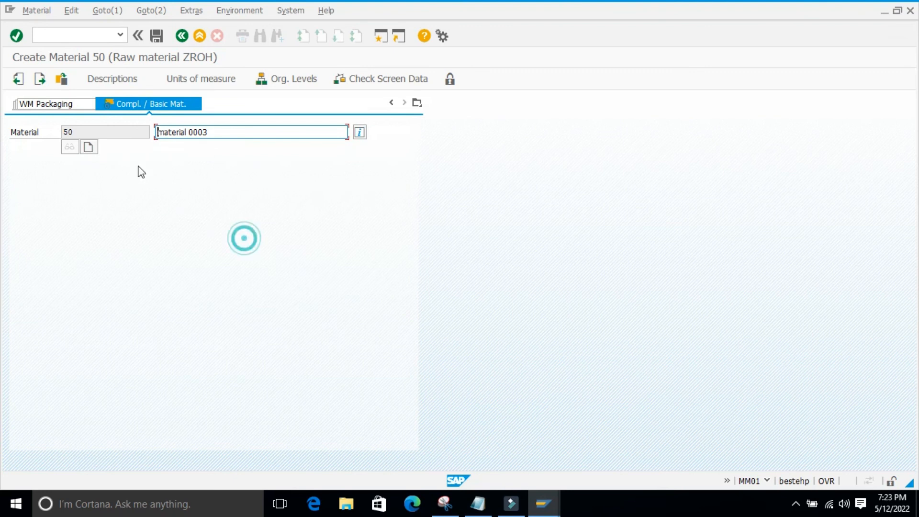
click(188, 194)
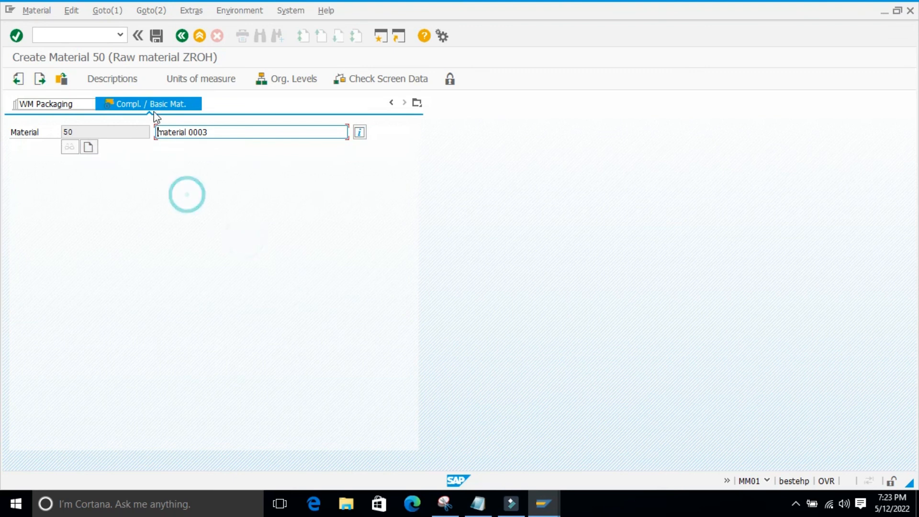
click(193, 188)
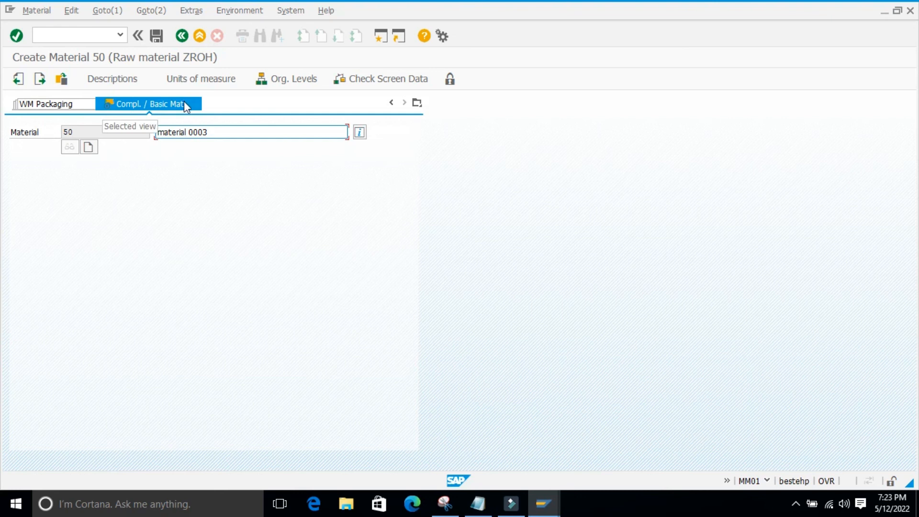
click(180, 39)
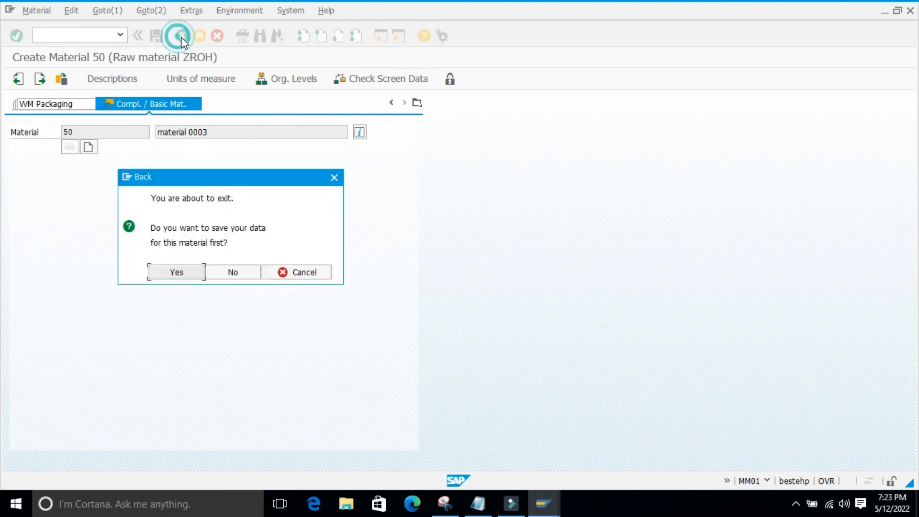
click(237, 272)
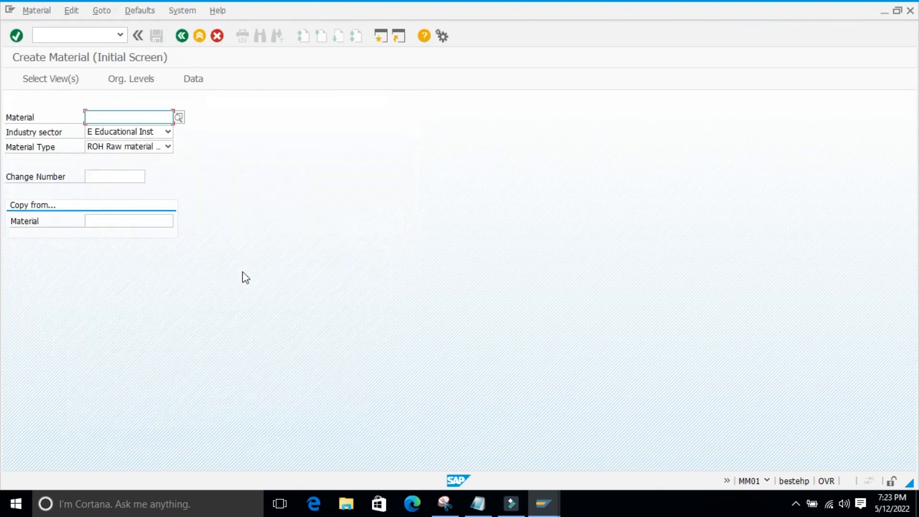
Choose the industry sector Food and Related Products and examine its view selection, marking Label Data before closing the list
click(168, 132)
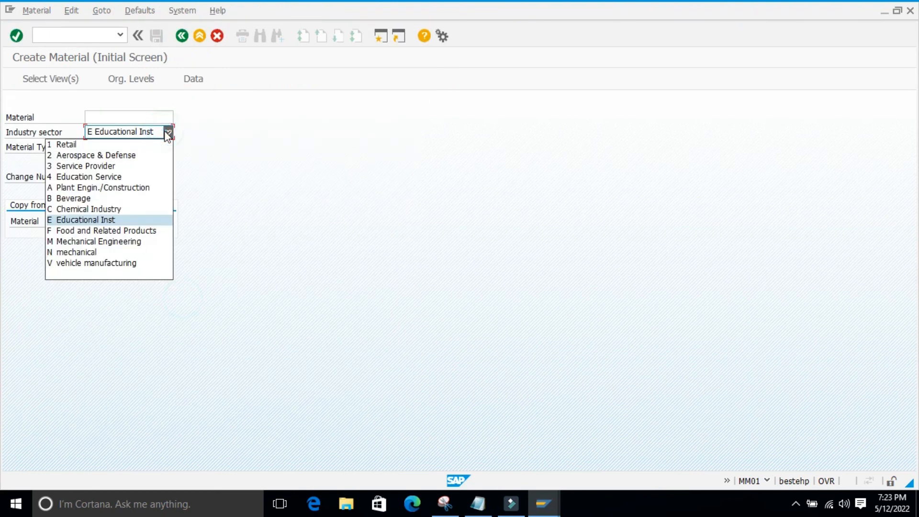
click(64, 231)
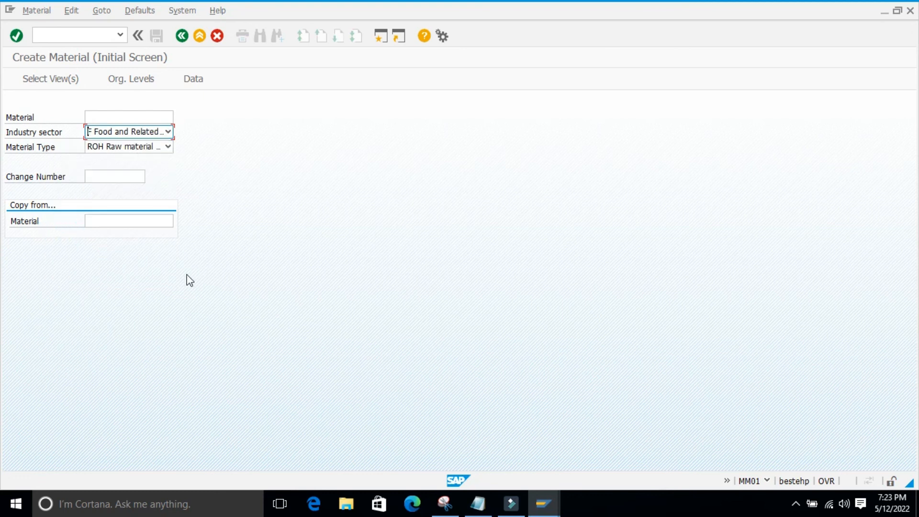
key(Return)
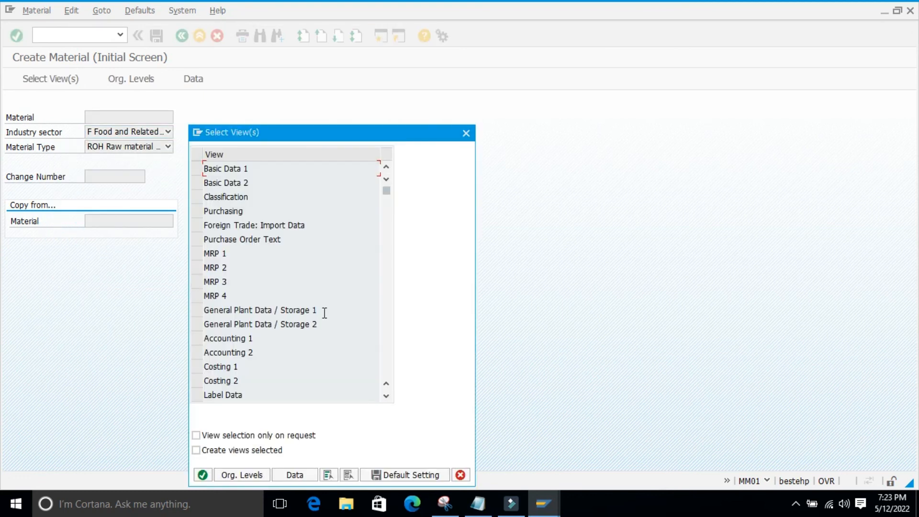
scroll(324, 313, down, 3)
click(197, 310)
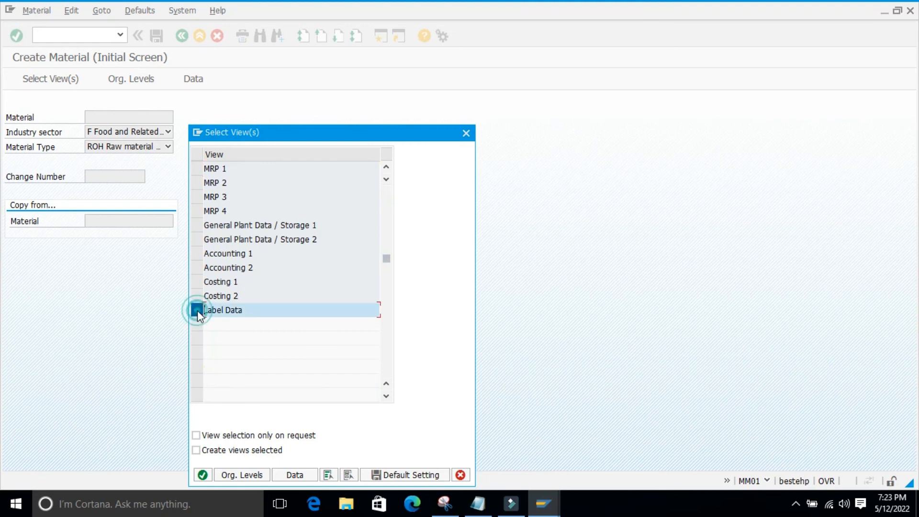
scroll(281, 326, up, 2)
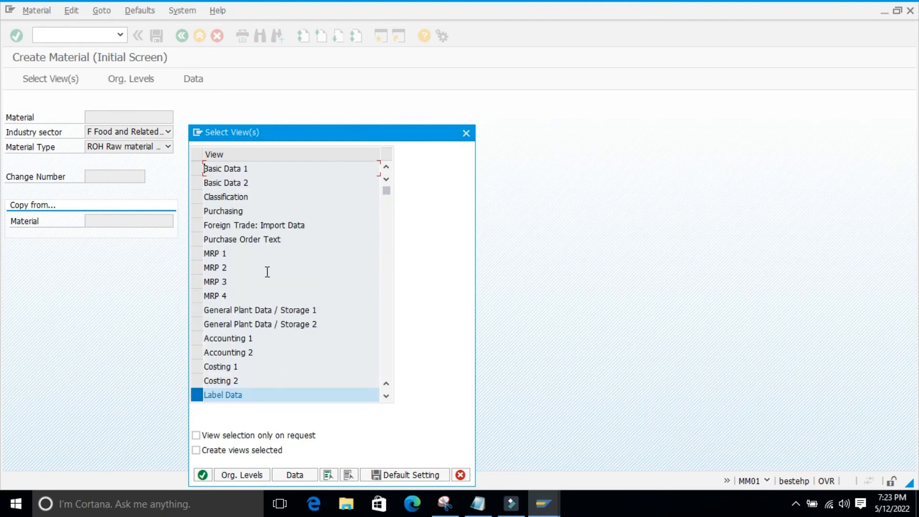
drag(446, 134, 507, 101)
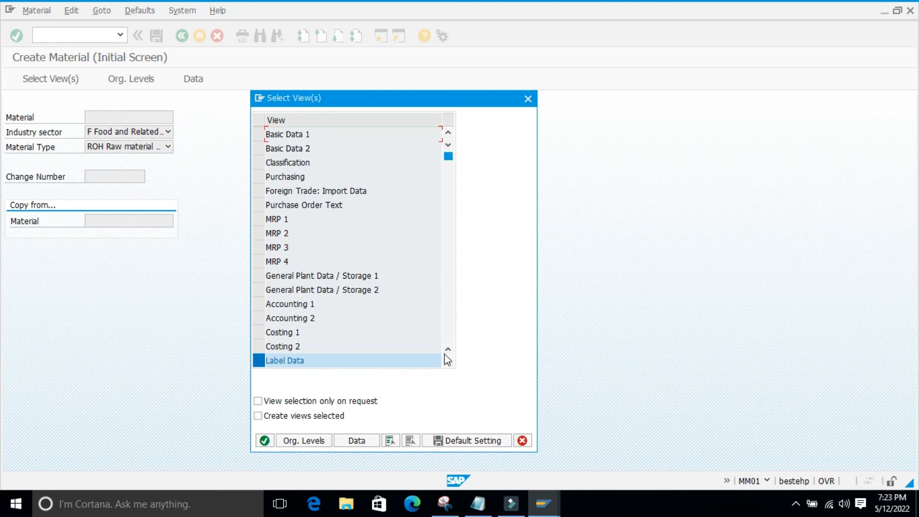
click(448, 156)
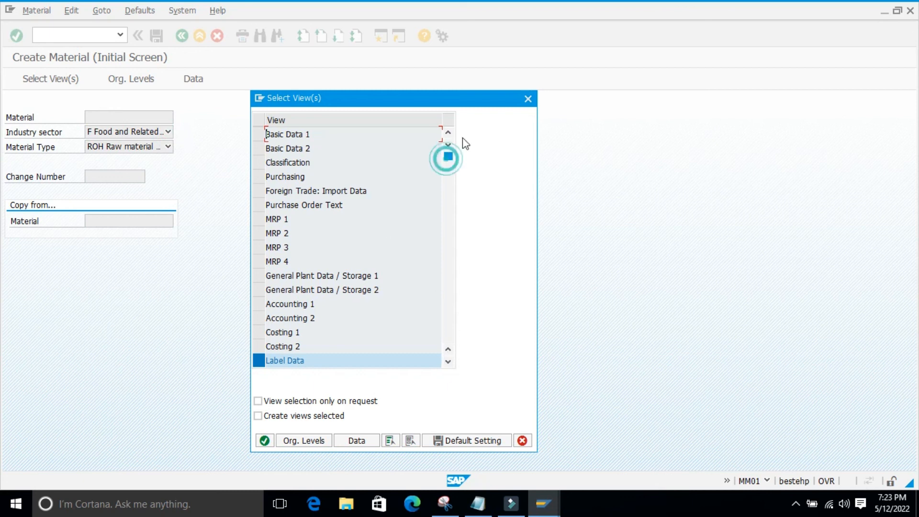
click(528, 100)
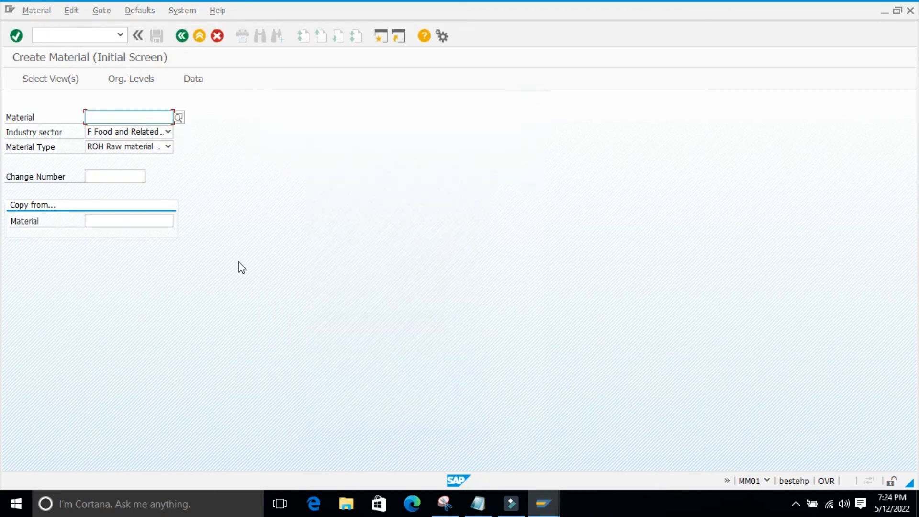
Choose the industry sector Chemical Industry and check its view selection, marking Label Data before closing the list
click(168, 132)
click(94, 209)
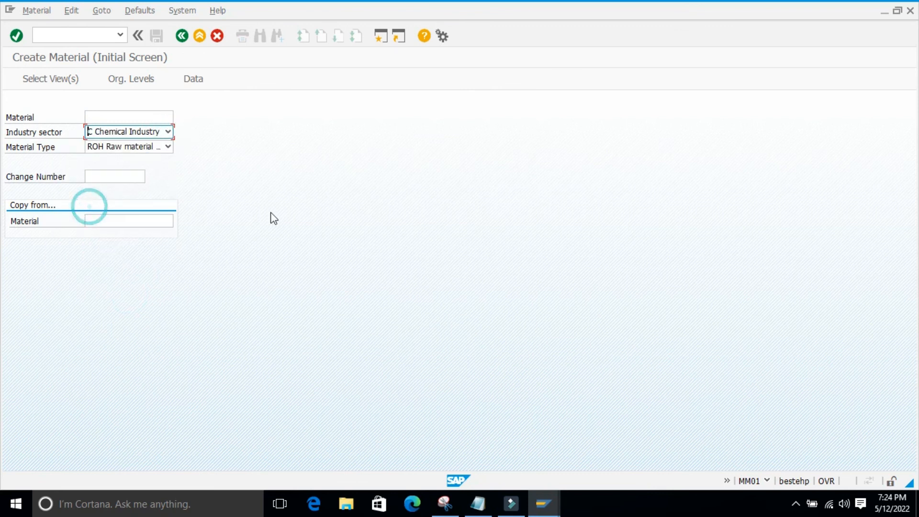
key(Return)
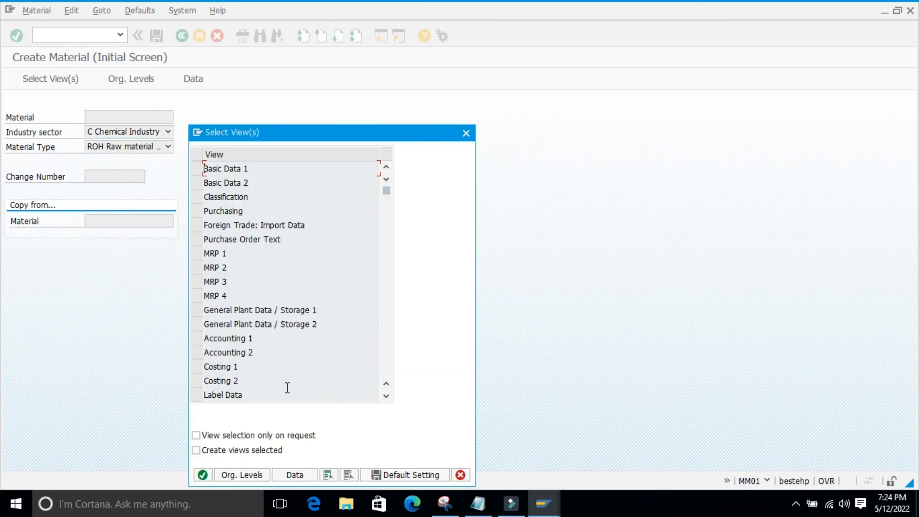
click(196, 395)
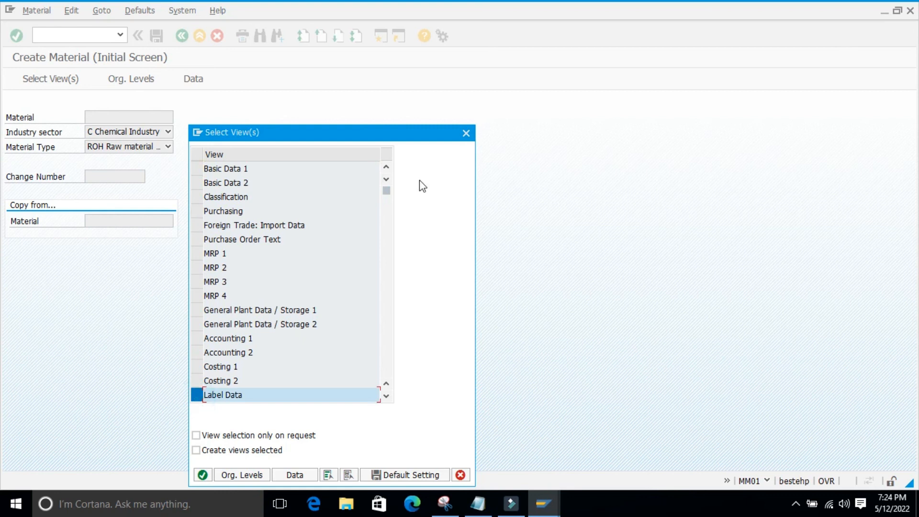
click(465, 135)
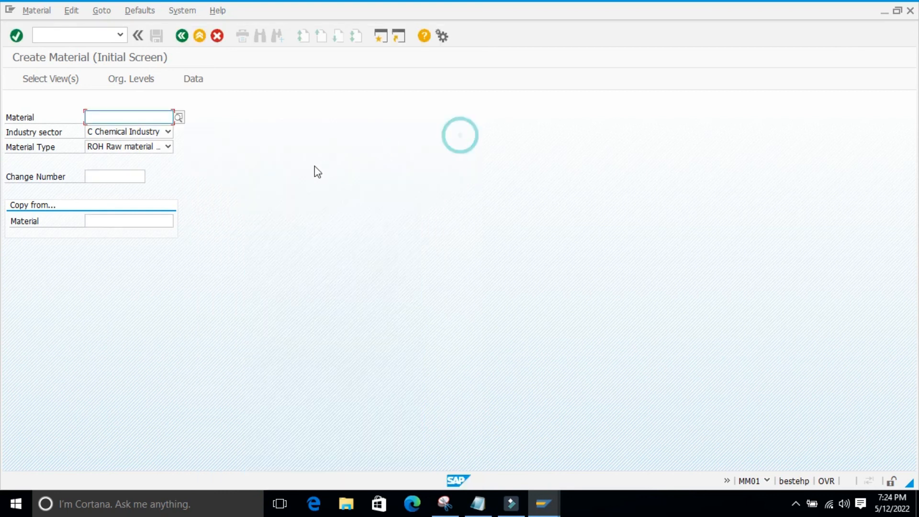
Set the industry sector to Mechanical Engineering and look through its available views without opening the material
click(168, 132)
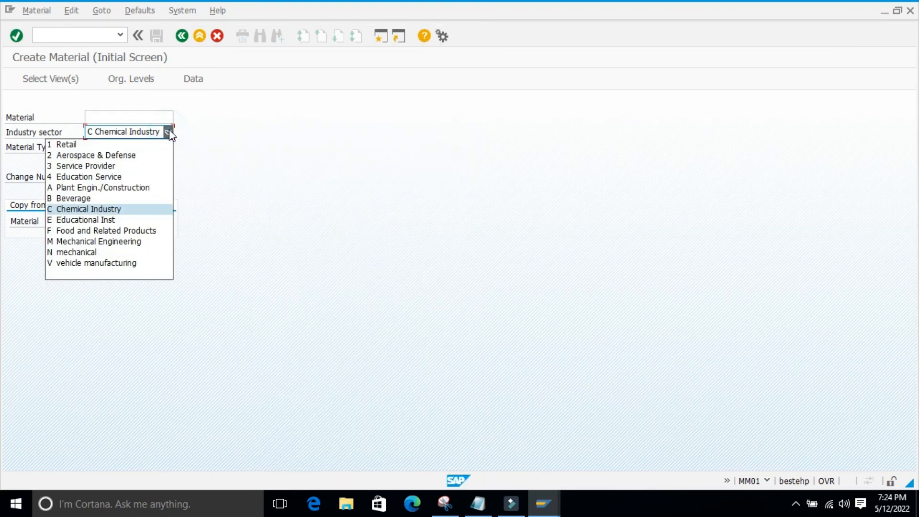
click(89, 242)
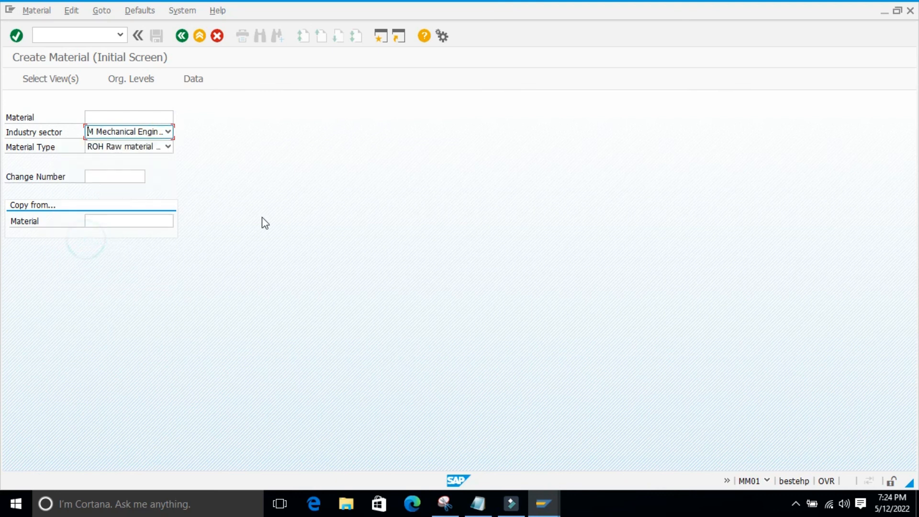
key(Return)
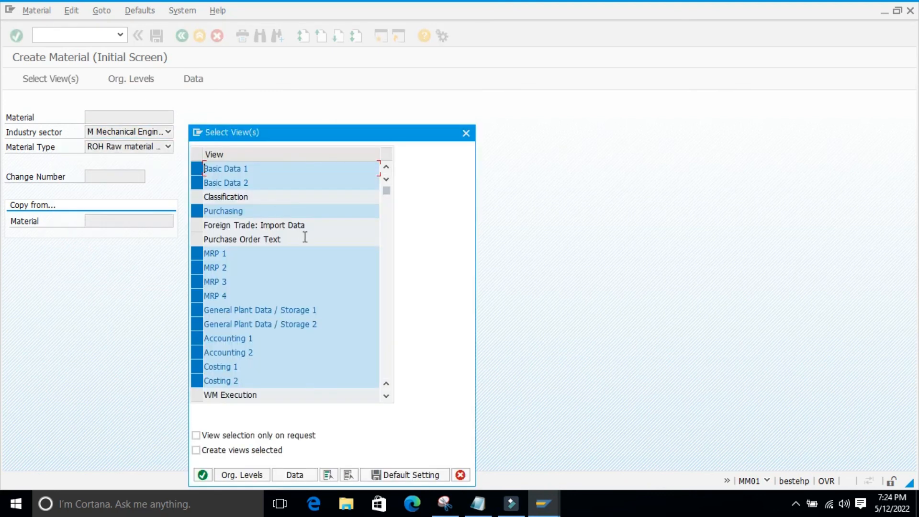
scroll(320, 257, down, 1)
scroll(320, 256, down, 2)
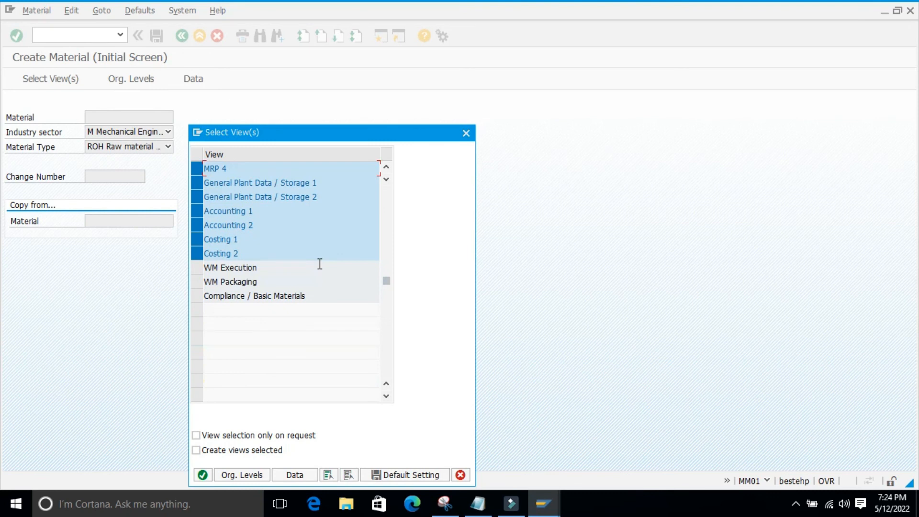
scroll(342, 258, up, 2)
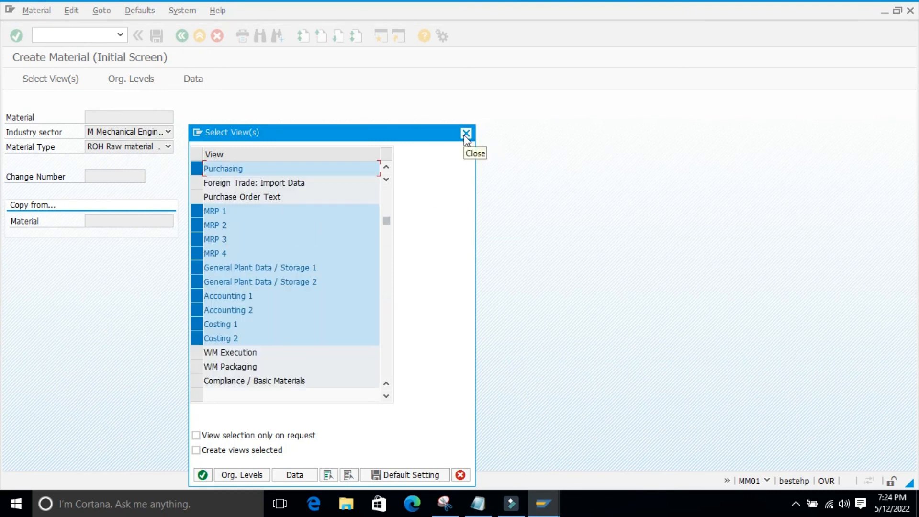
click(465, 134)
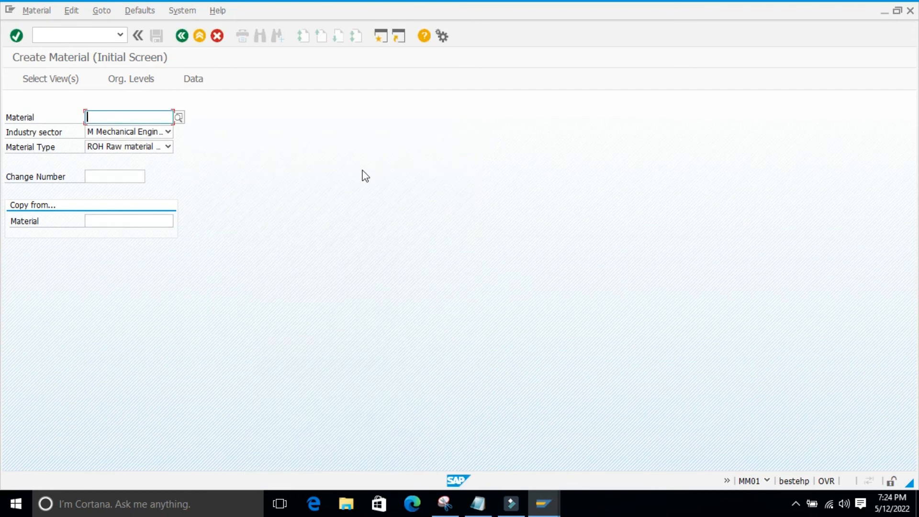
Check the organizational levels for the Mechanical Engineering raw material and review its full view list again, cancelling both dialogs
key(Return)
key(Return)
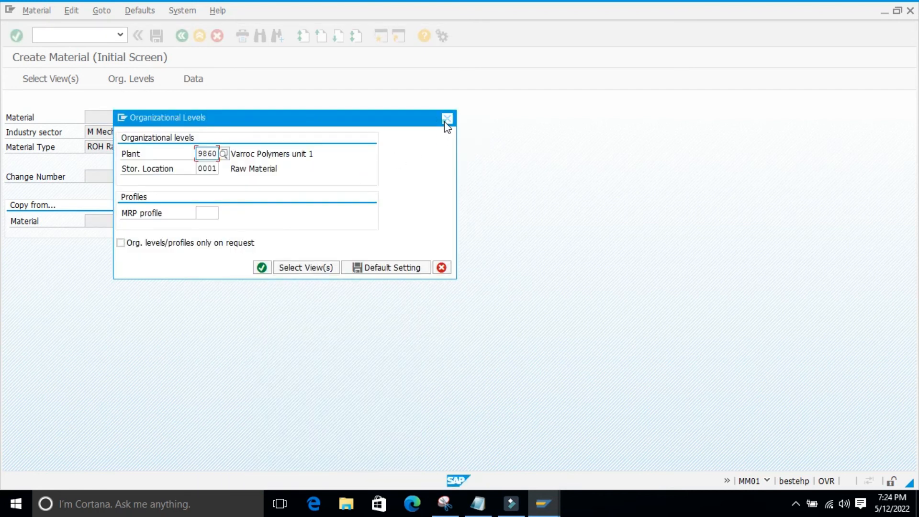
key(Return)
key(Return)
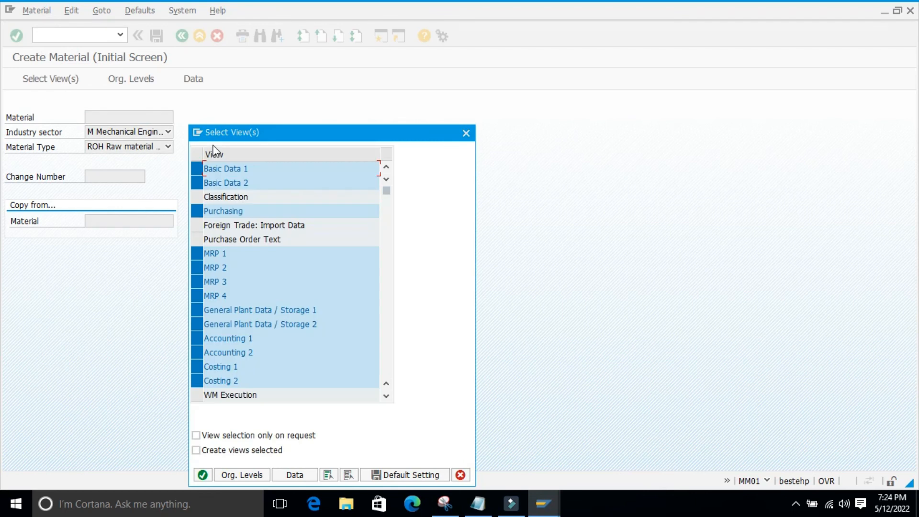
scroll(369, 287, down, 3)
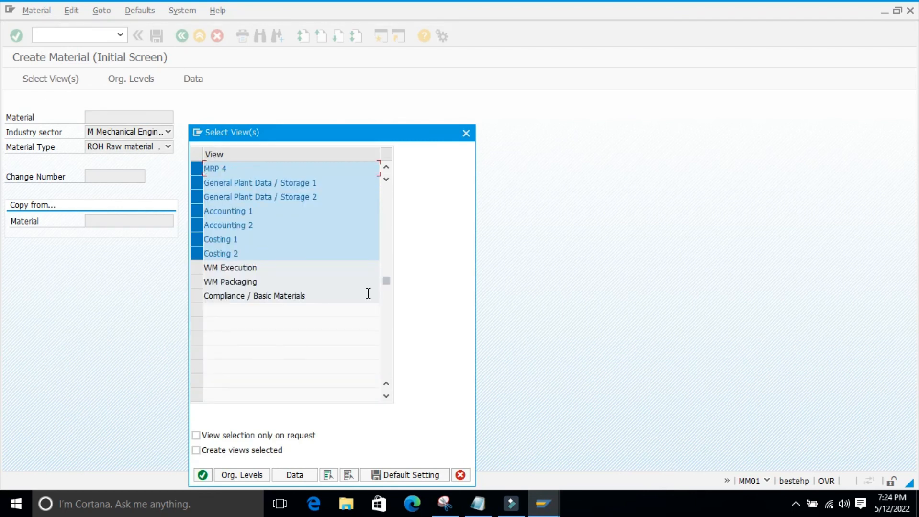
scroll(271, 351, down, 1)
scroll(306, 340, down, 1)
scroll(327, 326, up, 5)
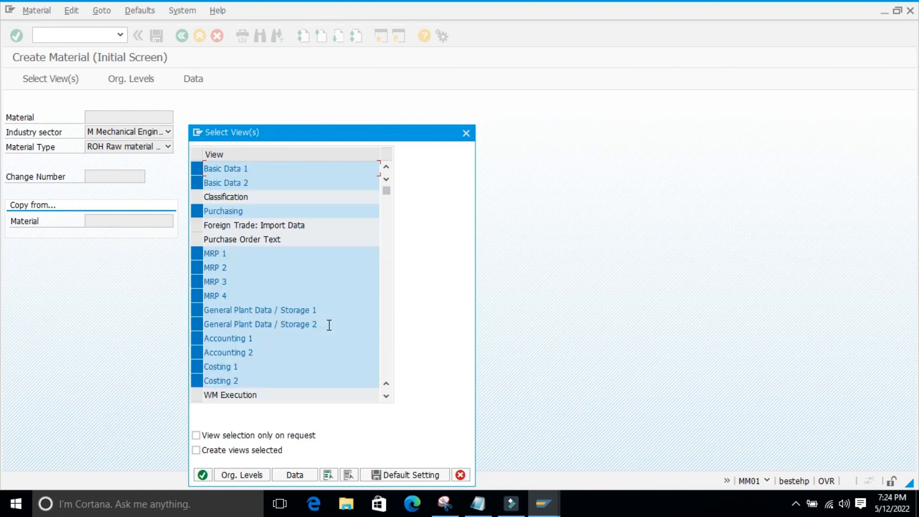
click(465, 133)
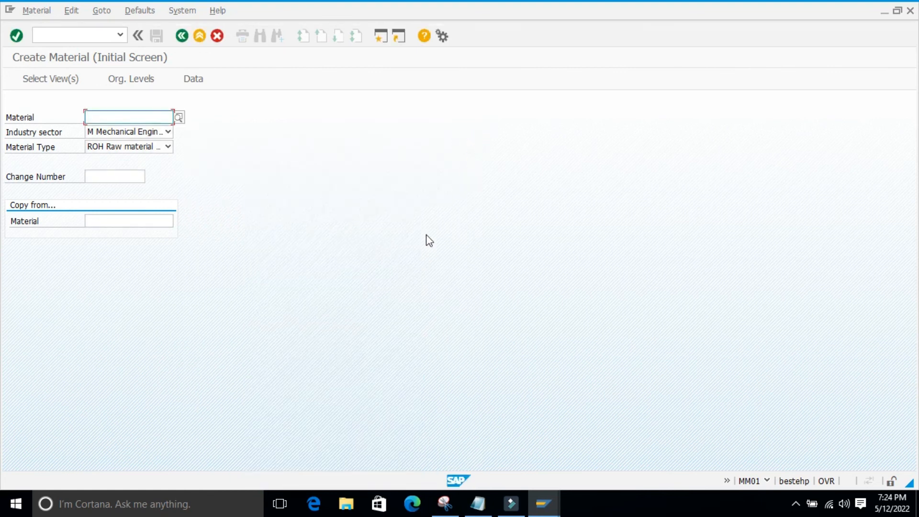
Examine the list of available material types and close it with Raw material still selected
click(164, 283)
click(168, 147)
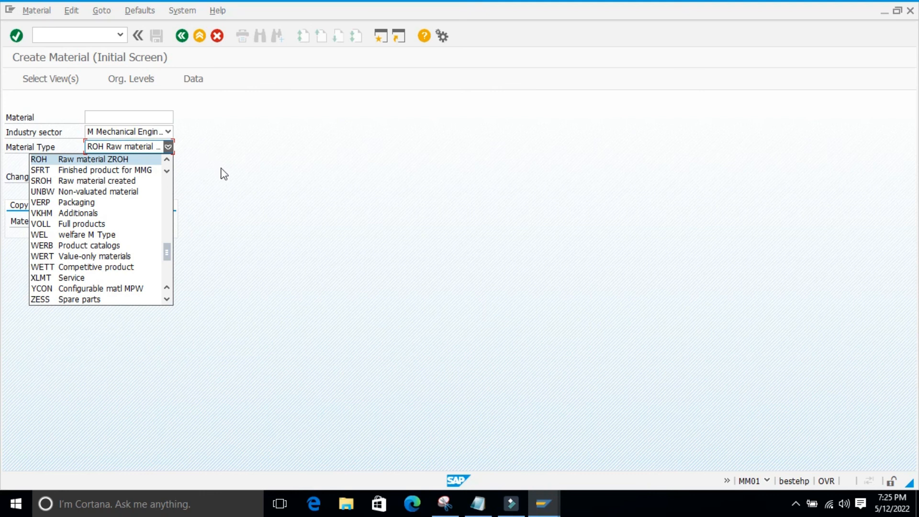
click(223, 193)
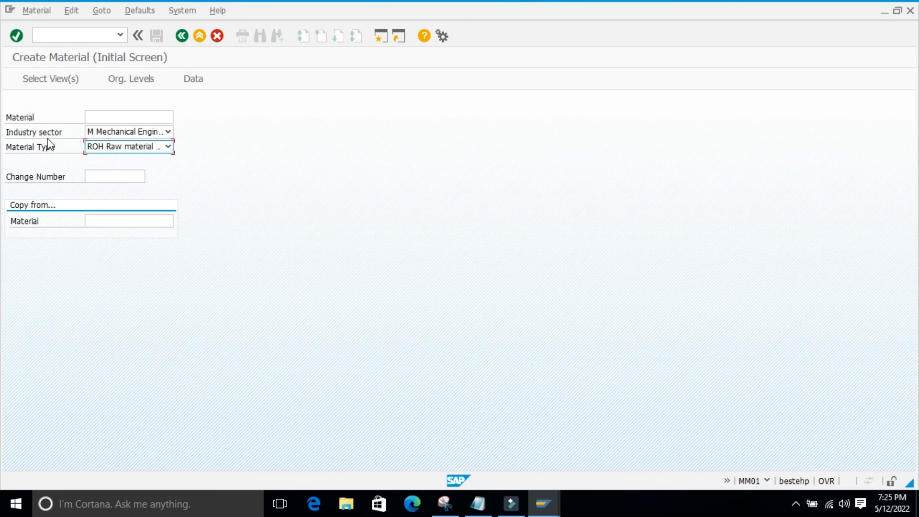
click(224, 126)
click(220, 125)
click(276, 193)
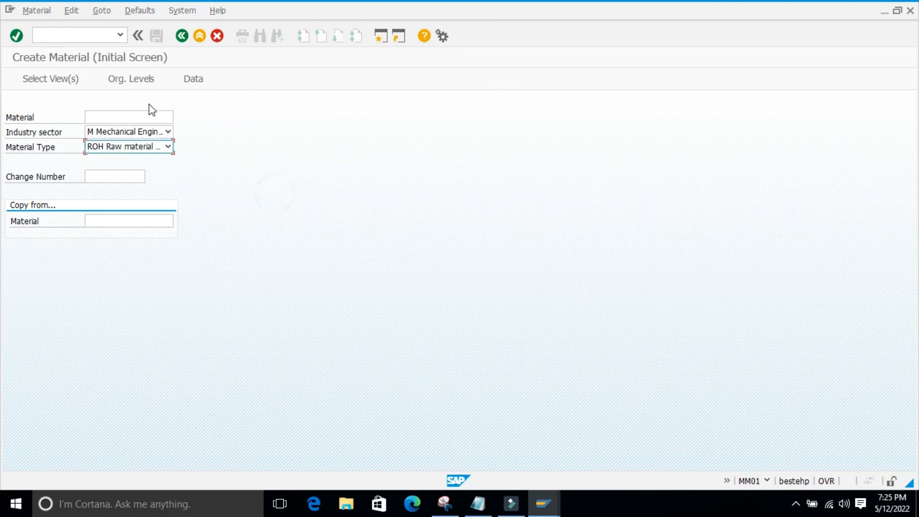